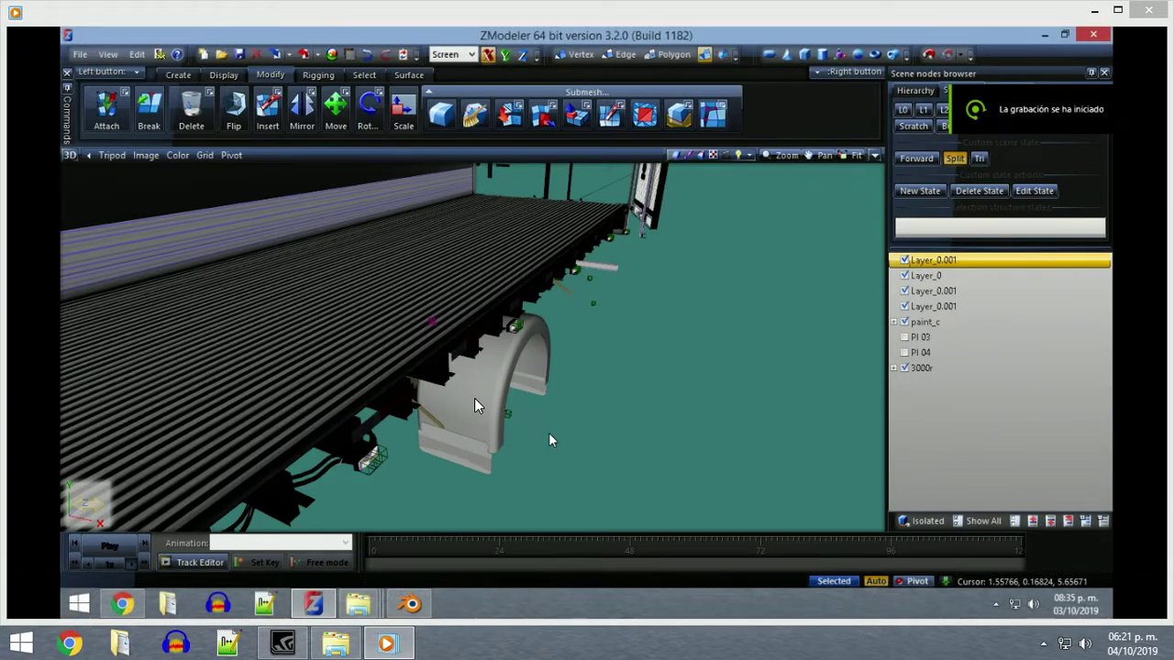
{"action": "mouse_move", "coordinate": [549, 440]}
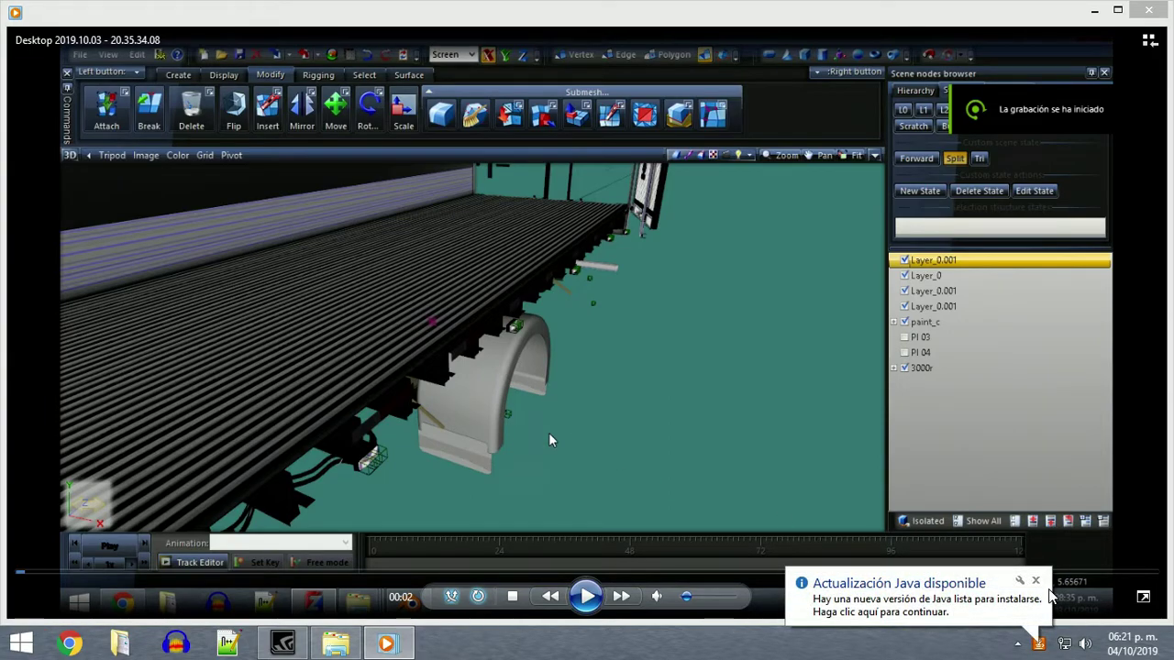
{"action": "left_click", "coordinate": [1035, 581]}
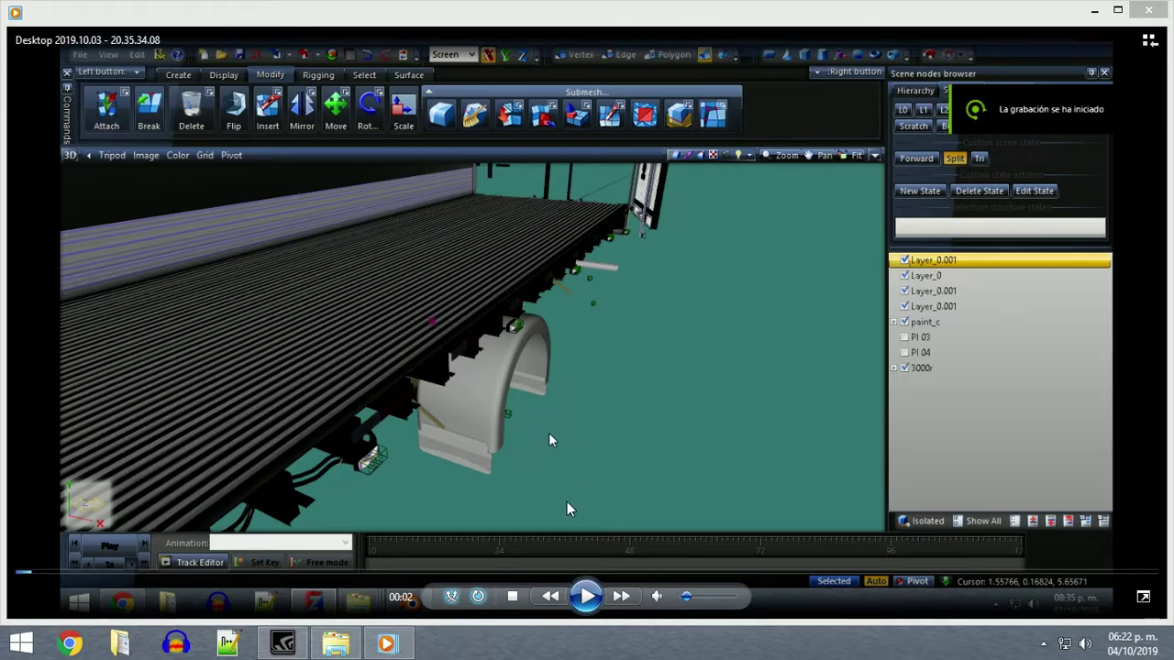
{"action": "left_click", "coordinate": [585, 596]}
{"action": "left_click", "coordinate": [1143, 598]}
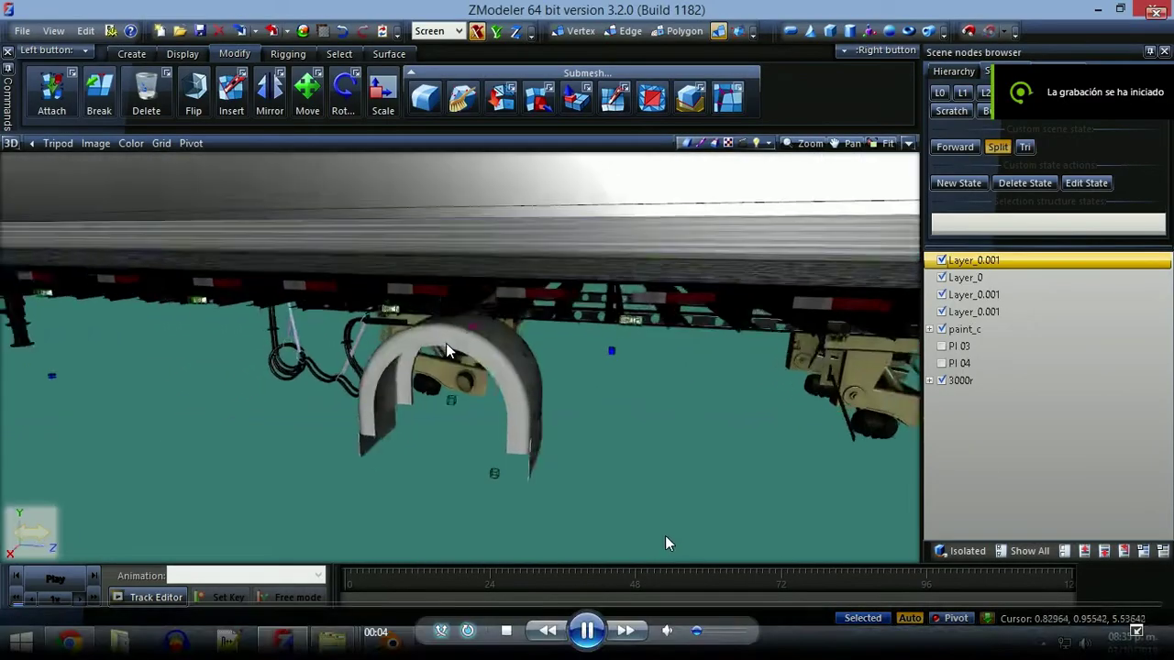
{"action": "left_click", "coordinate": [587, 632]}
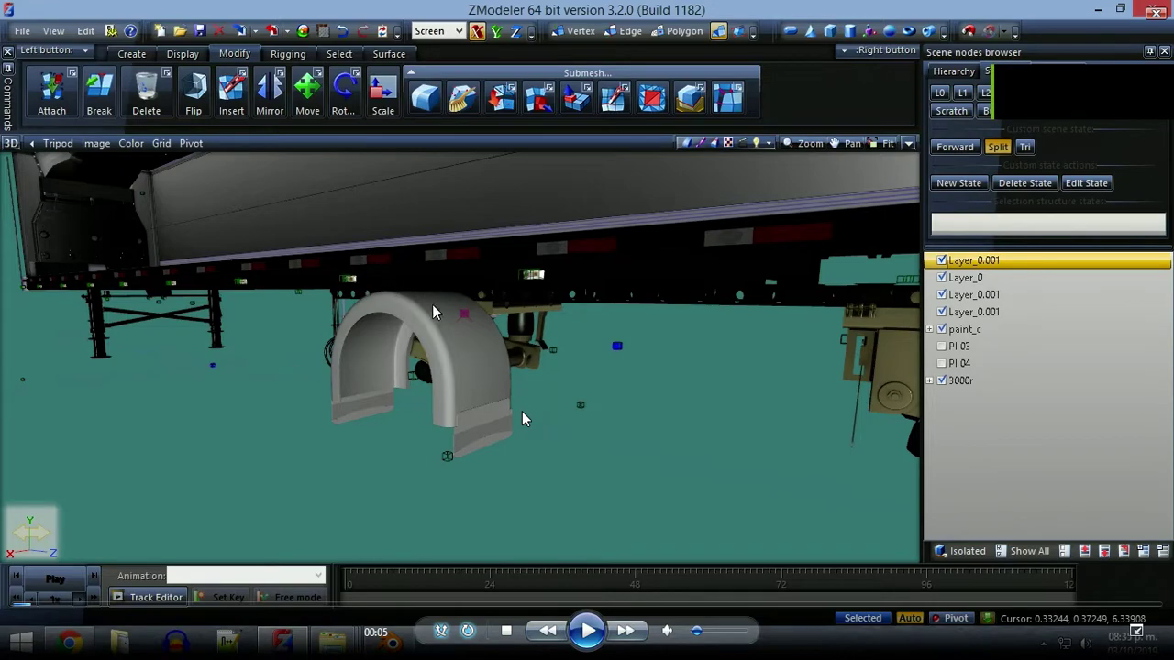
{"action": "left_click", "coordinate": [588, 630]}
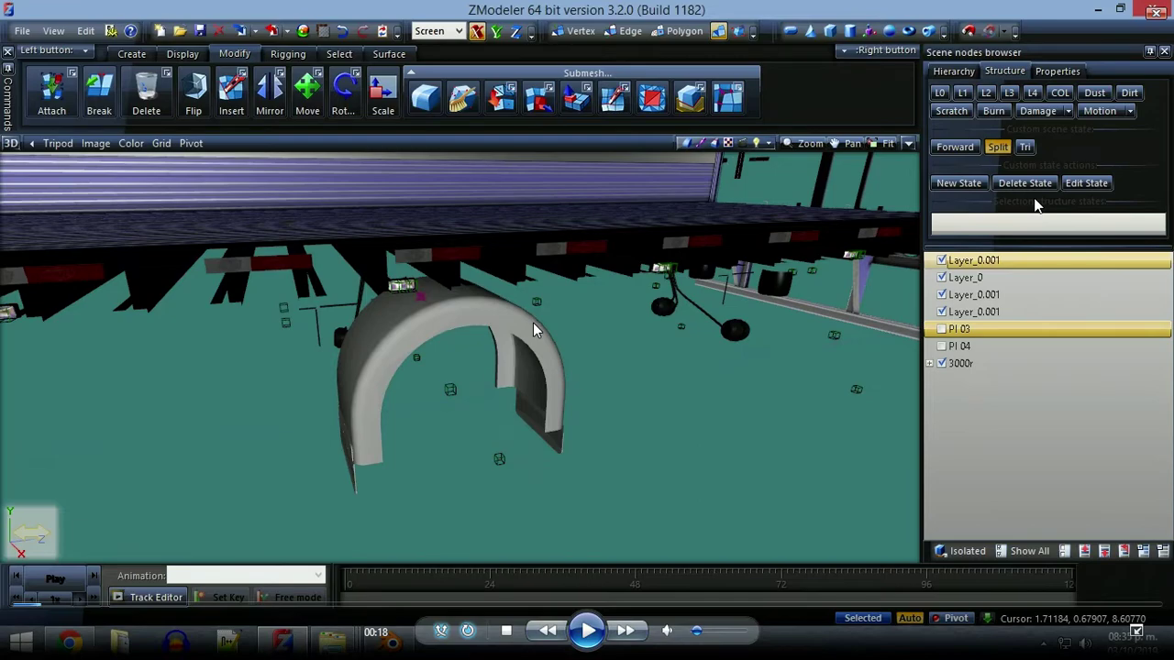
{"action": "left_click", "coordinate": [588, 631]}
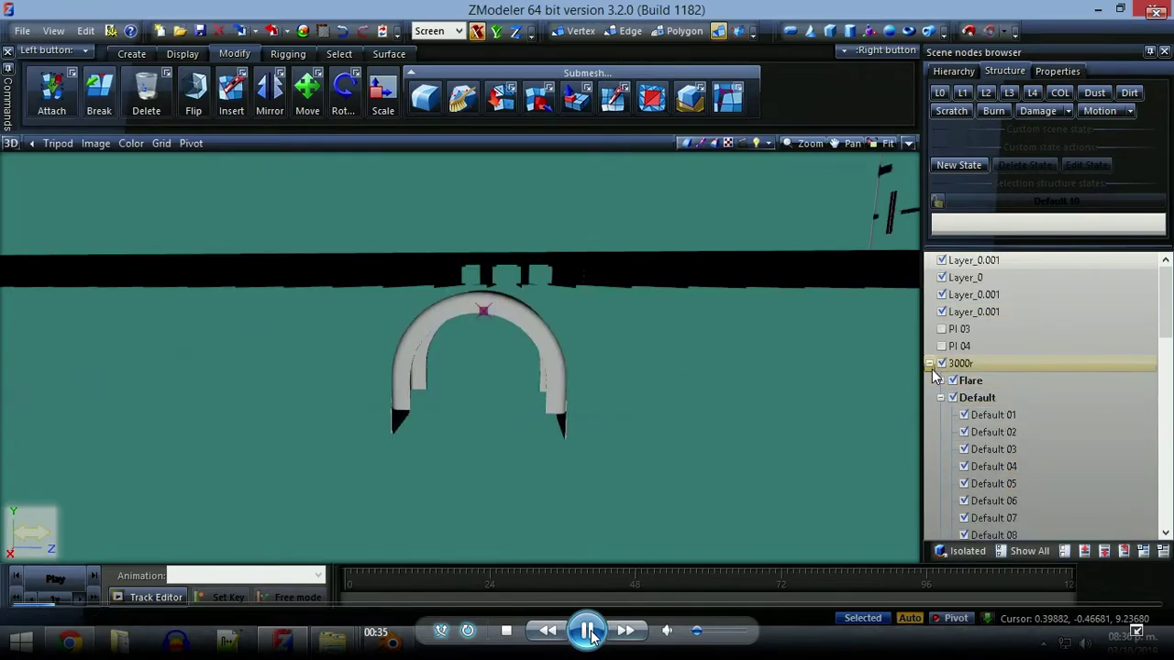
{"action": "left_click", "coordinate": [587, 630]}
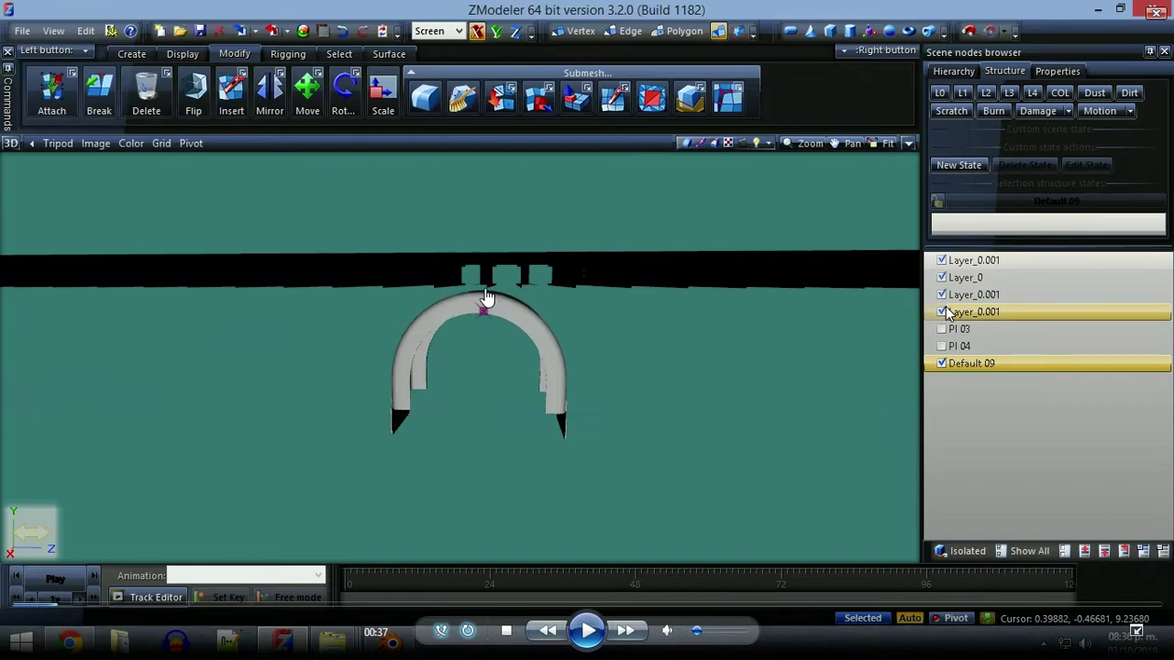
{"action": "left_click", "coordinate": [586, 630]}
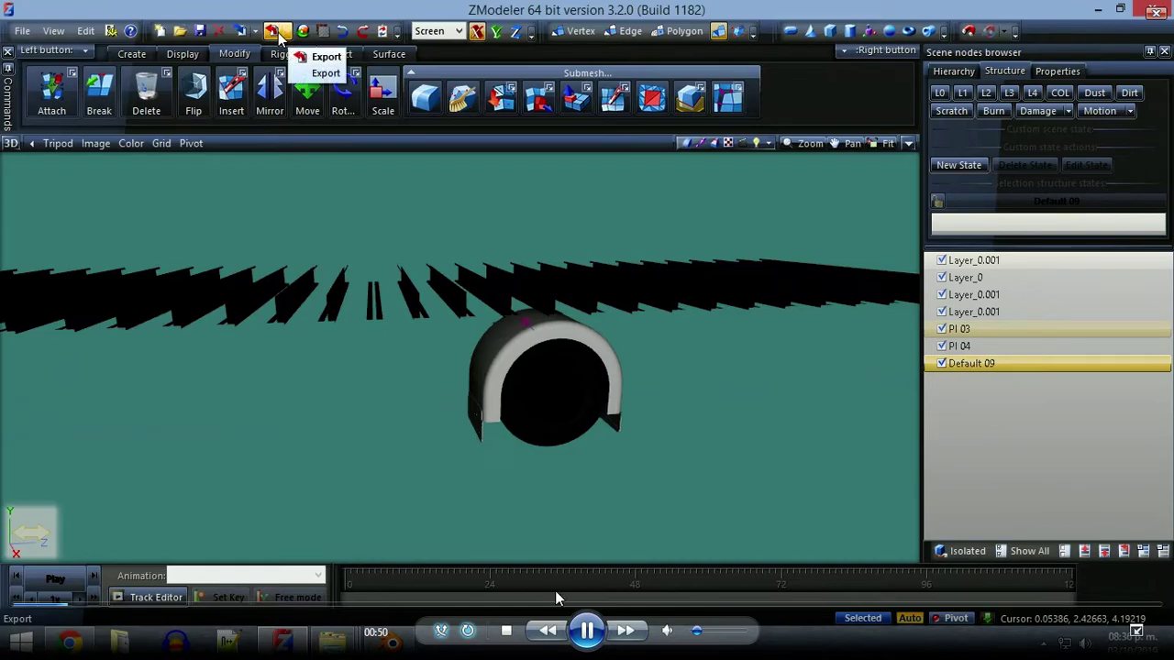
{"action": "left_click", "coordinate": [381, 343]}
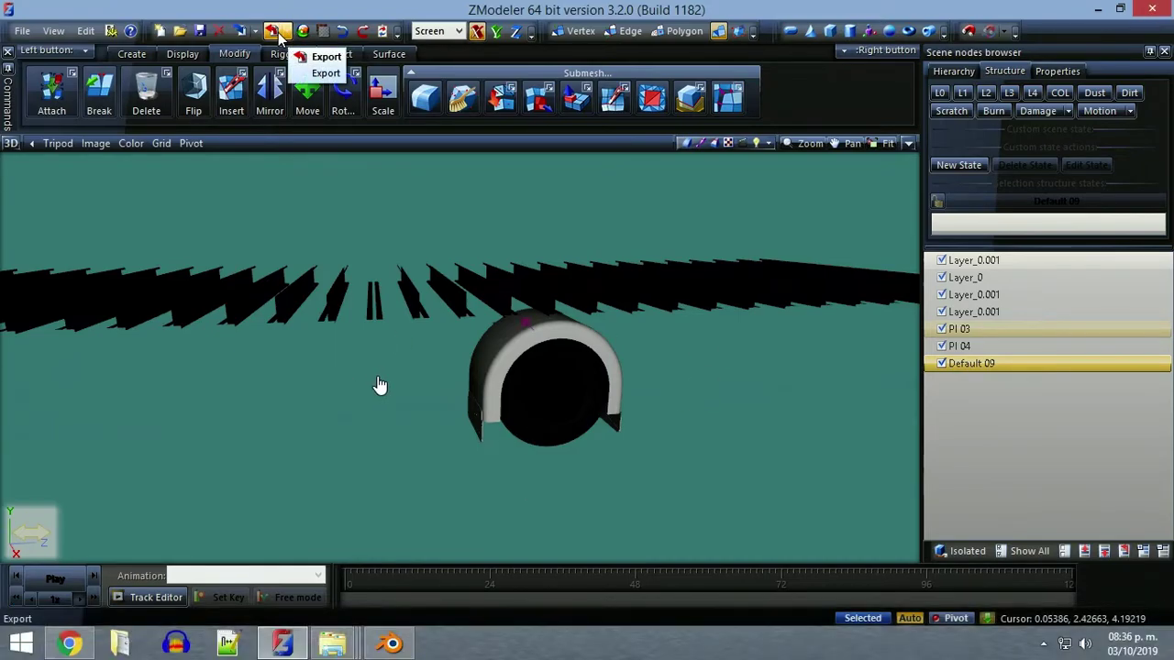
{"action": "mouse_move", "coordinate": [479, 409]}
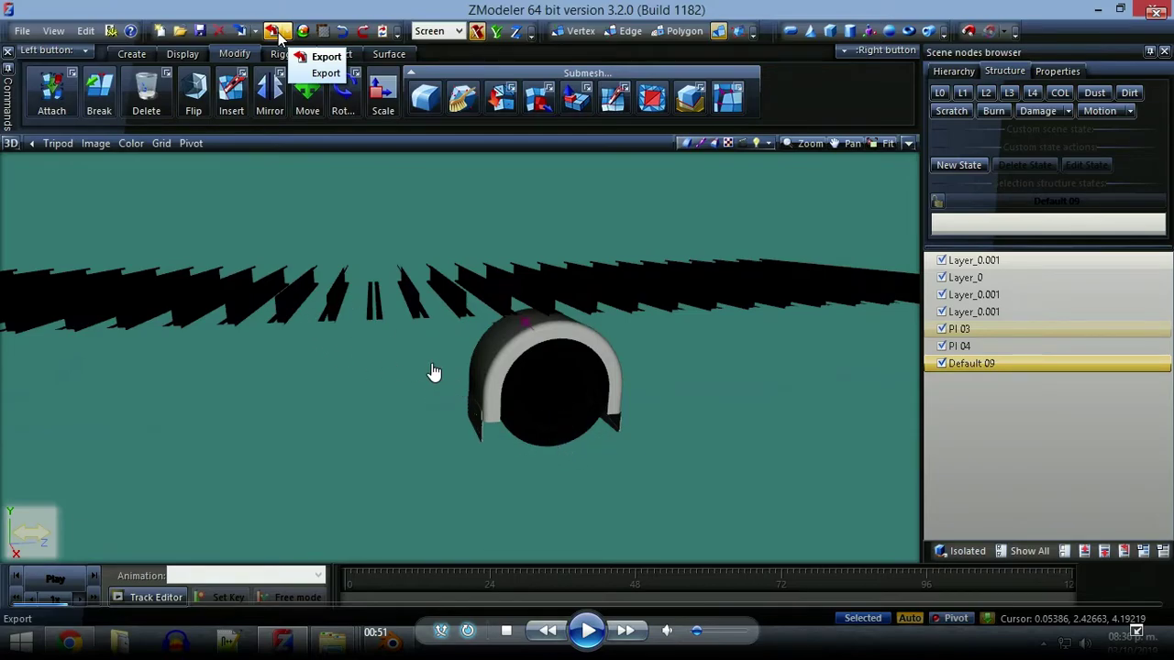
{"action": "left_click", "coordinate": [588, 630]}
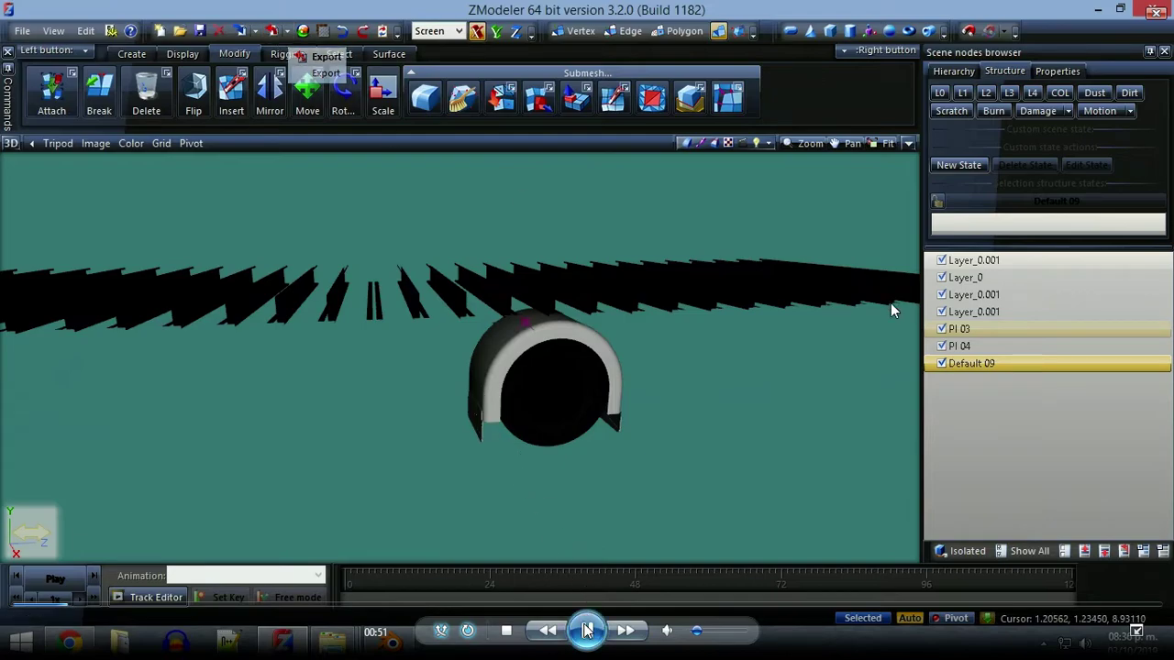
{"action": "left_click", "coordinate": [592, 630]}
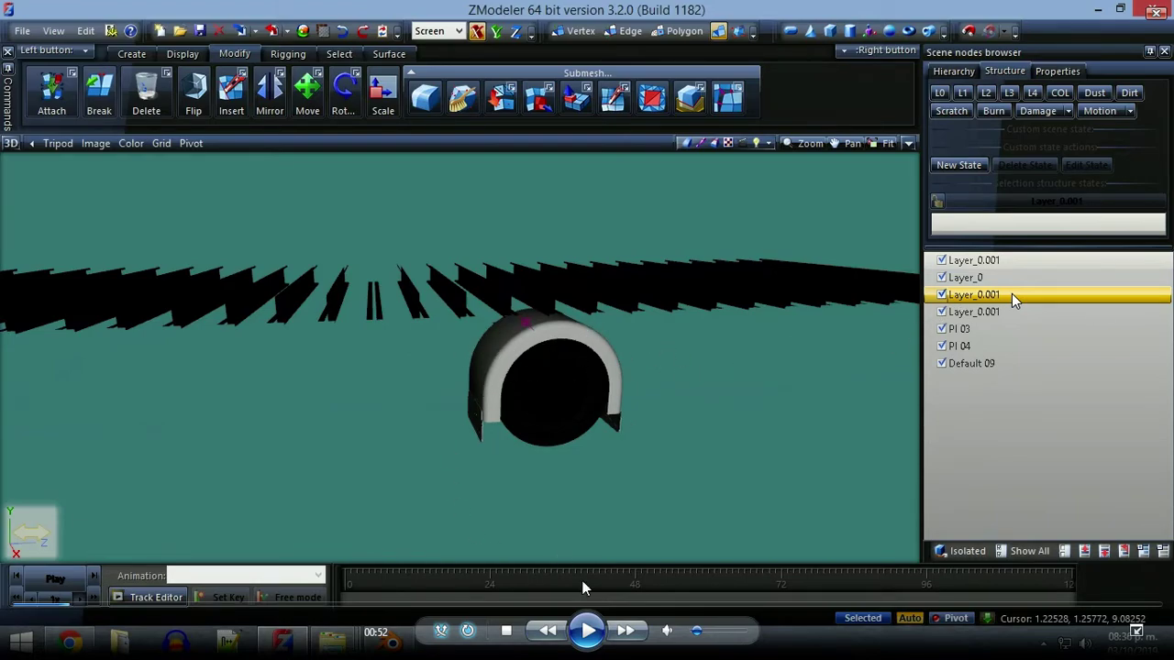
{"action": "left_click", "coordinate": [586, 631]}
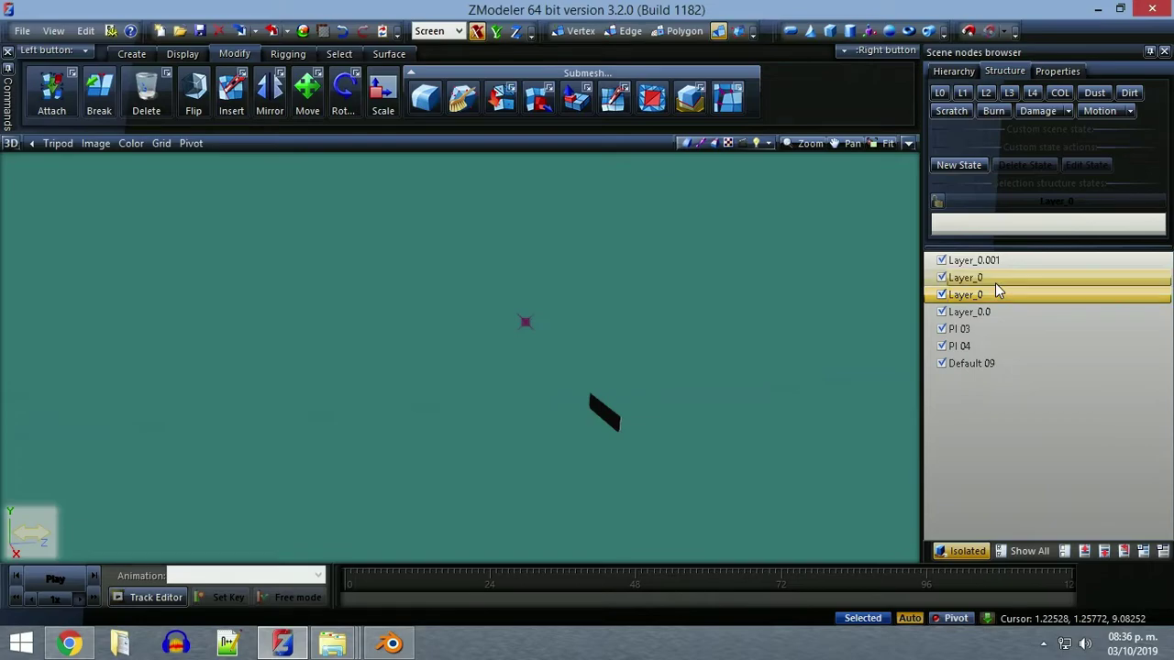
Turn off isolation and rename the second Layer_0 node, directly above Layer_0.0, to Layer2.
{"action": "left_click", "coordinate": [972, 552]}
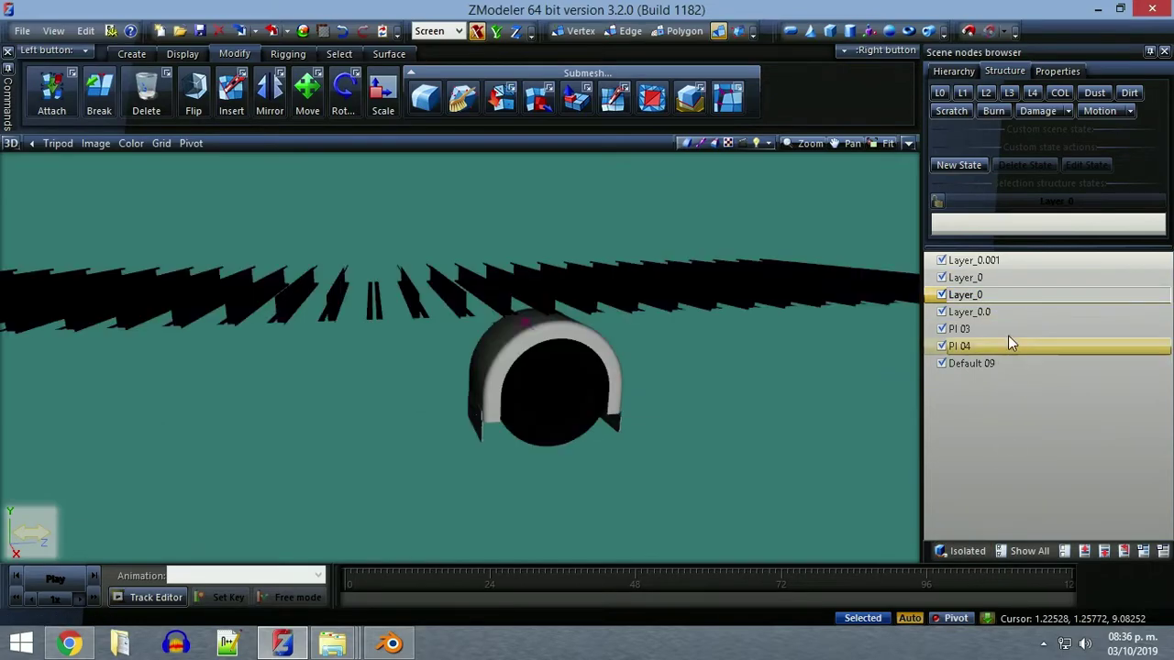
{"action": "double_click", "coordinate": [990, 295]}
{"action": "key", "text": "Return"}
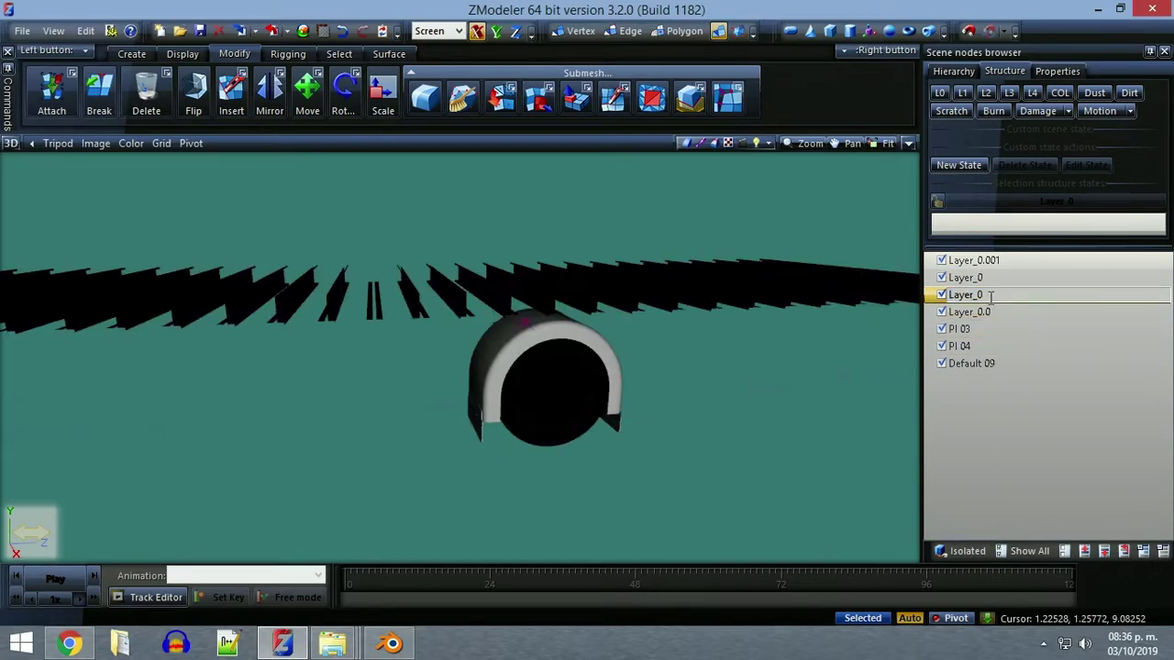
{"action": "type", "text": "Layer2"}
{"action": "key", "text": "Return"}
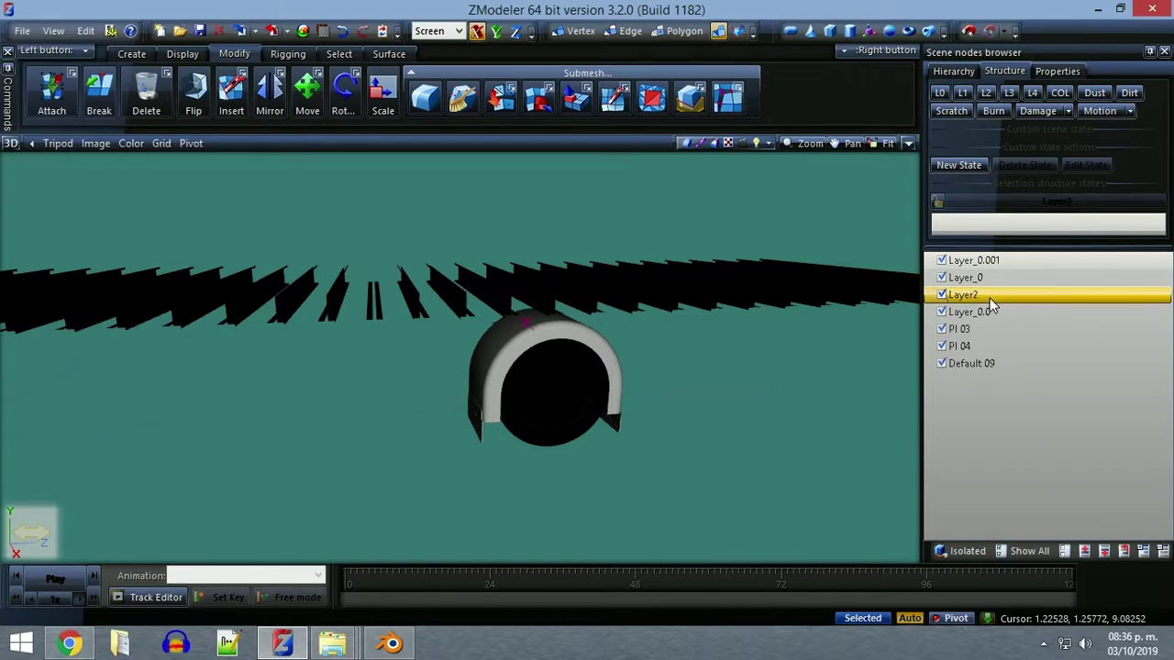
Isolate the parts and check the geometry of Default 09, PI 03, Layer_0.0 and Layer2 one at a time.
{"action": "left_click", "coordinate": [1015, 361]}
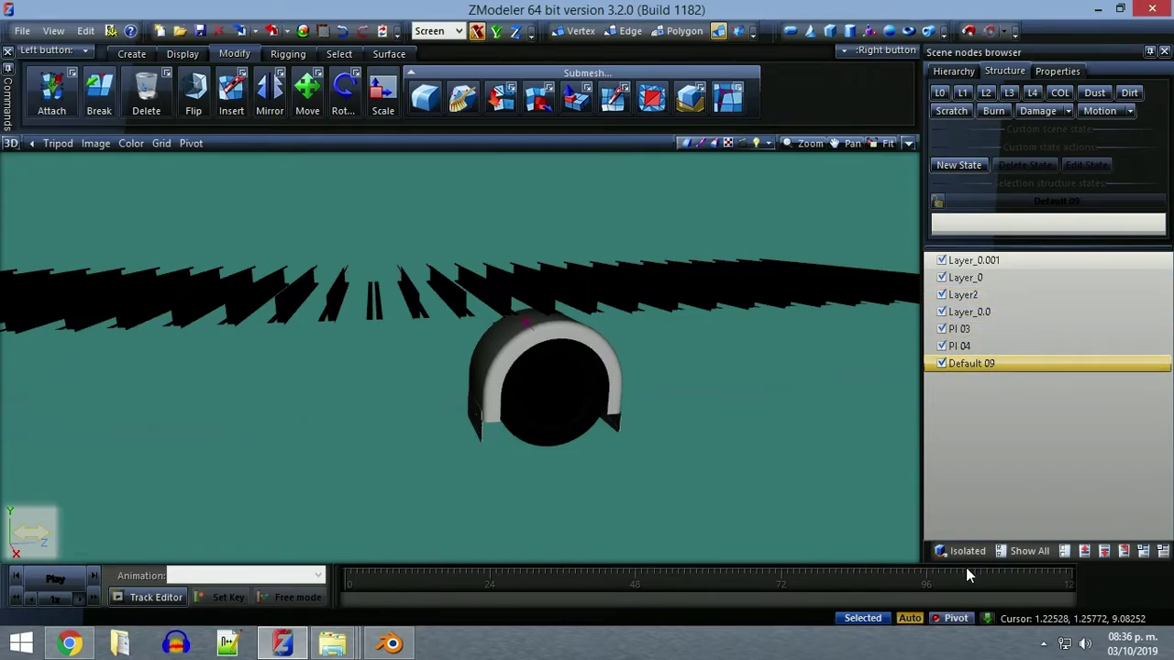
{"action": "left_click", "coordinate": [969, 552]}
{"action": "left_click", "coordinate": [1007, 330]}
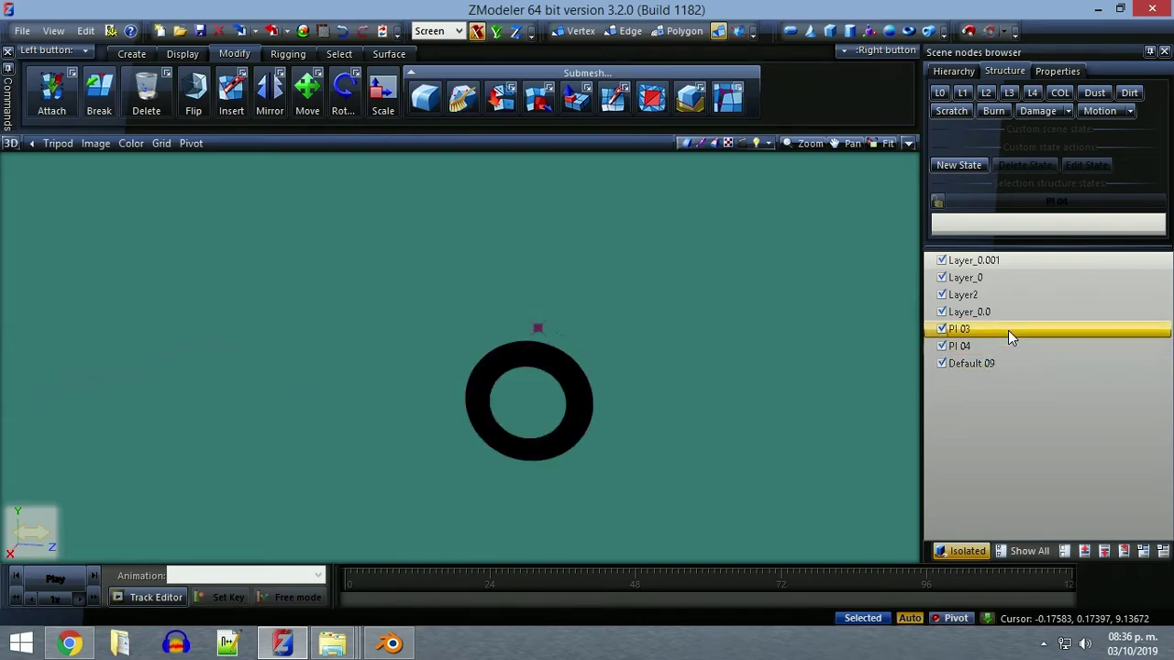
{"action": "left_click", "coordinate": [1003, 313]}
{"action": "left_click", "coordinate": [1003, 295]}
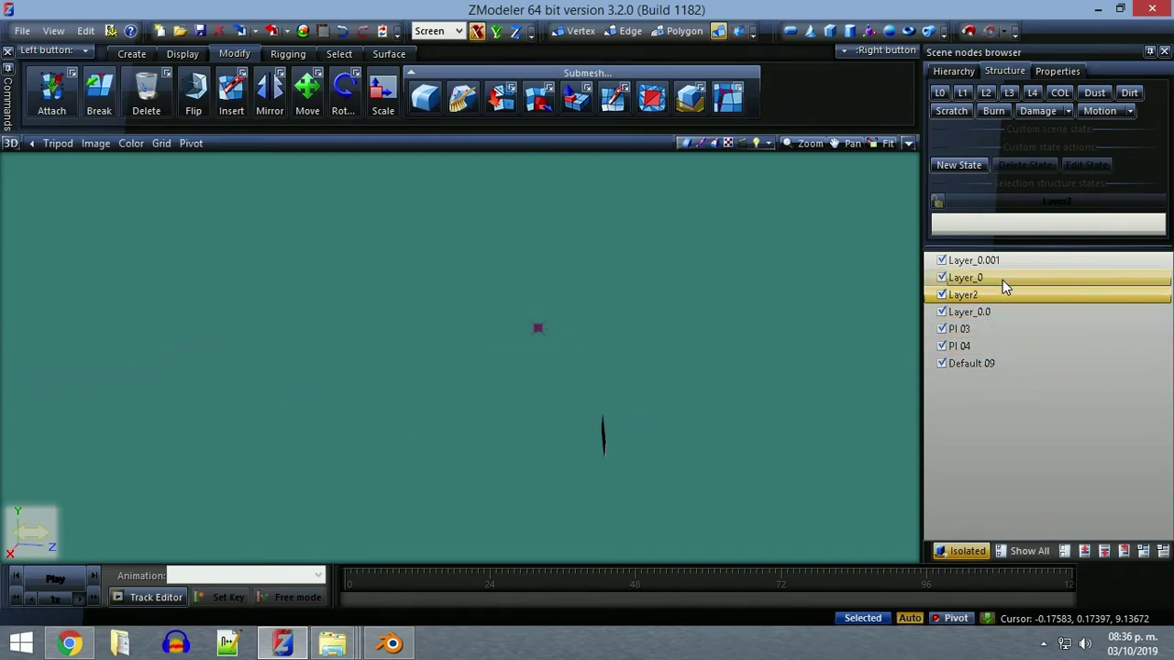
{"action": "middle_click_drag", "start_coordinate": [729, 327], "coordinate": [893, 273]}
Attach the Layer_0.0 flap to the Layer2 flap so both form one mesh, picking them in the Left view.
{"action": "left_click", "coordinate": [996, 310]}
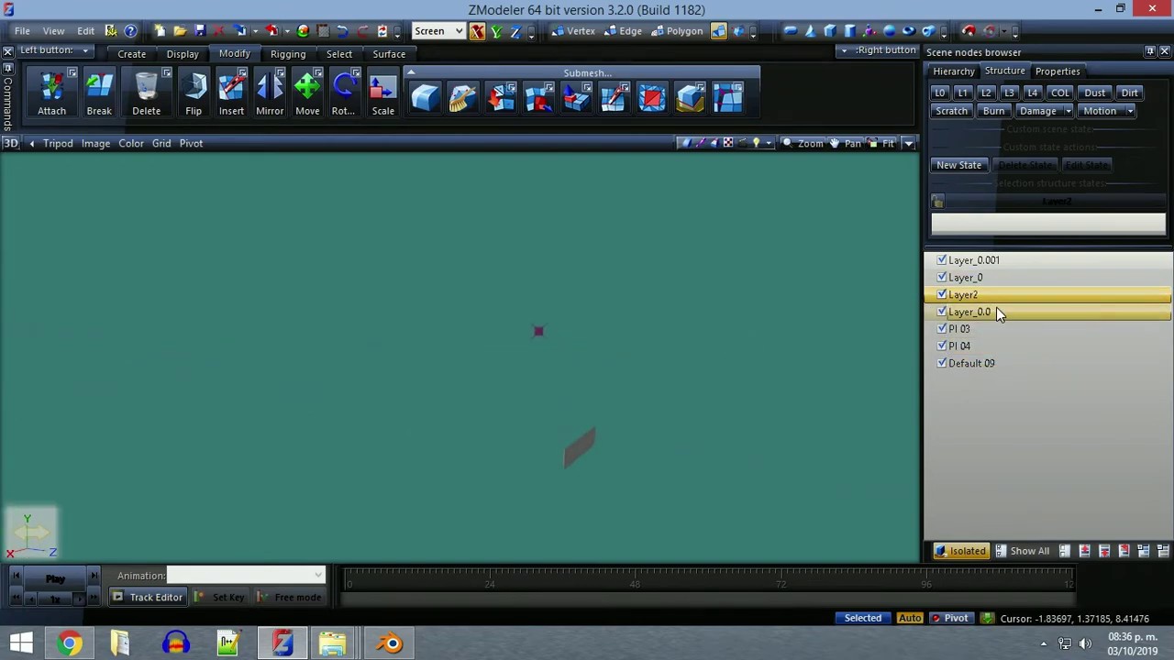
{"action": "left_click", "coordinate": [906, 144]}
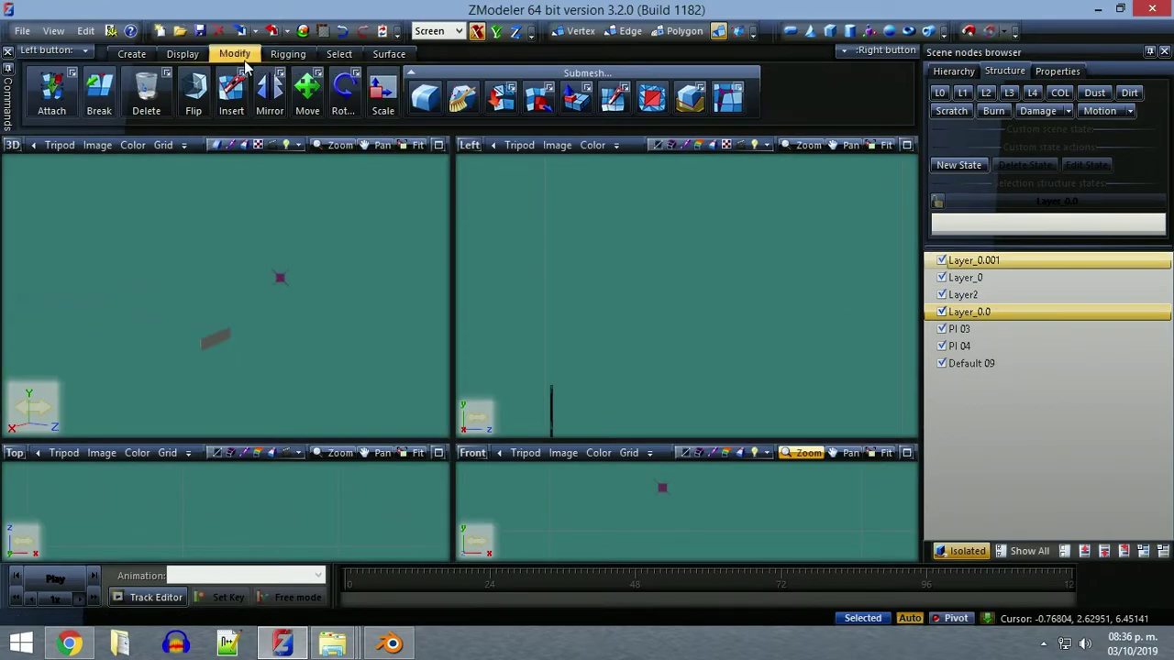
{"action": "left_click", "coordinate": [51, 92]}
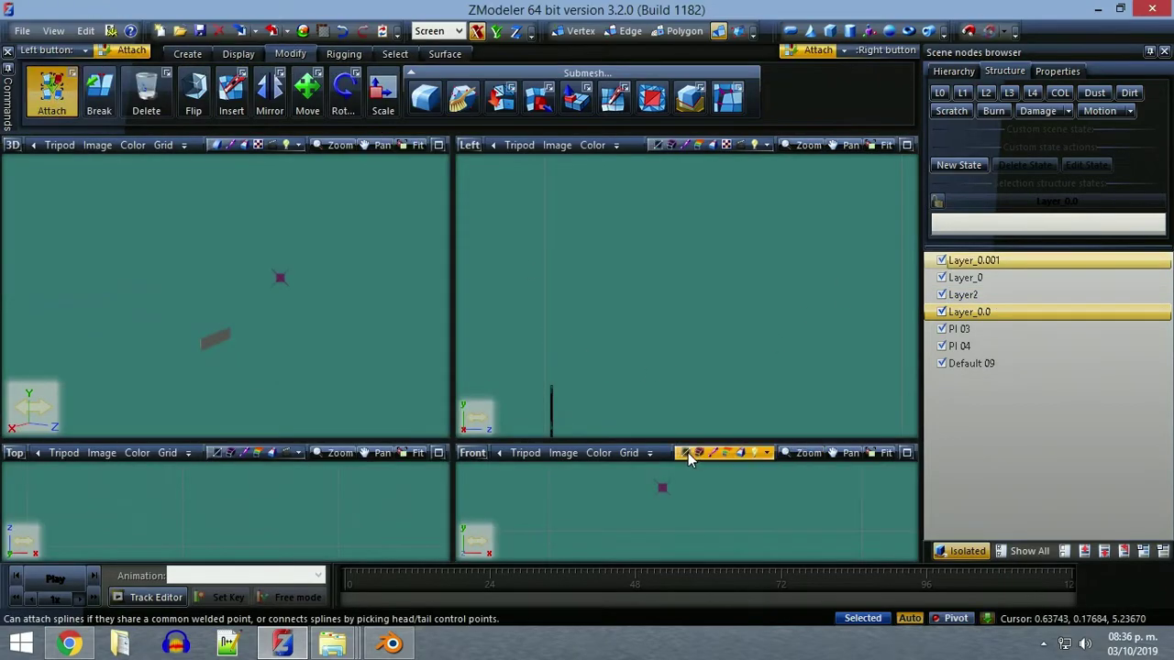
{"action": "left_click", "coordinate": [553, 409]}
{"action": "left_click", "coordinate": [1021, 295]}
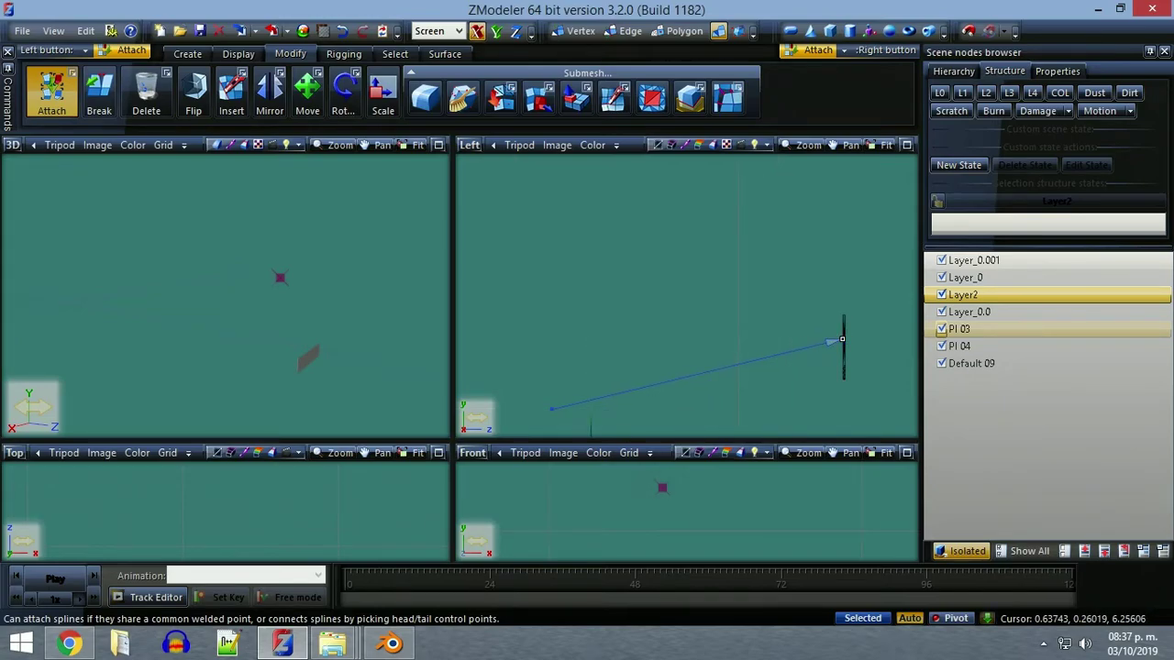
{"action": "left_click", "coordinate": [842, 339]}
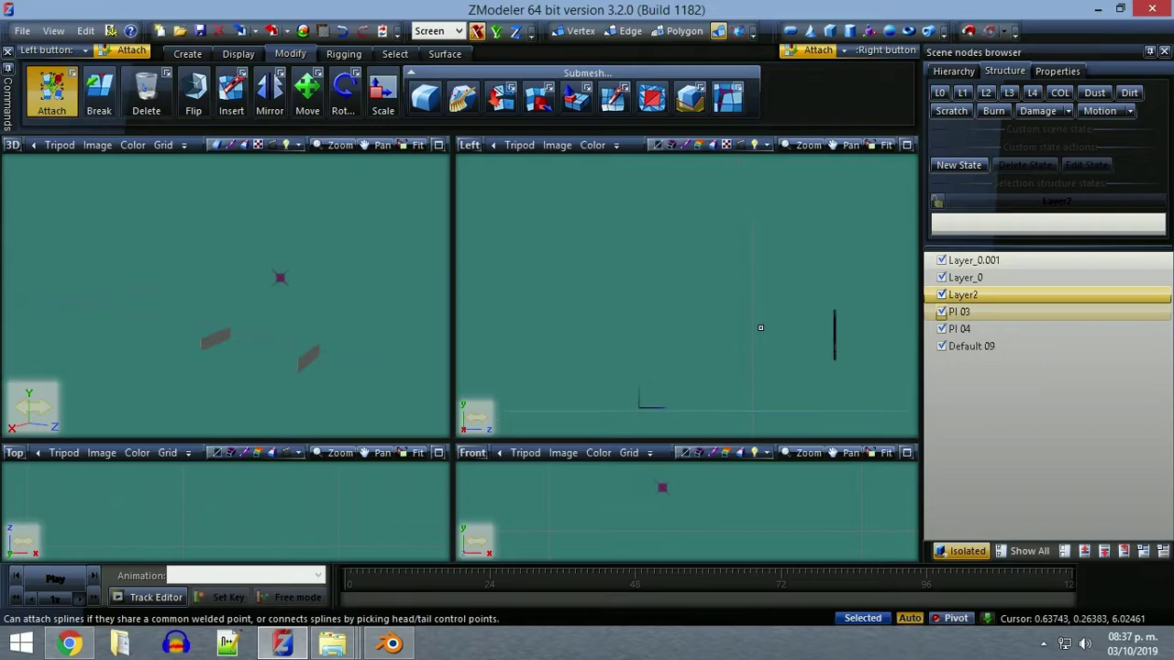
Check PI 03, Layer2, Layer_0 and Layer_0.001 individually in isolation, and restore the full scene.
{"action": "left_click", "coordinate": [989, 316]}
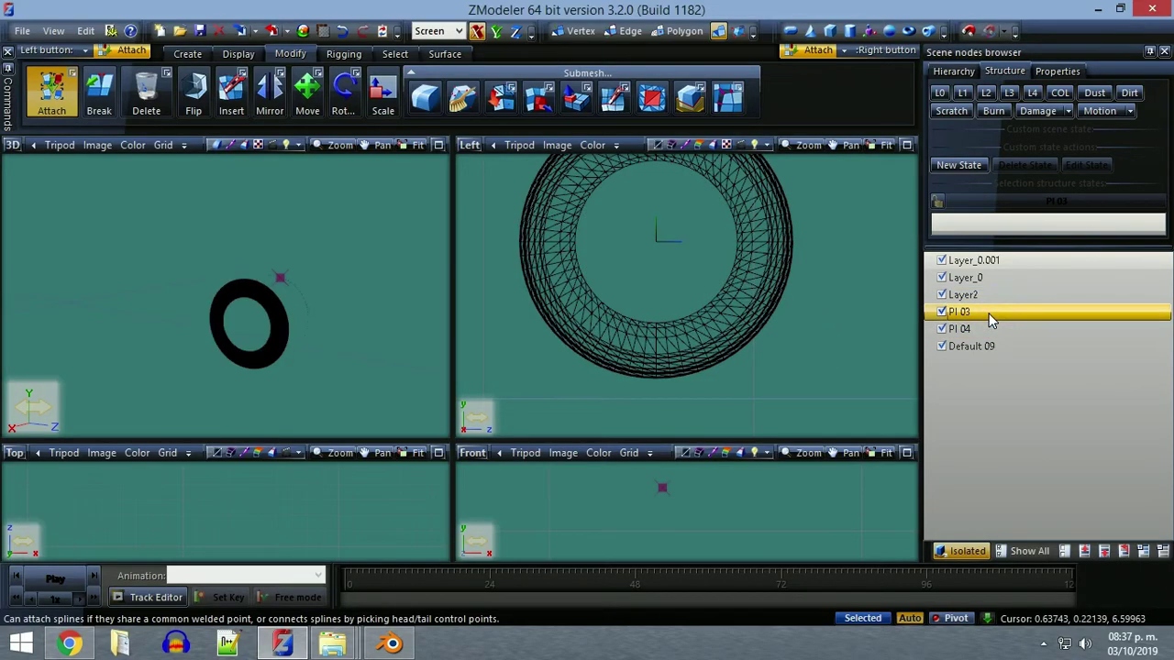
{"action": "left_click", "coordinate": [988, 294]}
{"action": "left_click", "coordinate": [990, 277]}
{"action": "left_click", "coordinate": [996, 264]}
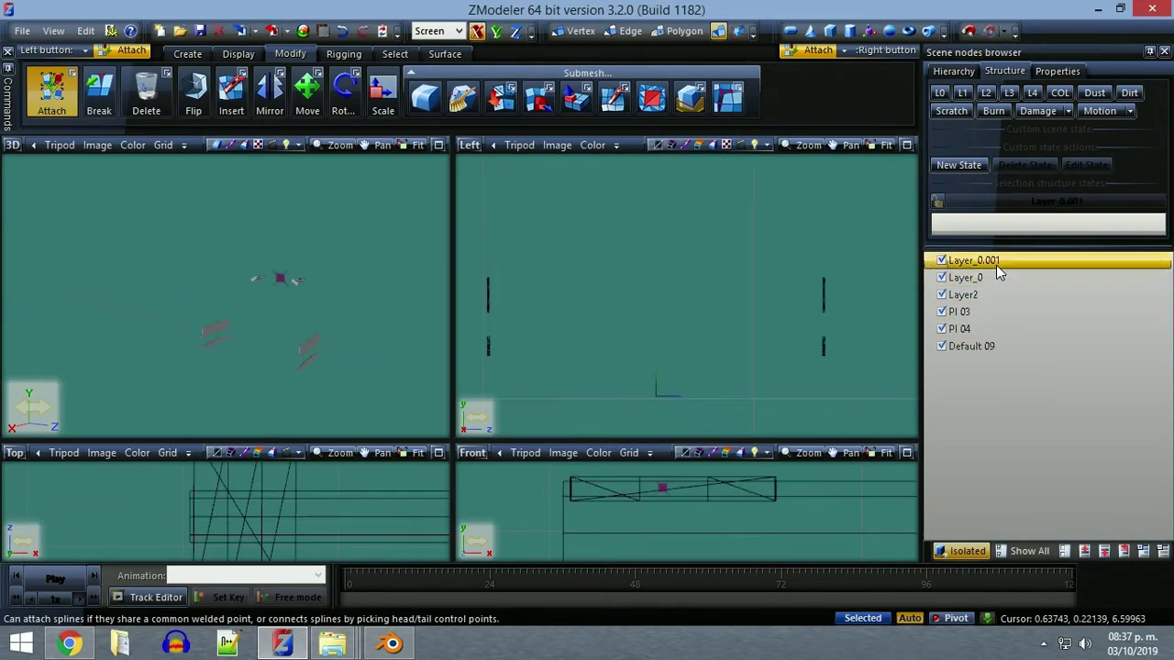
{"action": "left_click", "coordinate": [962, 551]}
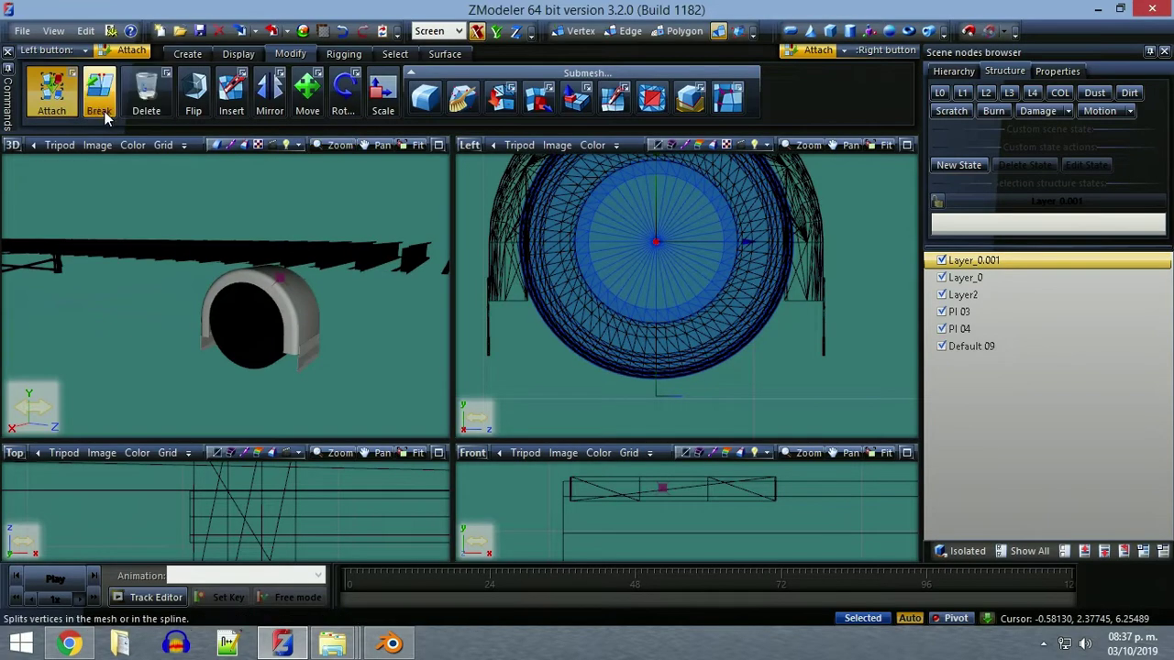
Start an export and browse to the dro_3000r folder in Documents as the destination.
{"action": "left_click", "coordinate": [273, 31]}
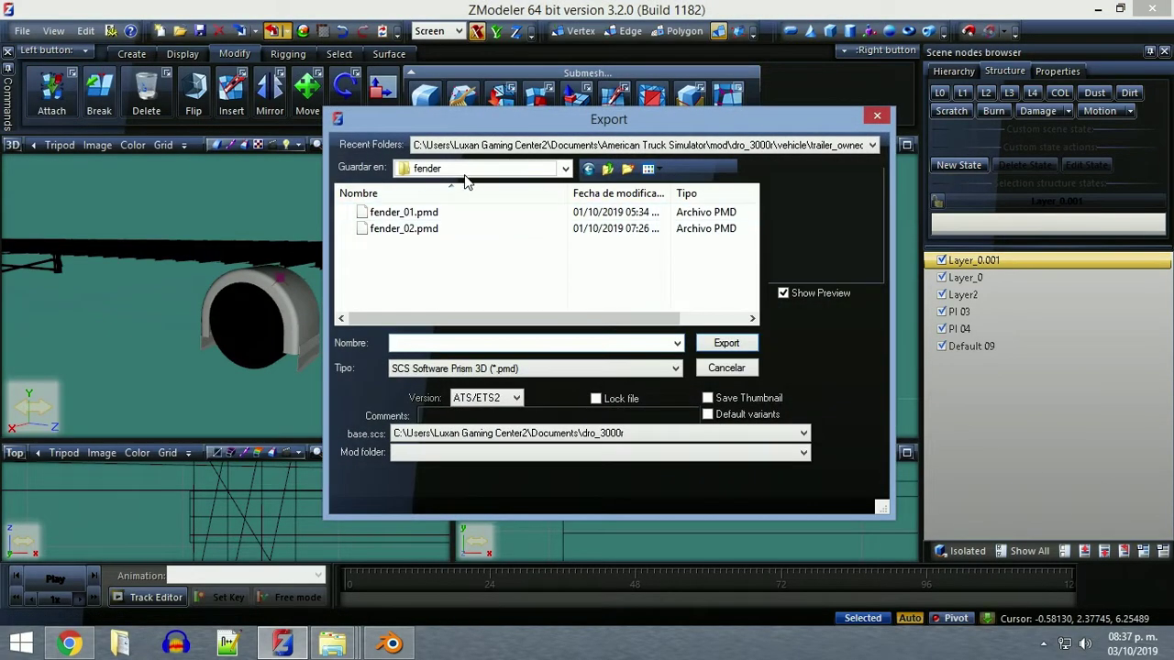
{"action": "left_click", "coordinate": [465, 171]}
{"action": "left_click", "coordinate": [457, 295]}
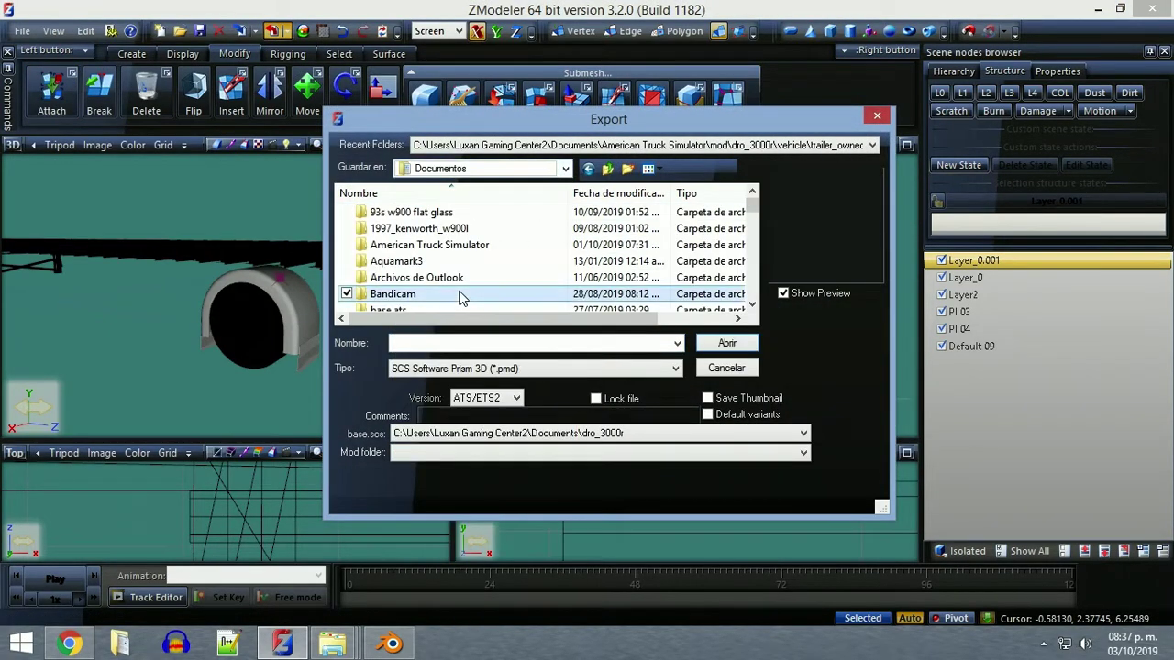
{"action": "scroll", "coordinate": [461, 297], "scroll_direction": "up", "scroll_amount": 2}
{"action": "scroll", "coordinate": [461, 297], "scroll_direction": "down", "scroll_amount": 4}
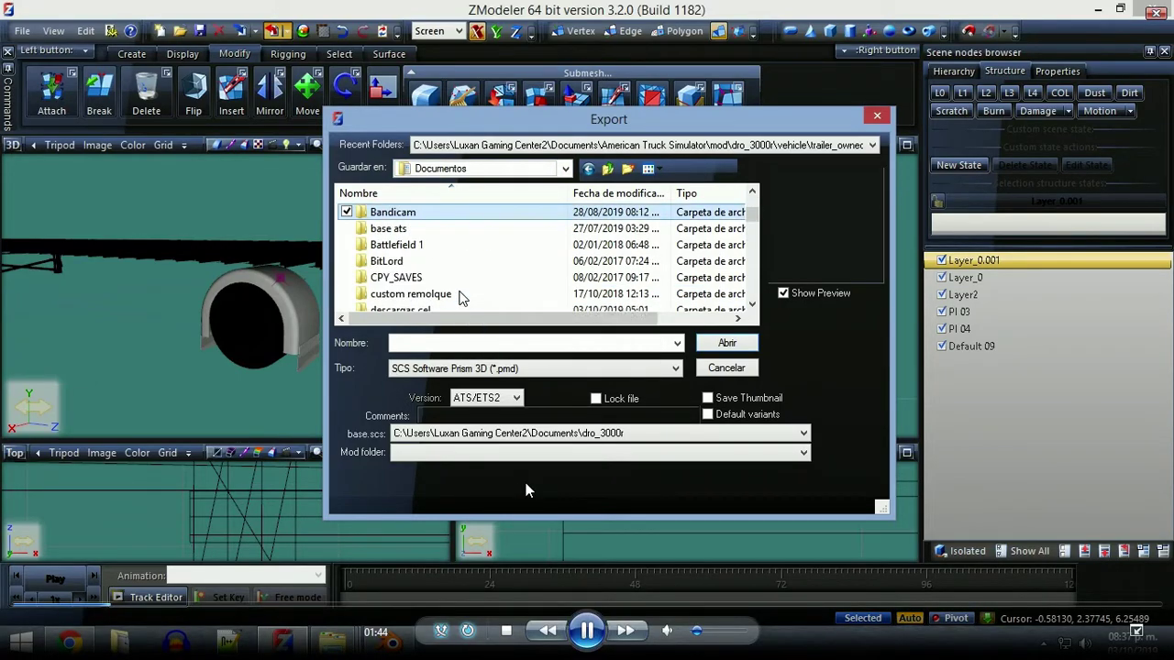
{"action": "double_click", "coordinate": [464, 262]}
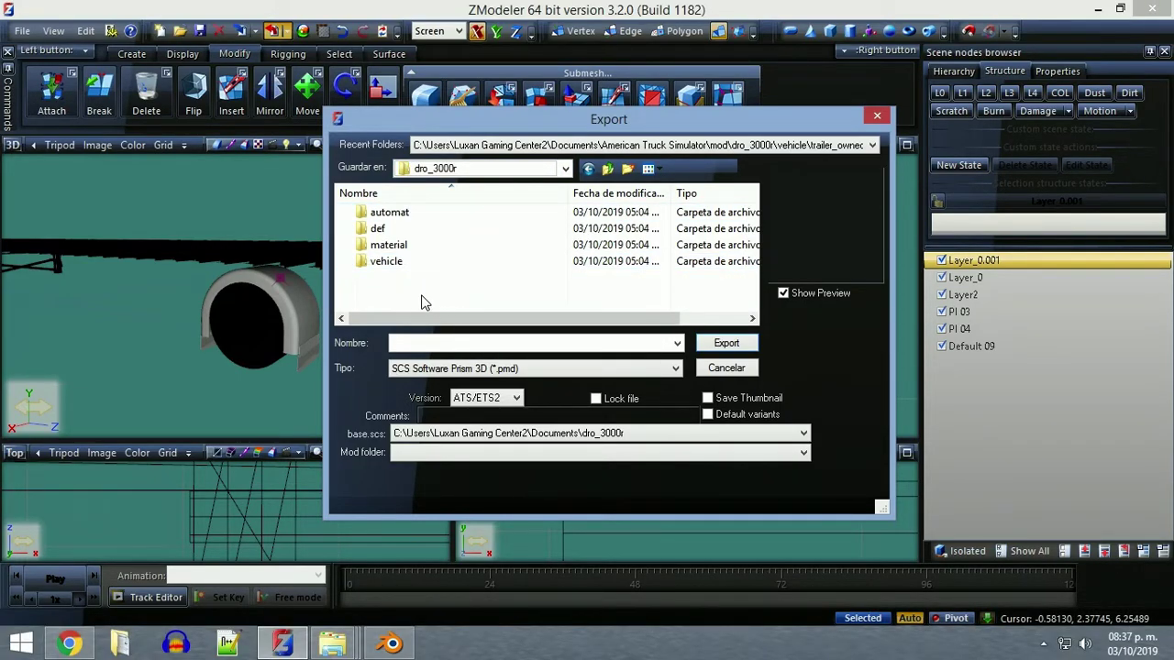
Create a new folder named PIEZAS AO inside dro_3000r and open it.
{"action": "left_click", "coordinate": [627, 169]}
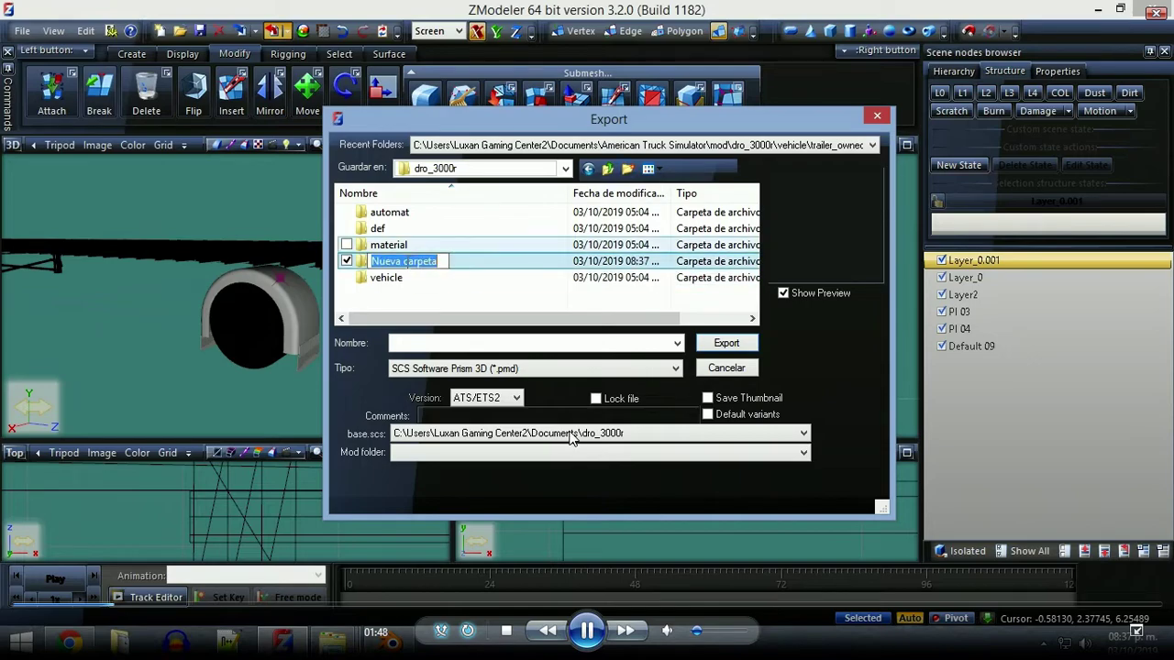
{"action": "type", "text": "PIEZAS AO"}
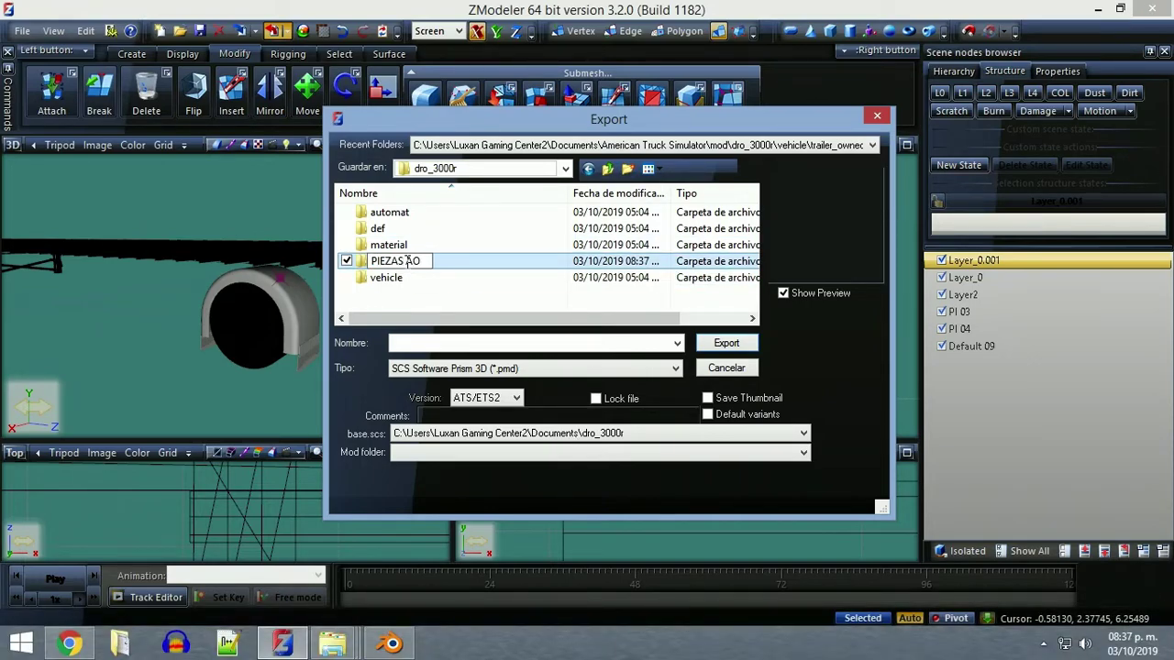
{"action": "key", "text": "Return"}
{"action": "double_click", "coordinate": [409, 265]}
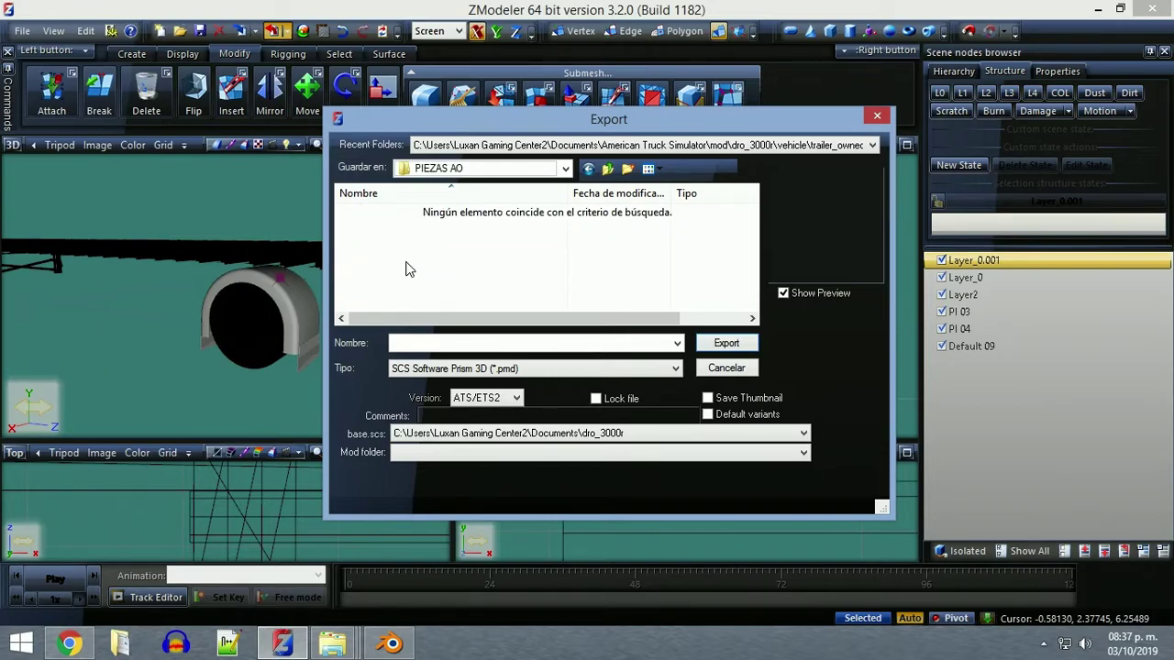
Name the export file fender_01 and set its type to Wavefront .OBJ (*.obj).
{"action": "left_click", "coordinate": [435, 340]}
{"action": "type", "text": "fender_01"}
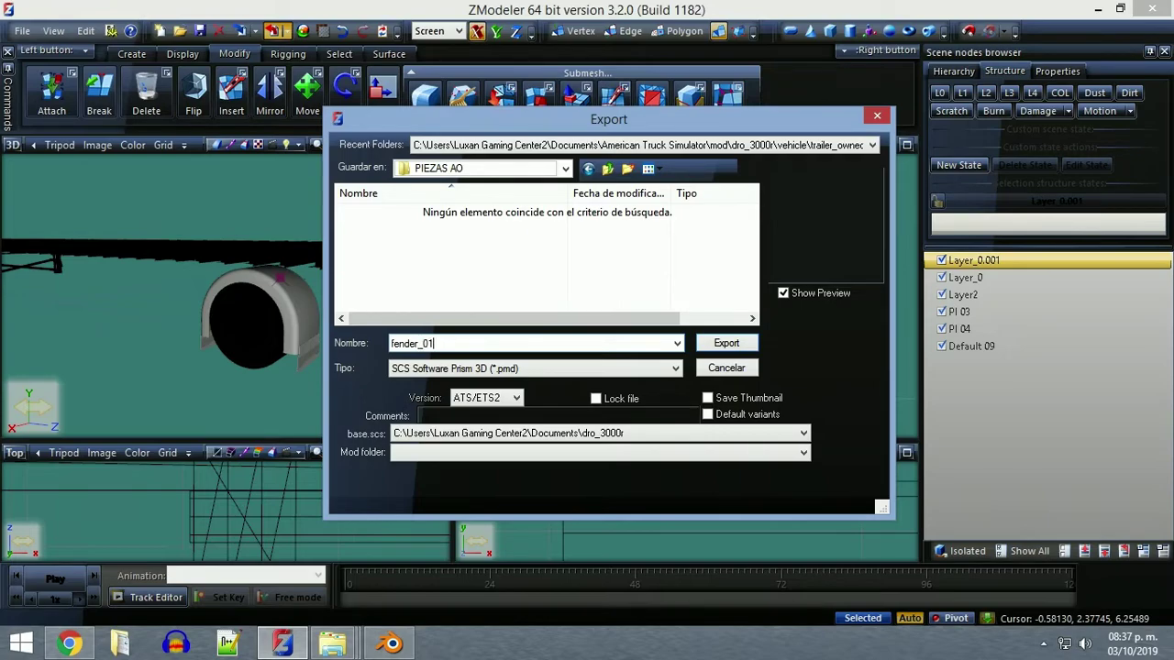
{"action": "left_click", "coordinate": [502, 369]}
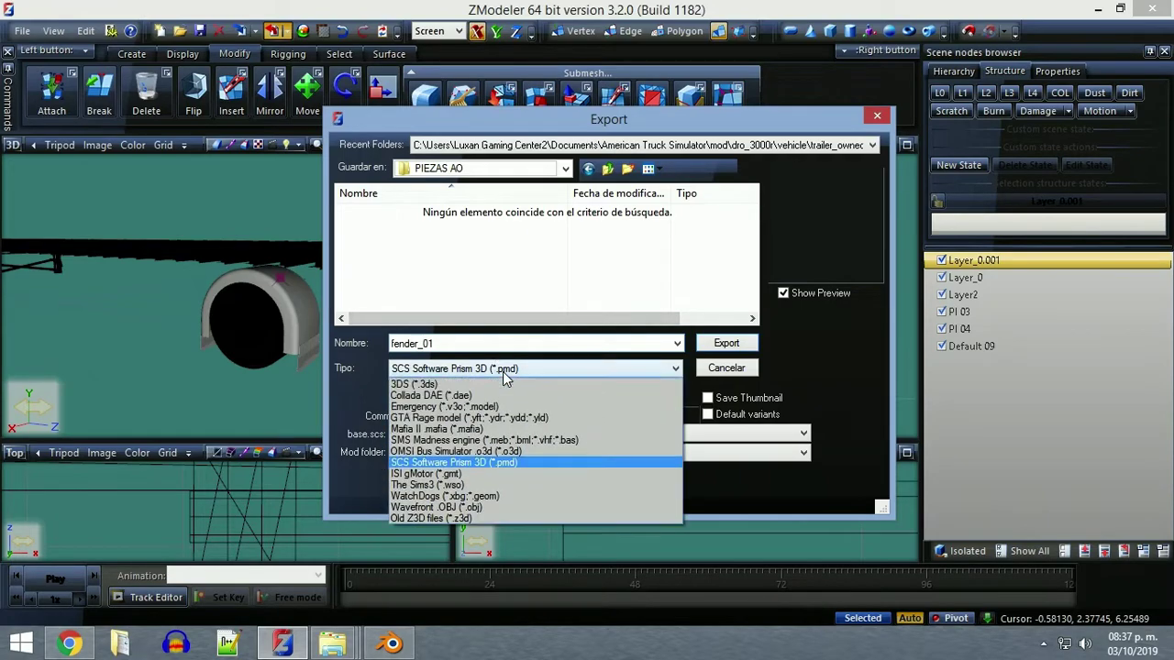
{"action": "left_click", "coordinate": [473, 510]}
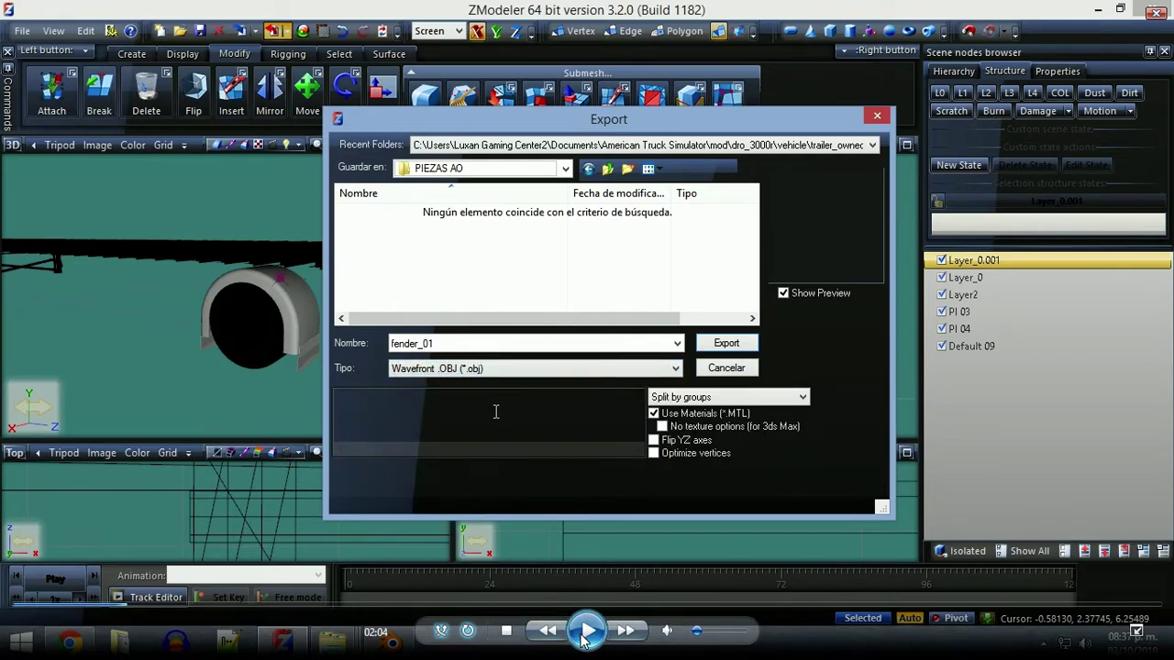
Rewind the tutorial recording to about 1:52 and replay choosing the OBJ type and exporting fender_01, pausing along the way.
{"action": "left_click", "coordinate": [117, 605]}
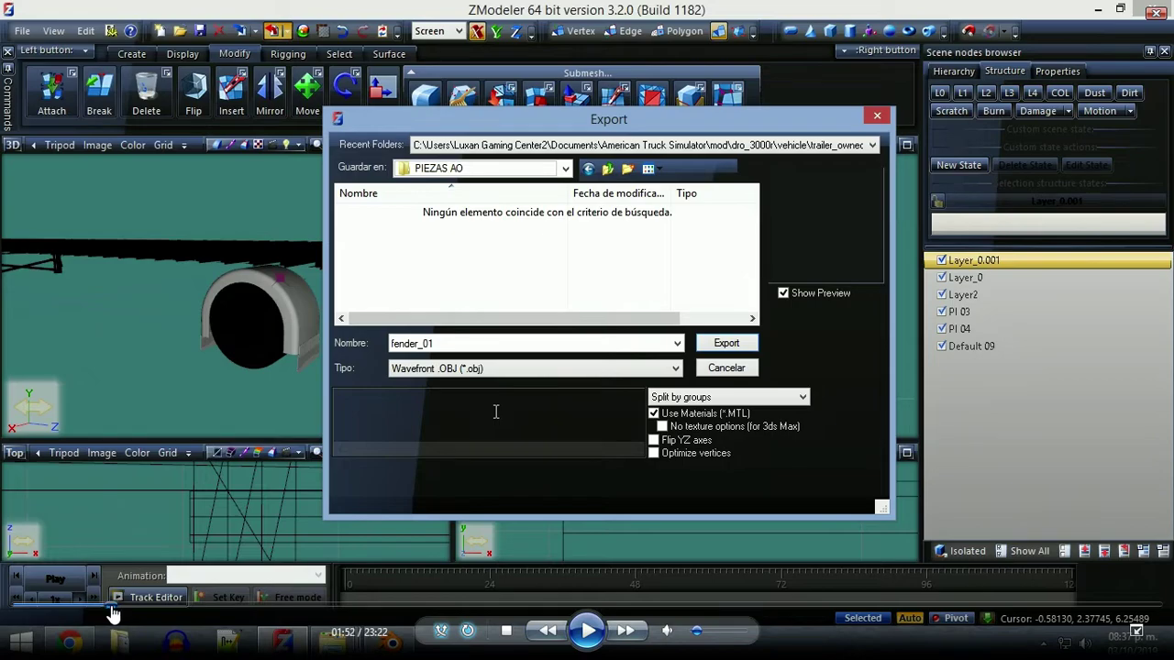
{"action": "left_click", "coordinate": [585, 632]}
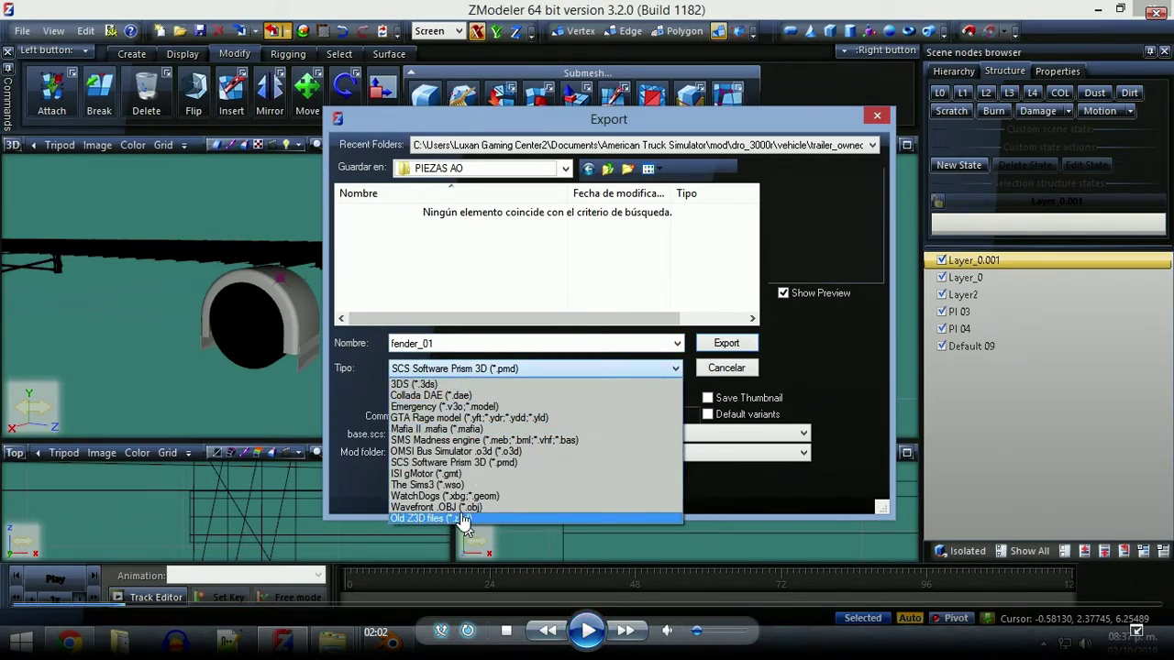
{"action": "left_click", "coordinate": [587, 629]}
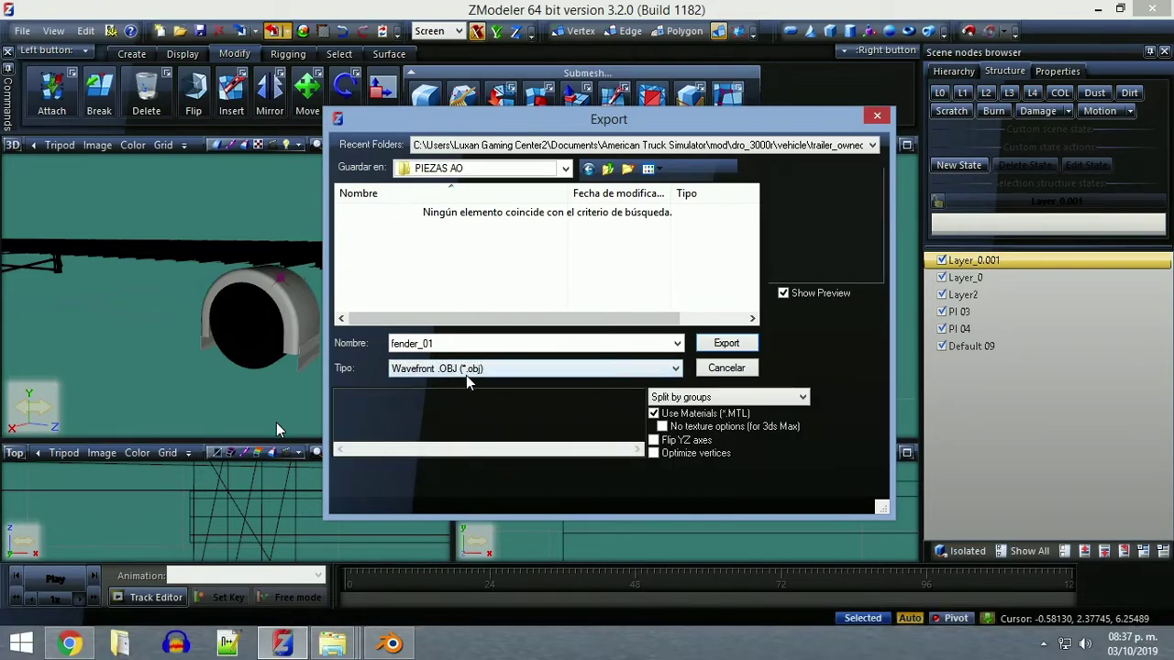
{"action": "left_click", "coordinate": [587, 631]}
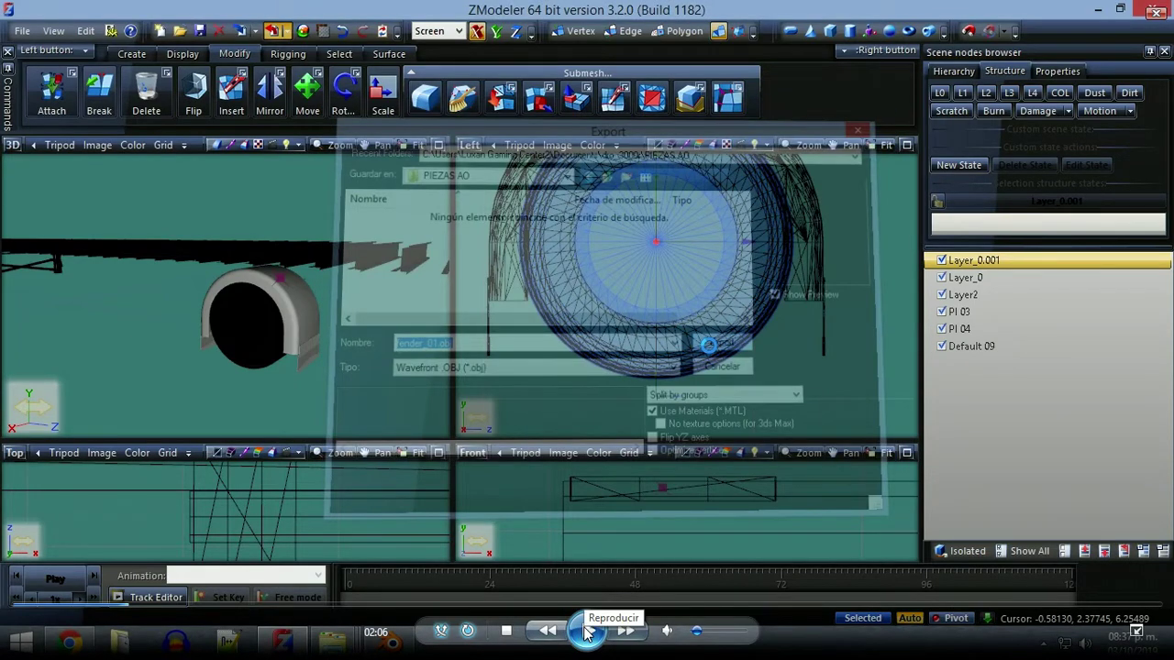
{"action": "left_click", "coordinate": [587, 631]}
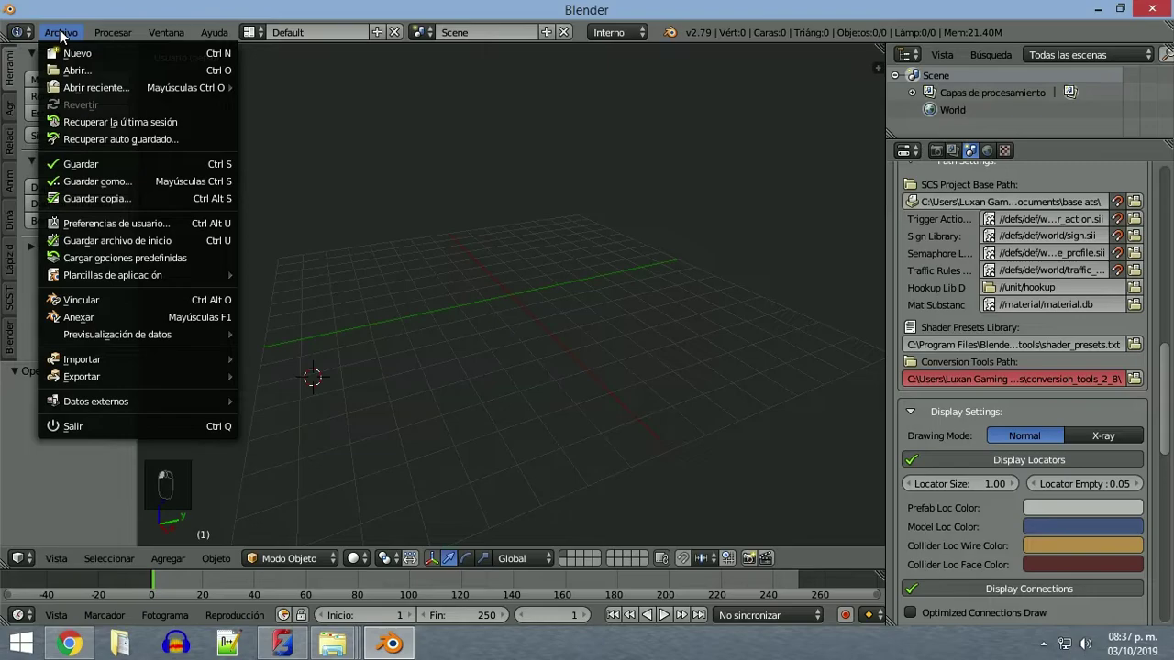
Pause the recording at Blender's import options and resume it to view the OBJ import from the dro_3000r folder.
{"action": "mouse_move", "coordinate": [523, 464]}
{"action": "left_click", "coordinate": [587, 630]}
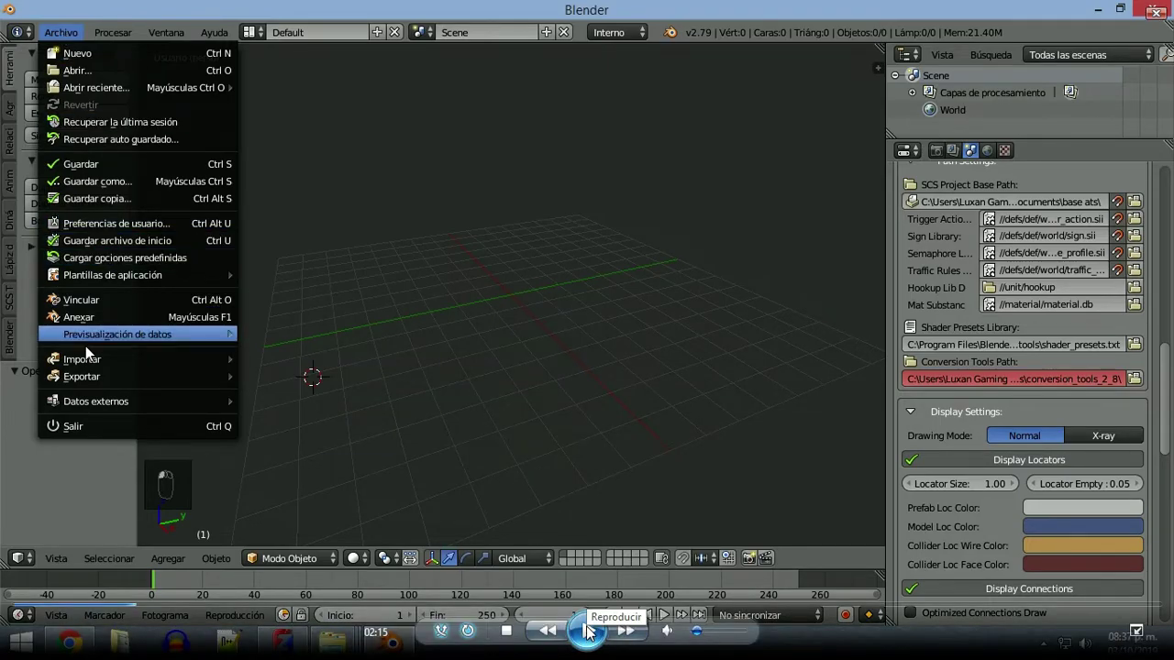
{"action": "left_click", "coordinate": [586, 631]}
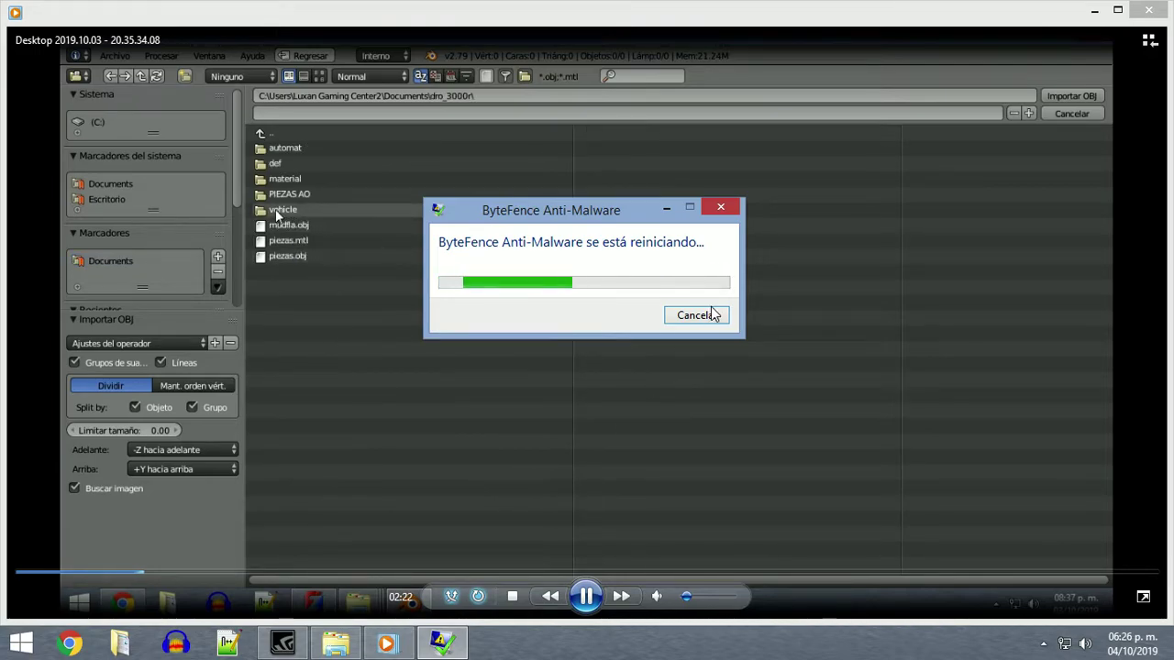
Dismiss the ByteFence Anti-Malware restart dialog and close its main window, keeping the recording paused at 2:30.
{"action": "left_click", "coordinate": [721, 207]}
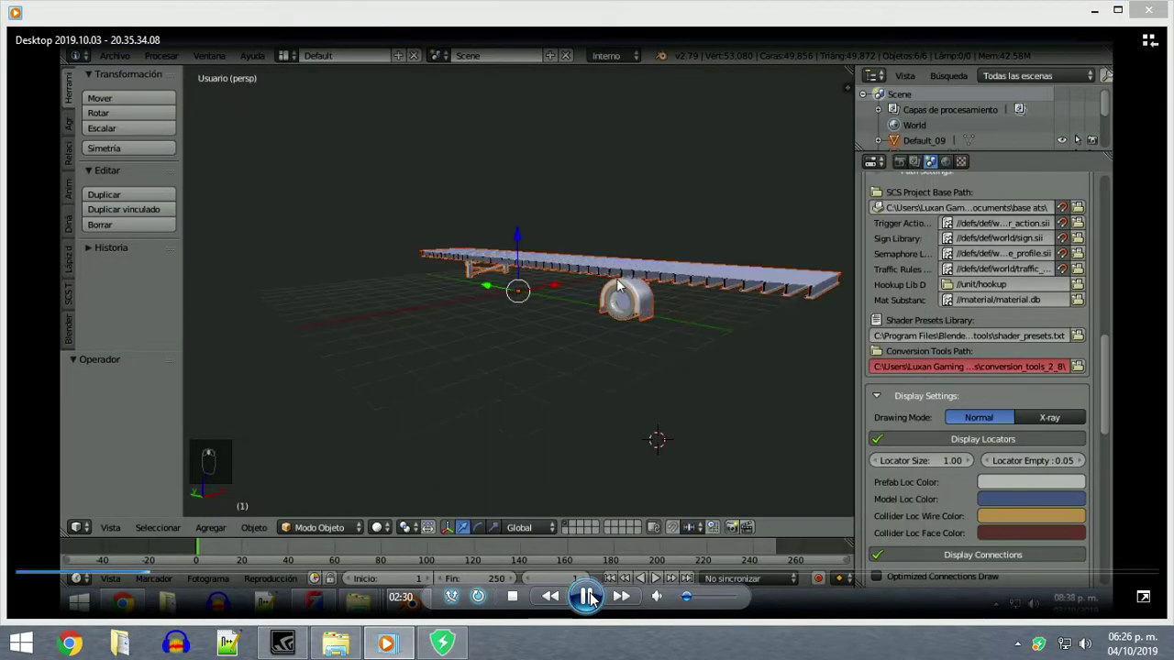
{"action": "left_click", "coordinate": [587, 597]}
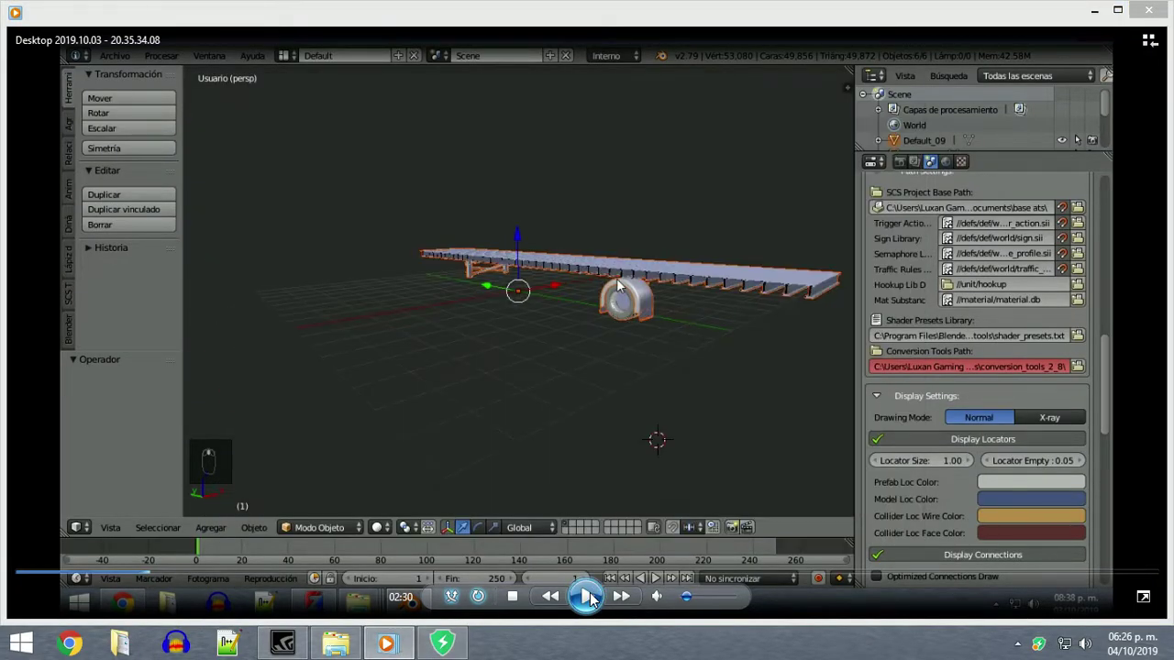
{"action": "mouse_move", "coordinate": [447, 655]}
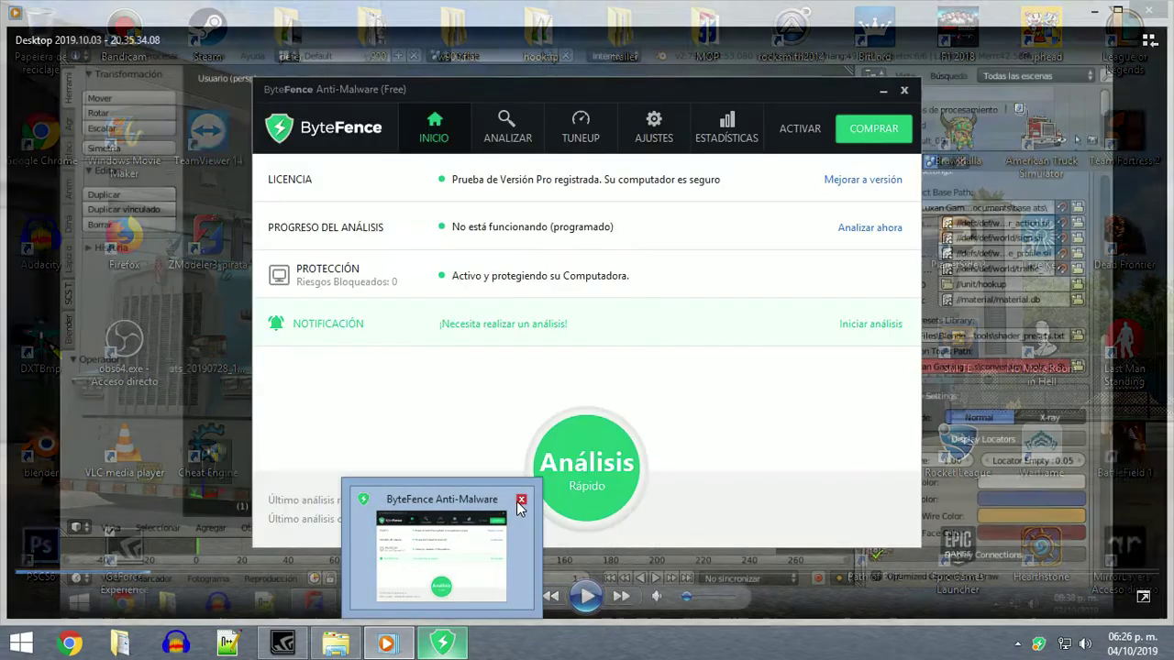
{"action": "left_click", "coordinate": [520, 497]}
Resume the recording to view the Layer_0 fender in Blender's Edit Mode, and rewind it to about 2:33.
{"action": "left_click", "coordinate": [587, 597]}
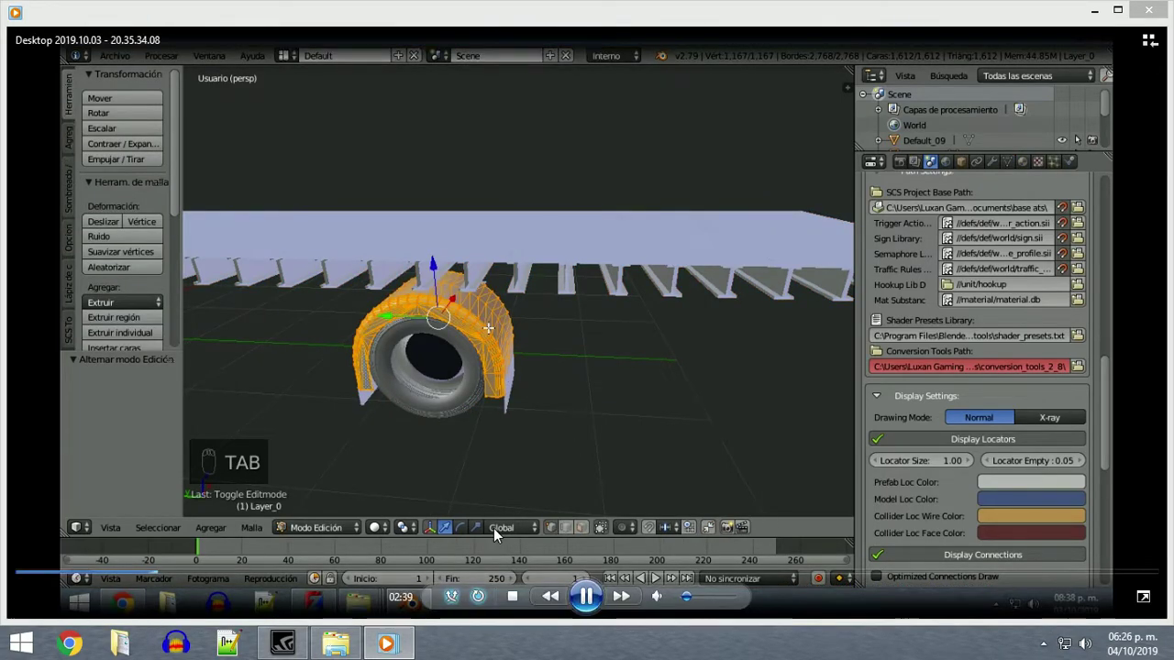
{"action": "left_click", "coordinate": [587, 597]}
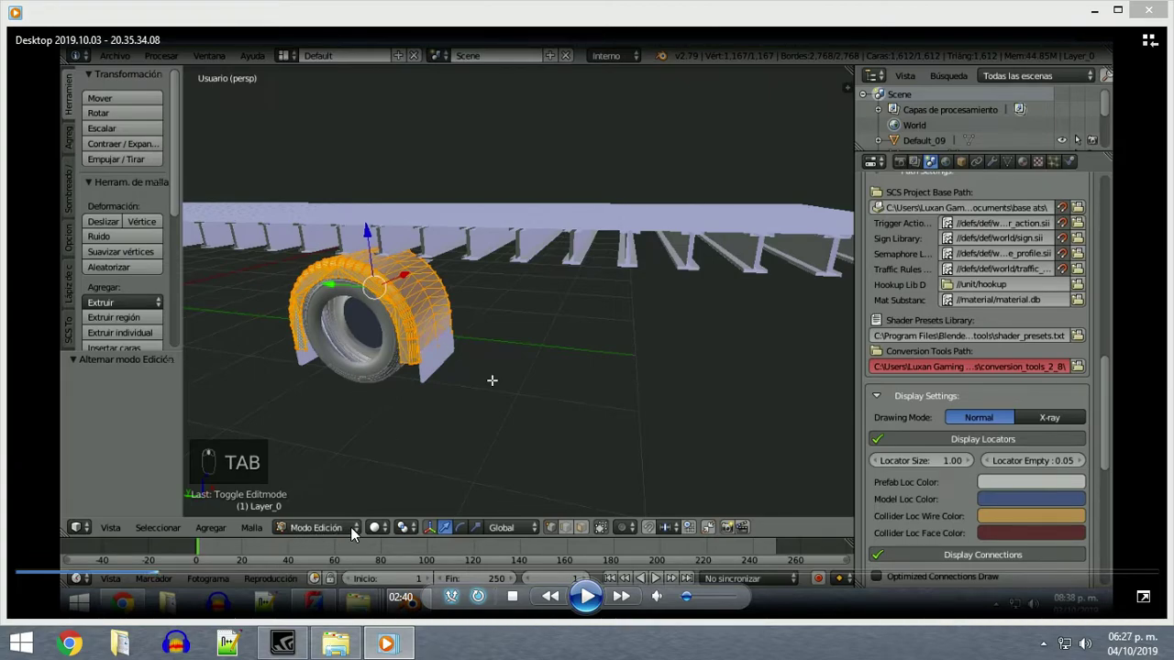
{"action": "left_click", "coordinate": [587, 598]}
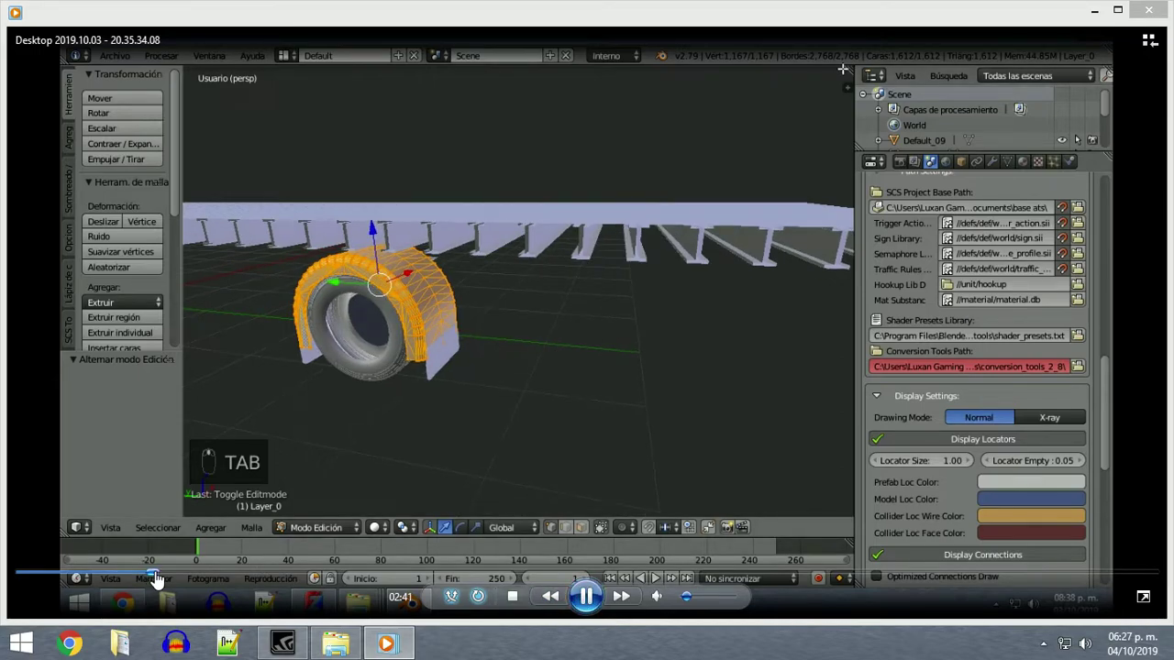
{"action": "left_click", "coordinate": [146, 574]}
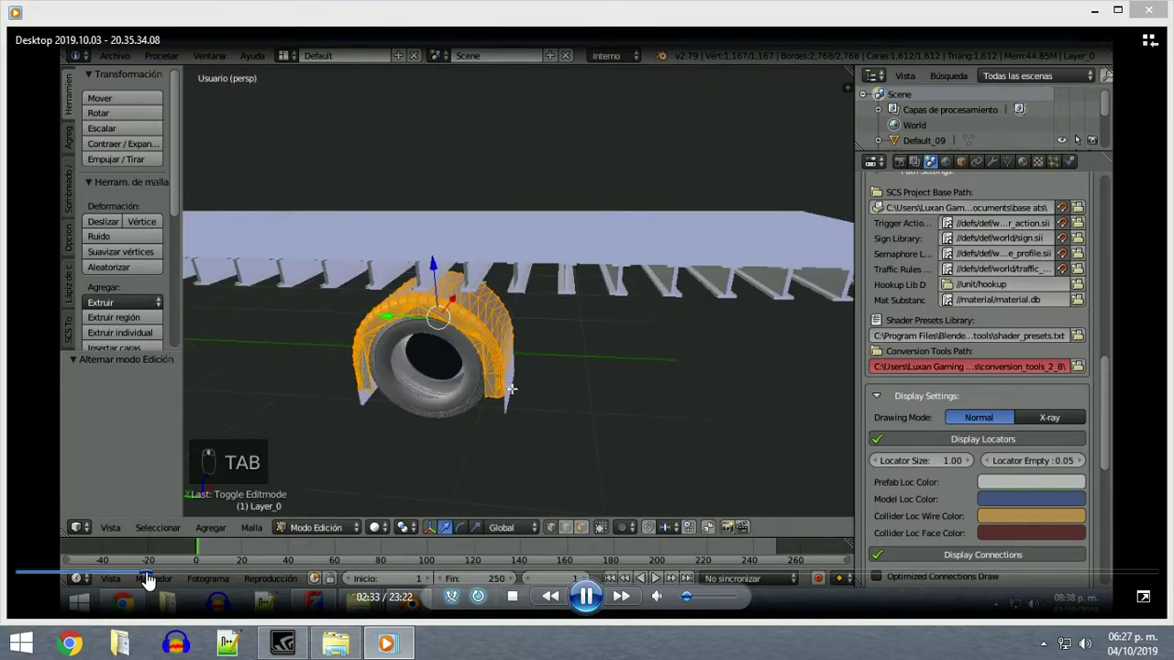
{"action": "left_click", "coordinate": [586, 597]}
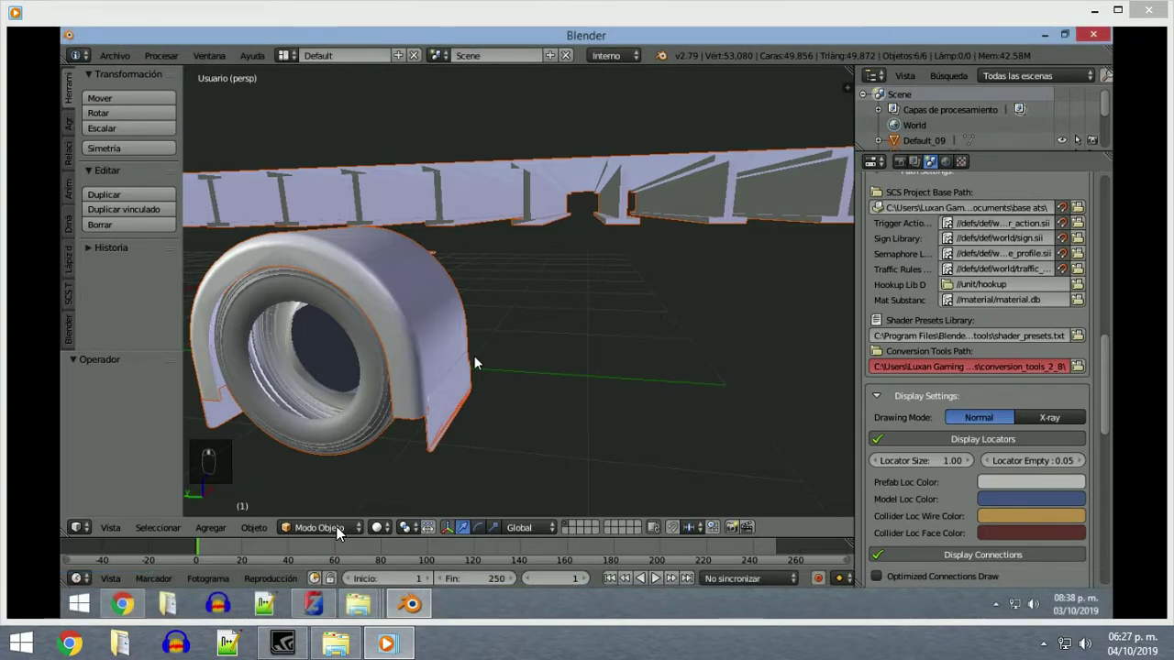
Replay the fender's switch from Object Mode to Edit Mode and continue to the splitting of the 3D view, pausing at 2:40.
{"action": "mouse_move", "coordinate": [340, 534]}
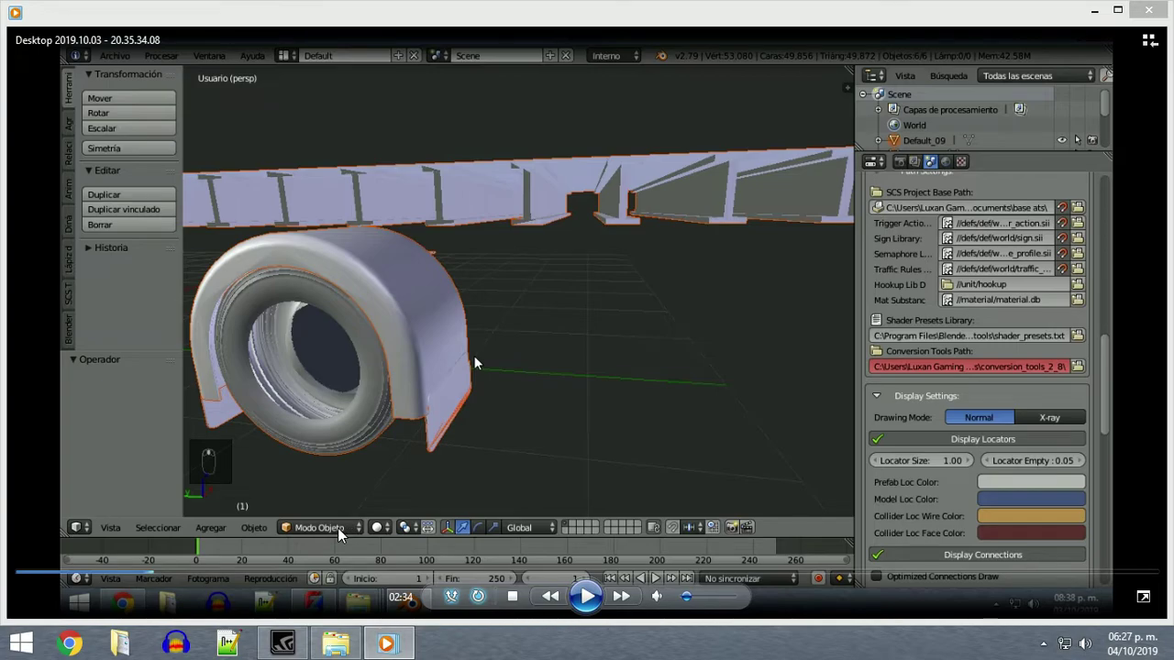
{"action": "left_click", "coordinate": [589, 597]}
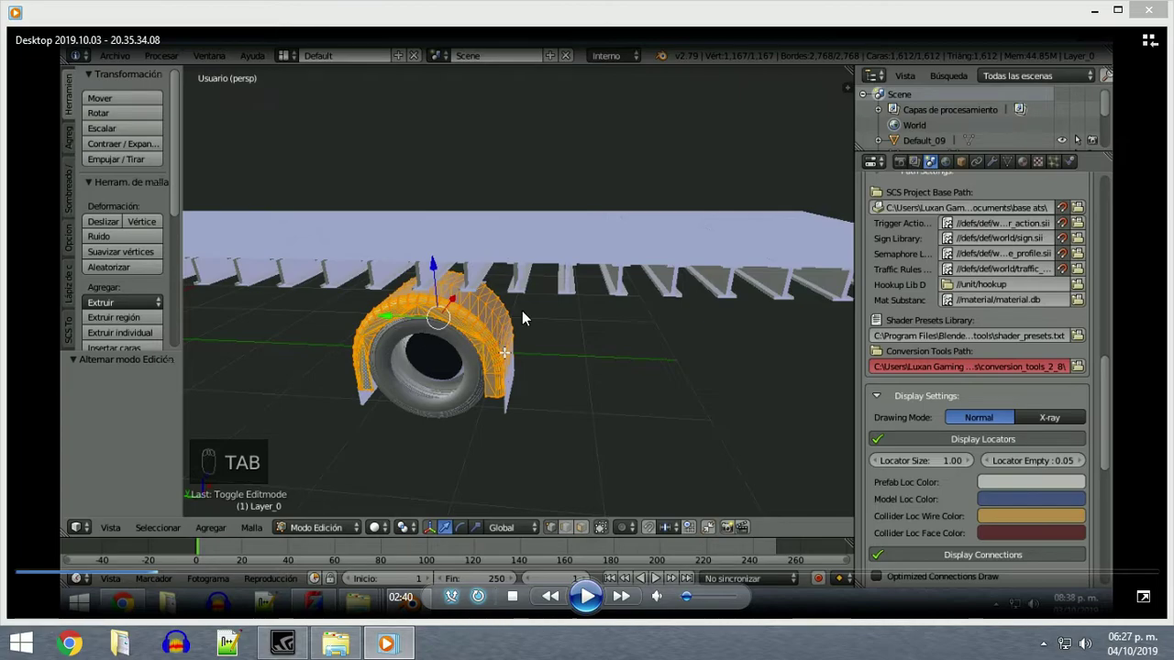
{"action": "left_click", "coordinate": [587, 587]}
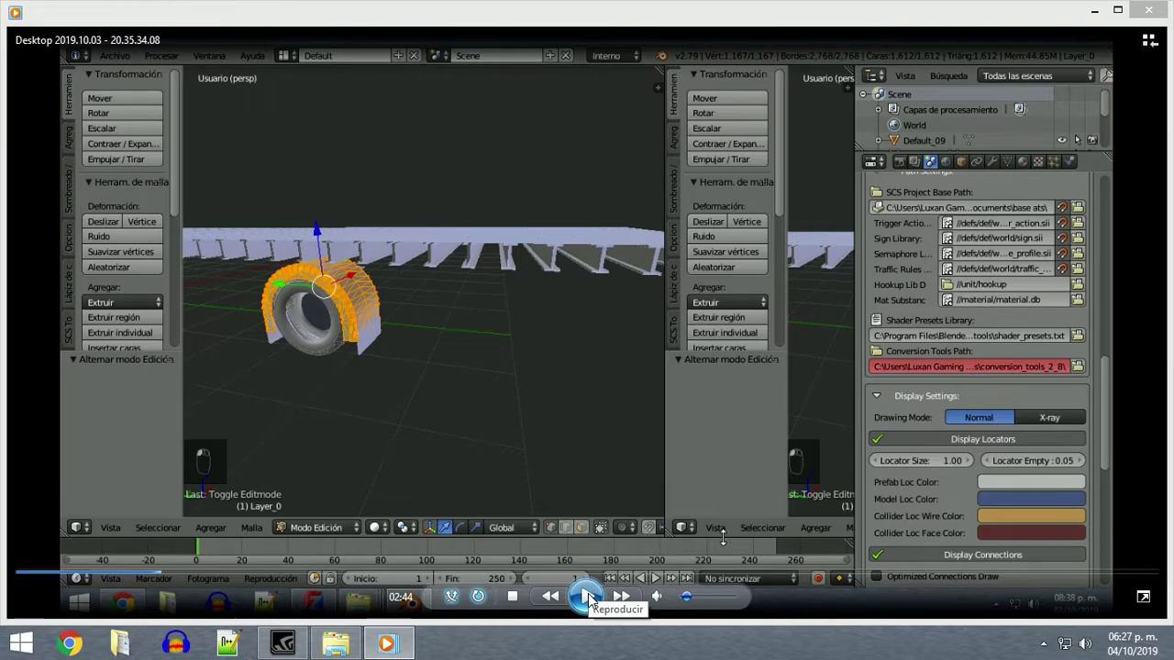
Play the part on the fender's Smart UV Project and new image settings, pausing to examine the UV mapping options and image dialog.
{"action": "left_click", "coordinate": [588, 598]}
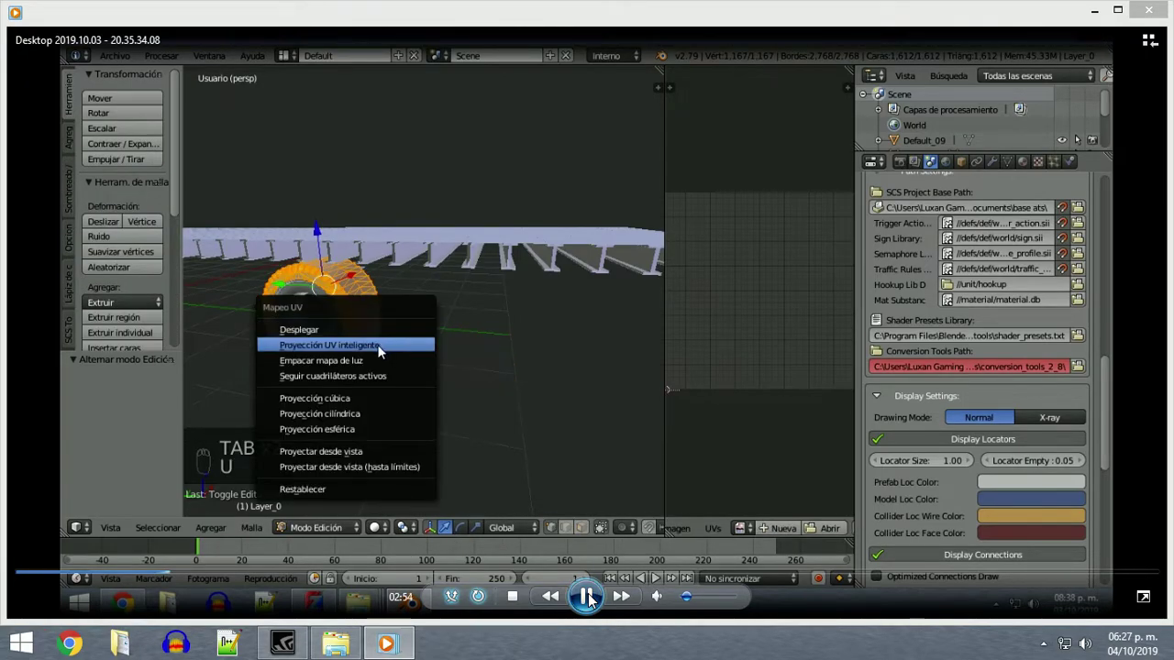
{"action": "left_click", "coordinate": [586, 597]}
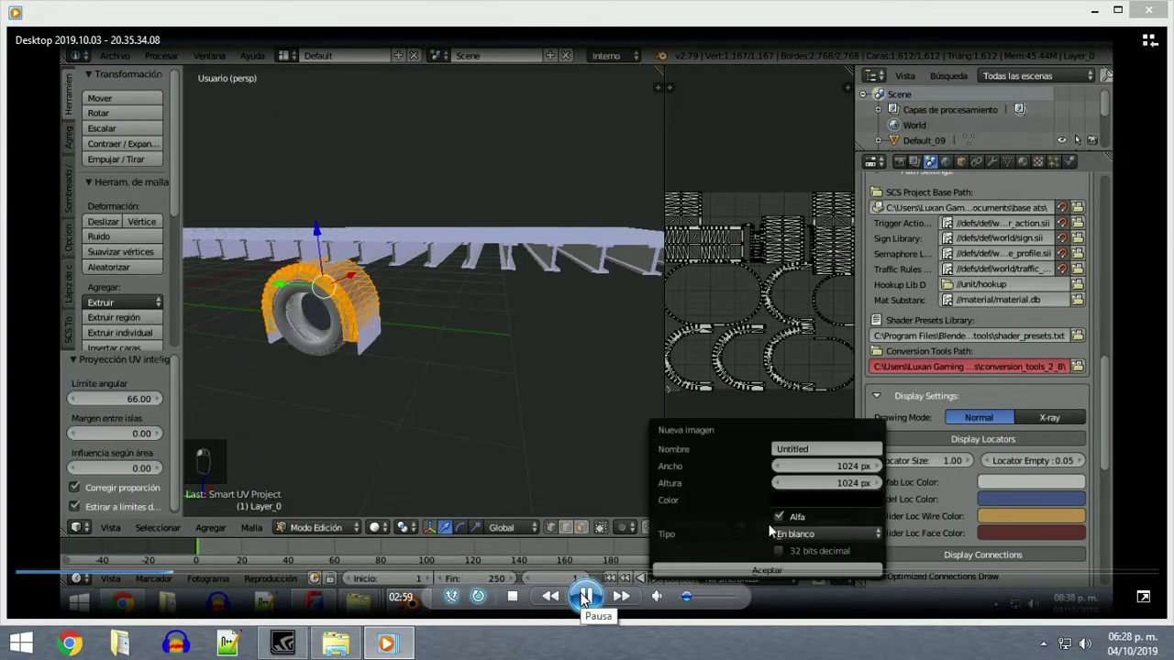
{"action": "left_click", "coordinate": [584, 597]}
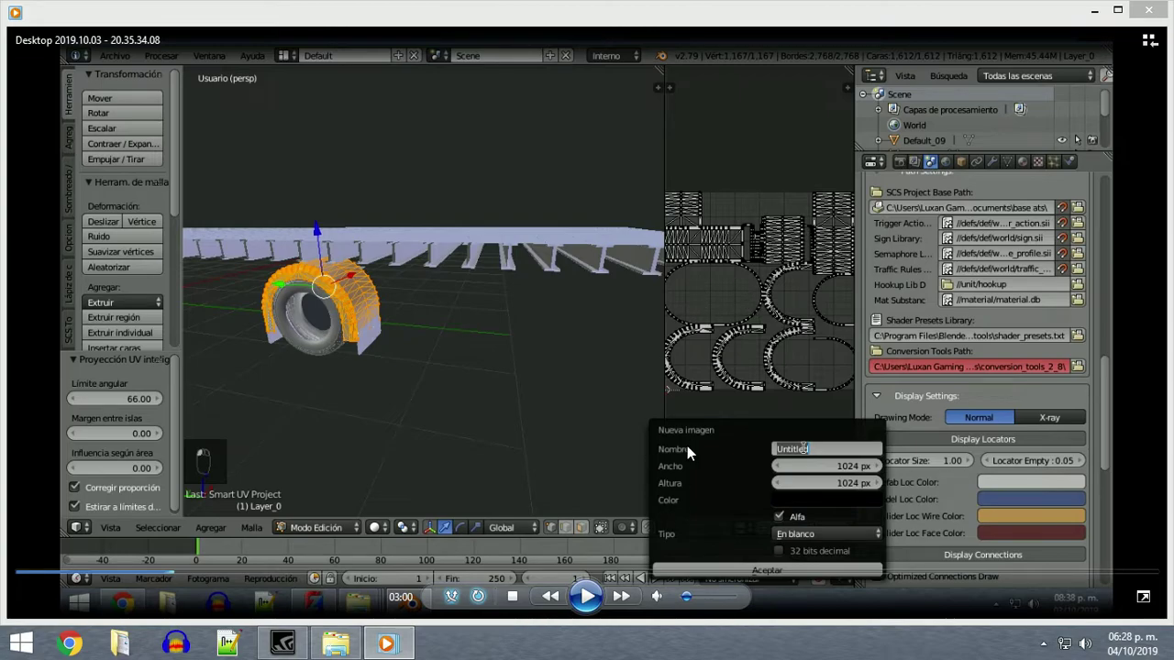
{"action": "left_click", "coordinate": [591, 600]}
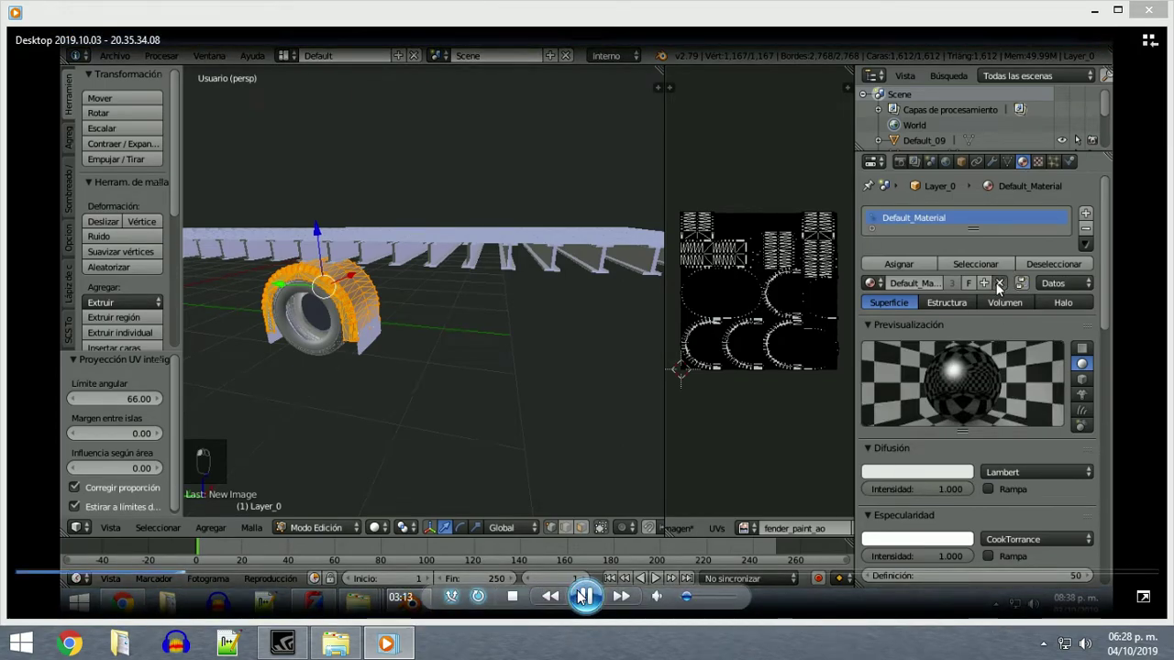
Play the part on removing Layer_0's default material and configuring the world's ambient occlusion and gather samples, pausing at 3:13 and 3:21.
{"action": "left_click", "coordinate": [584, 596]}
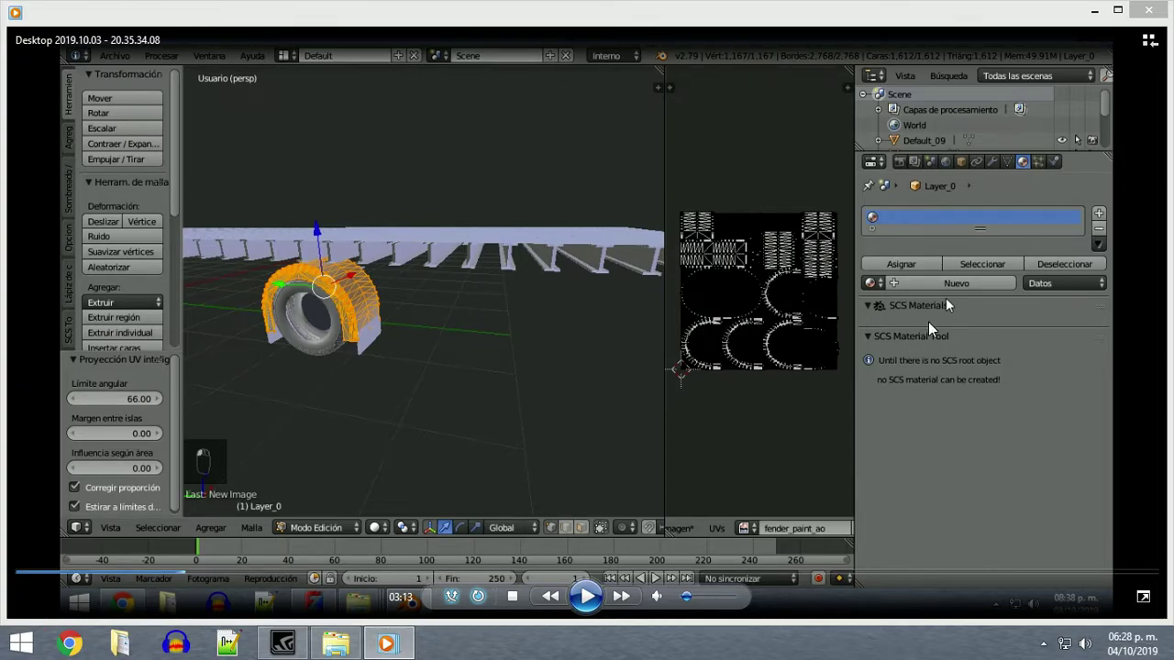
{"action": "left_click", "coordinate": [587, 597]}
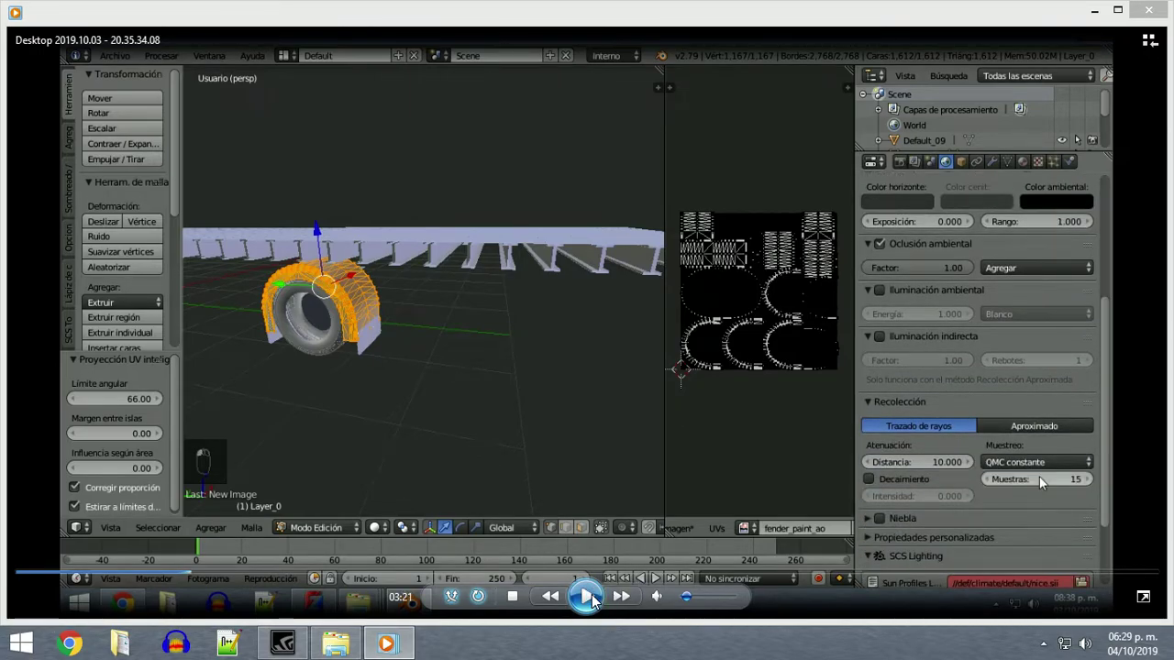
{"action": "left_click", "coordinate": [598, 600]}
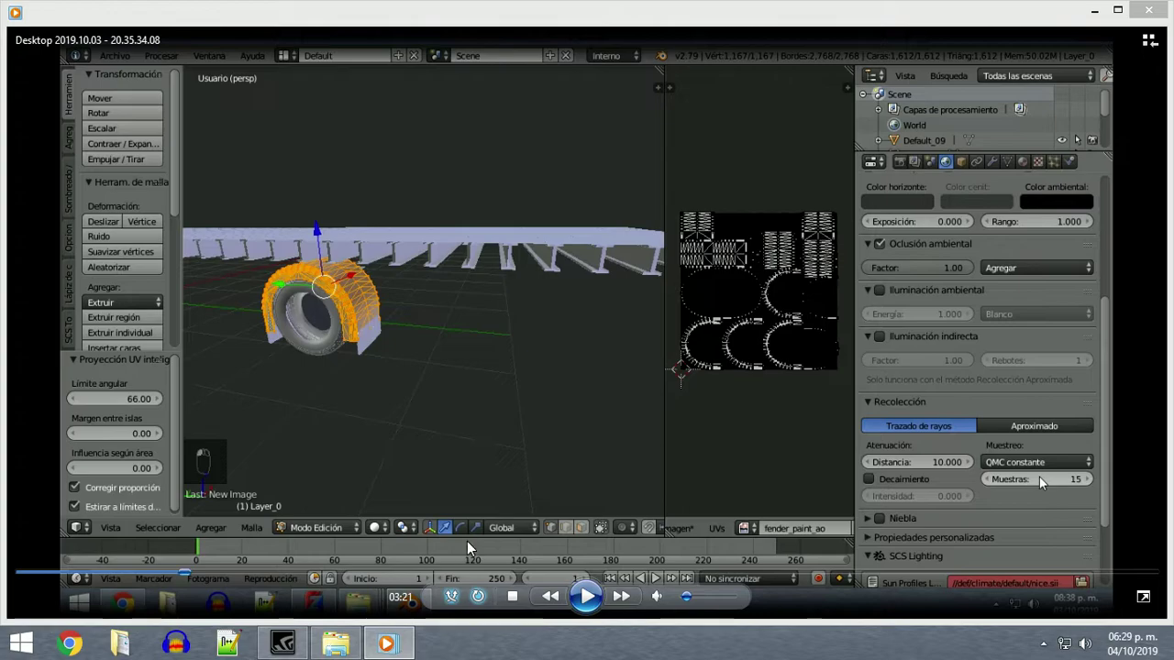
{"action": "left_click", "coordinate": [578, 597]}
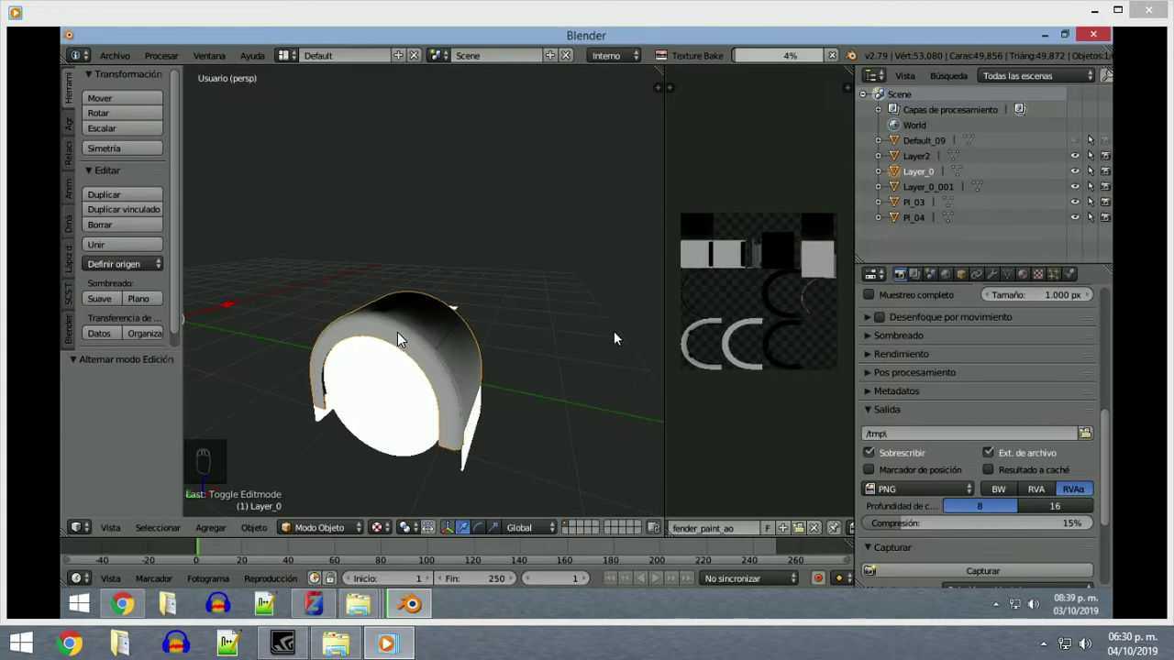
Pause the recording at 4:18 to examine the texture bake on the fender, and resume playback.
{"action": "left_click", "coordinate": [448, 426]}
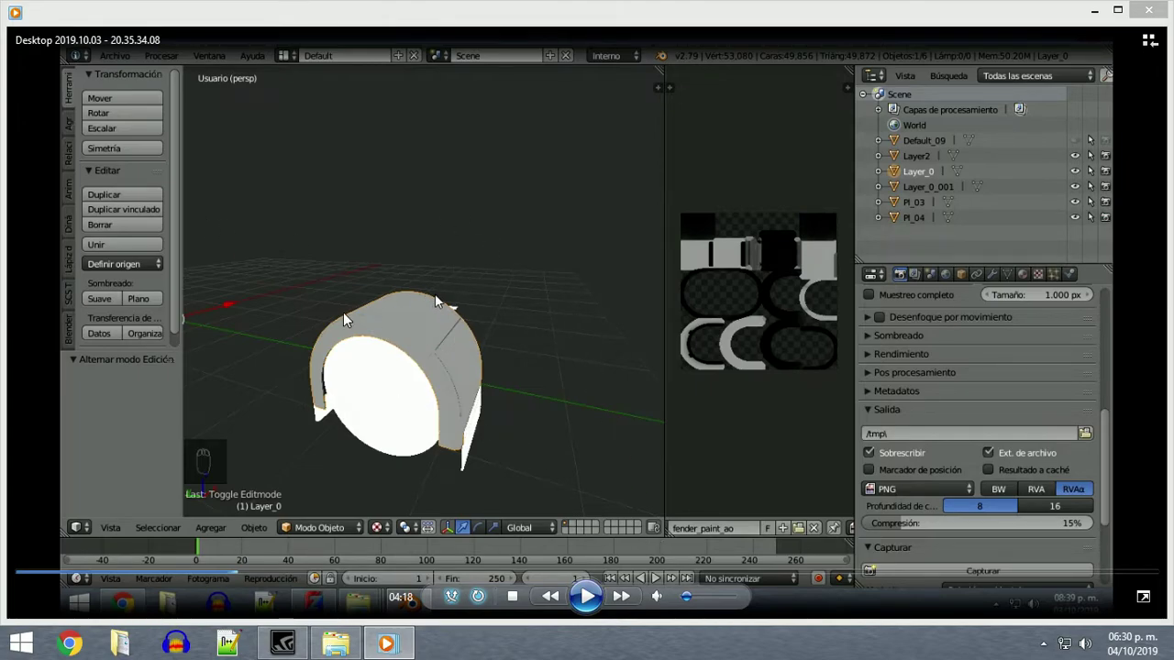
{"action": "left_click", "coordinate": [588, 597]}
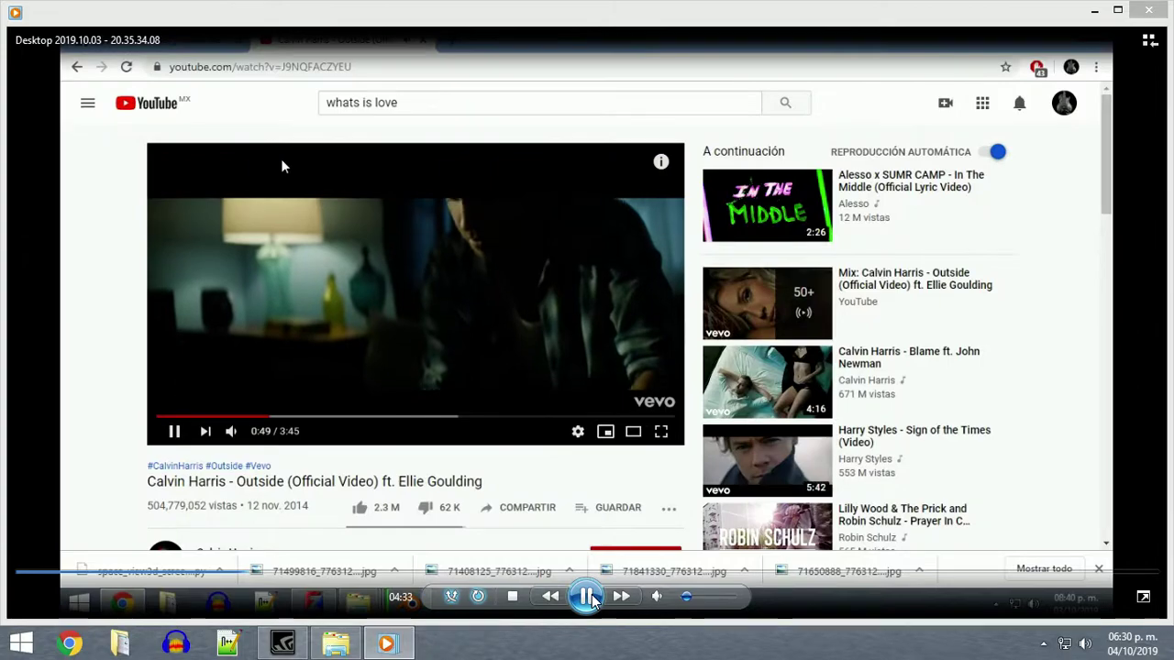
{"action": "left_click", "coordinate": [157, 105]}
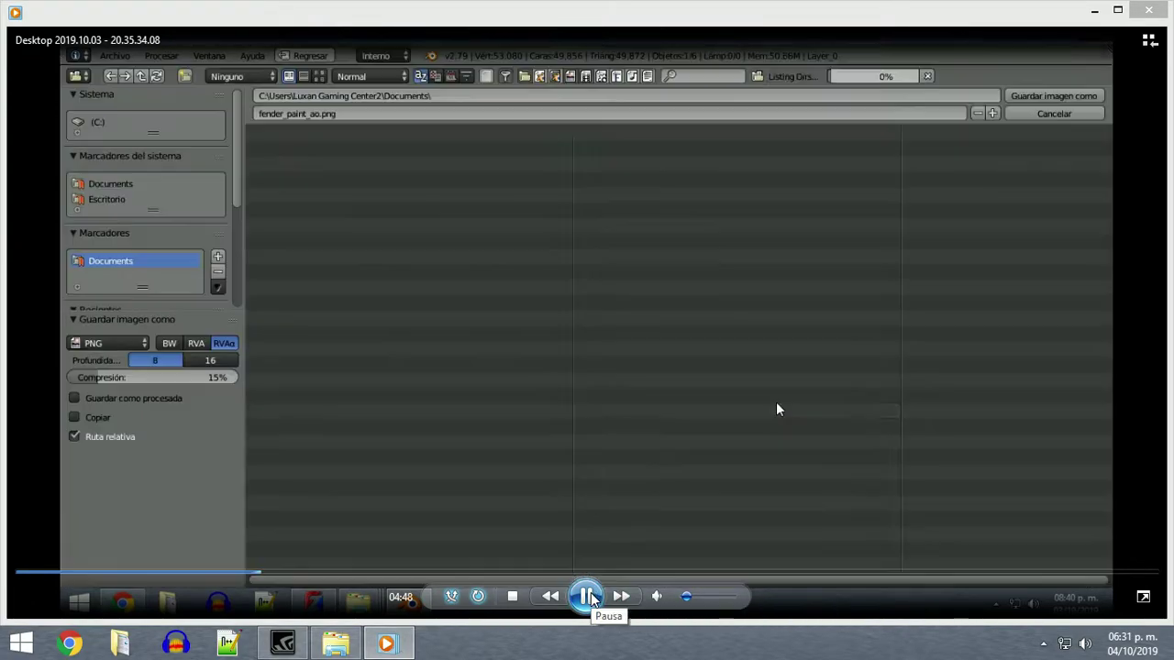
Rewind the recording to about 4:43 and replay saving fender_paint_ao.png, continuing to the UV unwrap of Layer_0_001.
{"action": "left_click", "coordinate": [588, 597]}
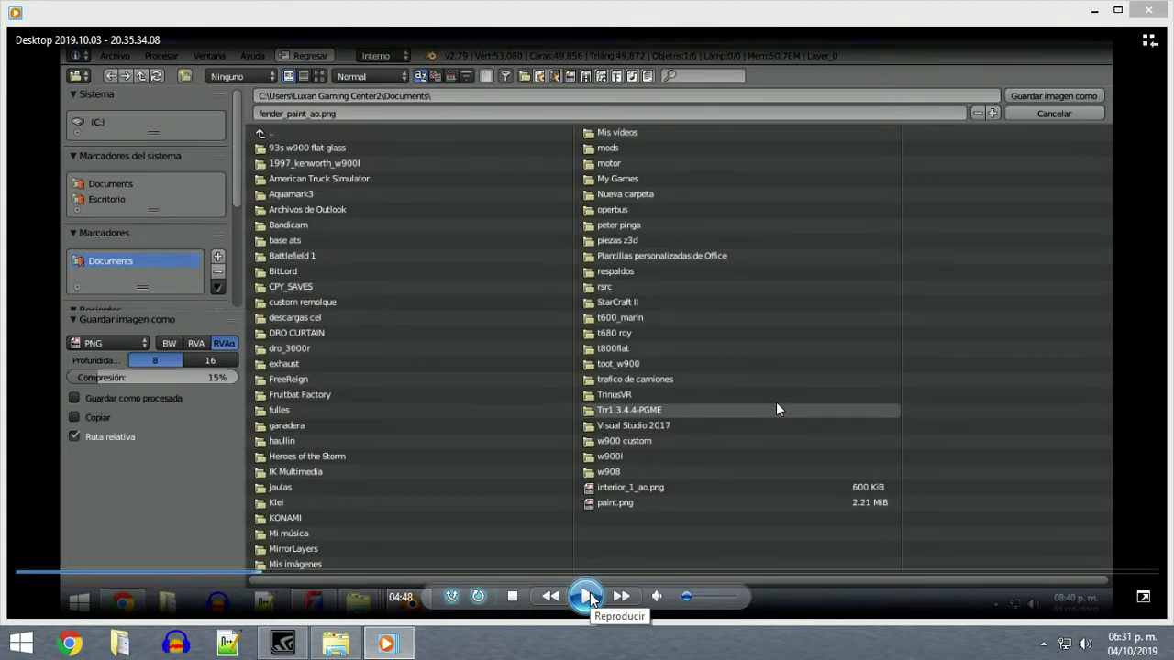
{"action": "left_click", "coordinate": [256, 580]}
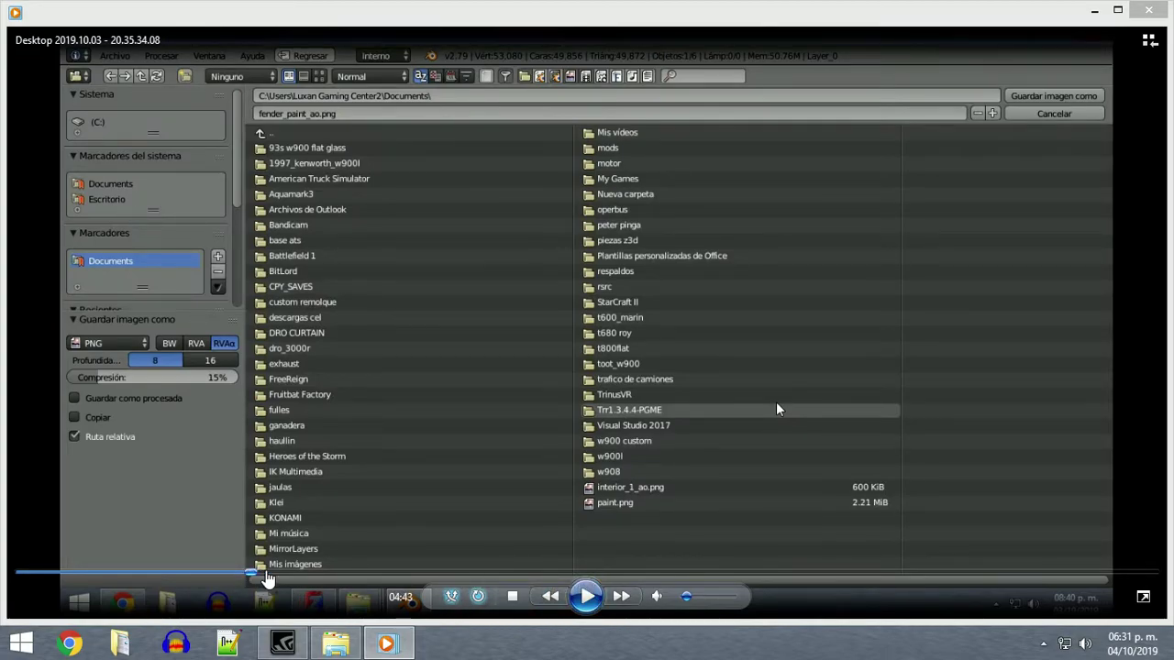
{"action": "left_click", "coordinate": [588, 597]}
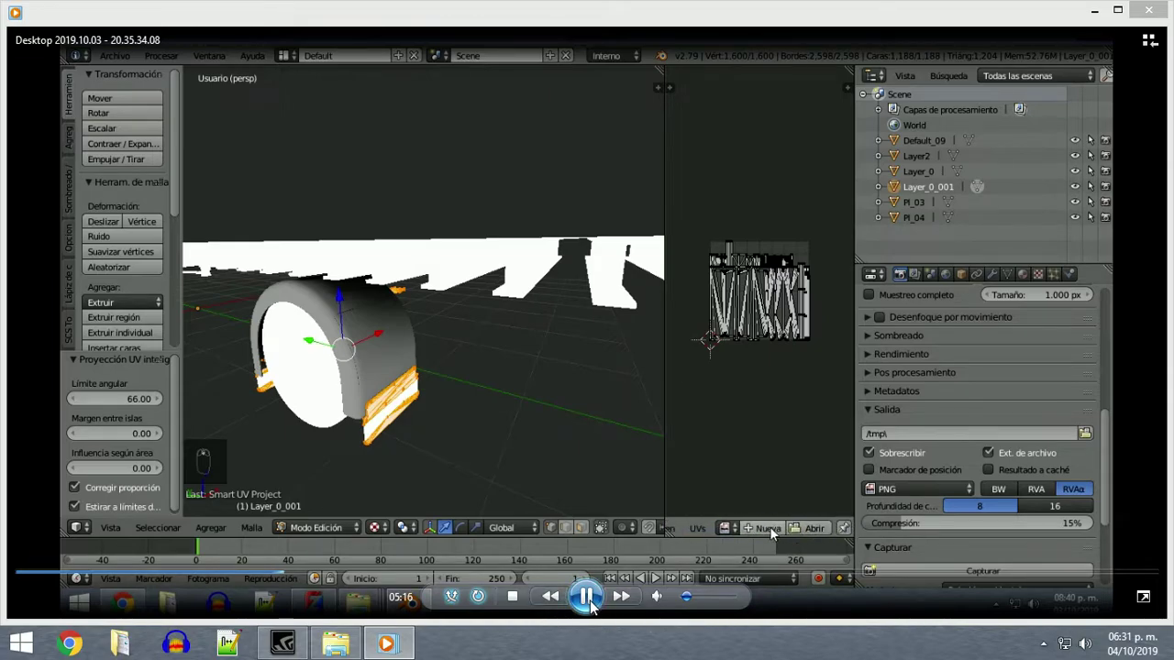
Play the part on Layer_0_001's new image and ambient occlusion bake, pausing at 5:16 and 6:12 to examine the image settings and baked fender.
{"action": "left_click", "coordinate": [587, 597]}
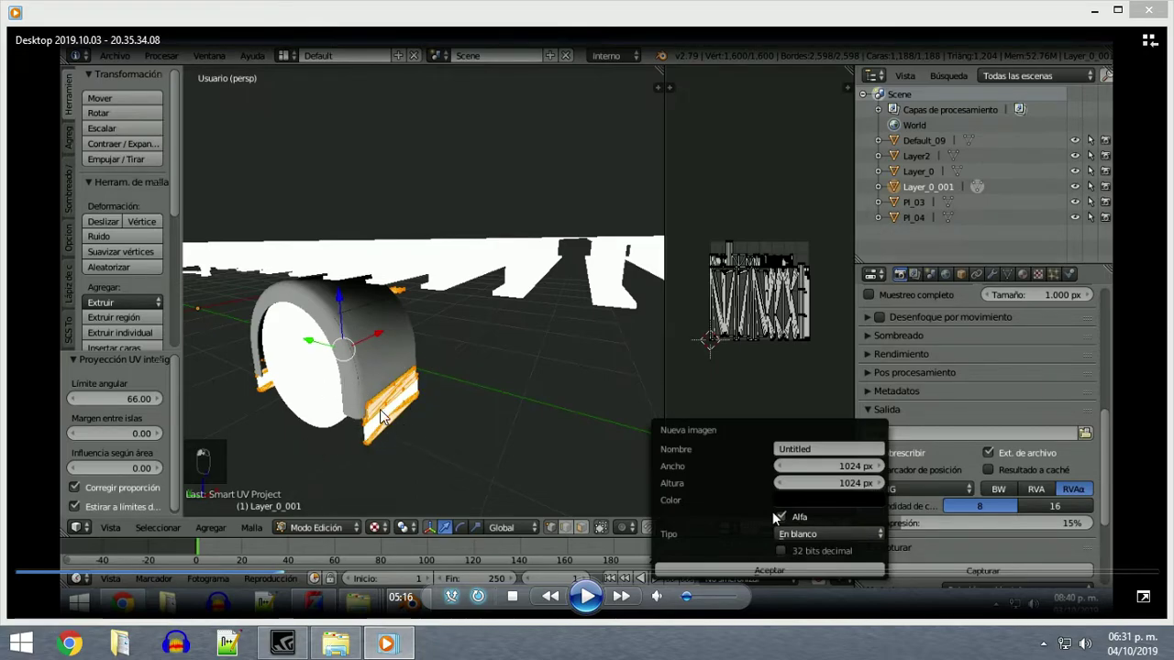
{"action": "left_click", "coordinate": [587, 598]}
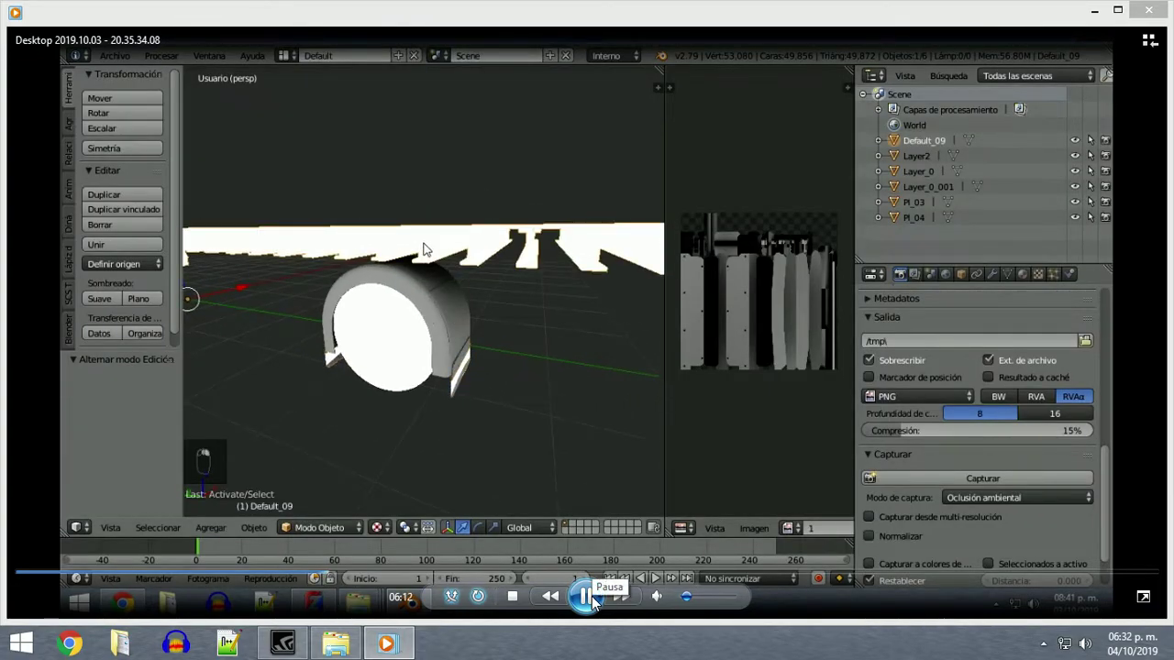
{"action": "left_click", "coordinate": [587, 596]}
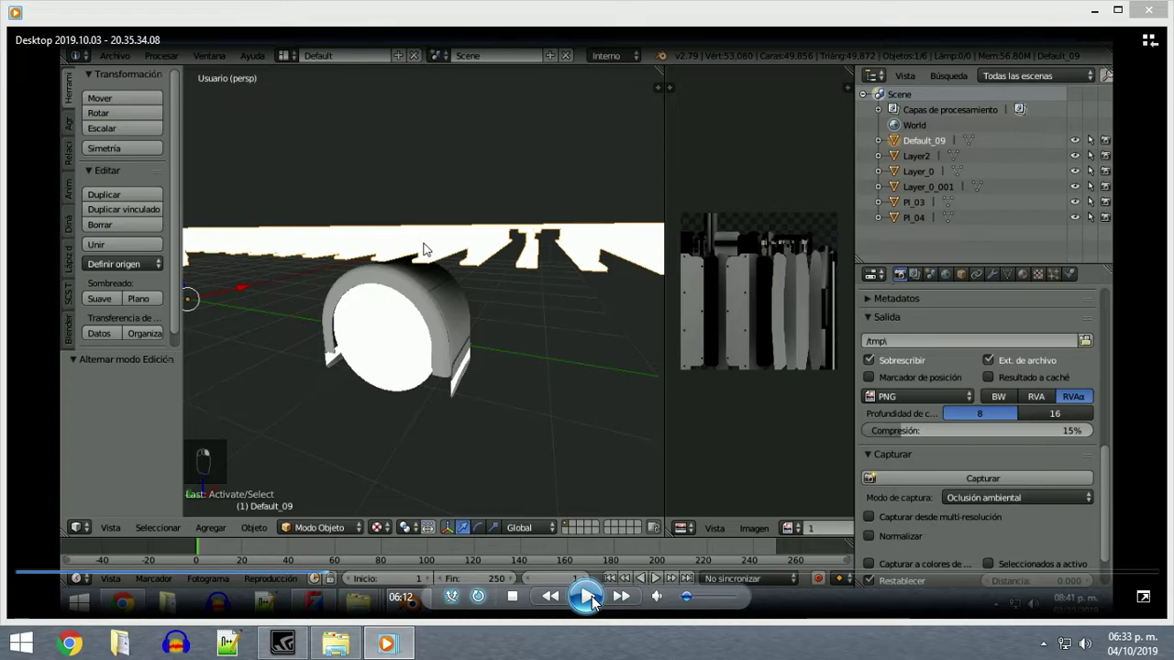
{"action": "left_click", "coordinate": [591, 600]}
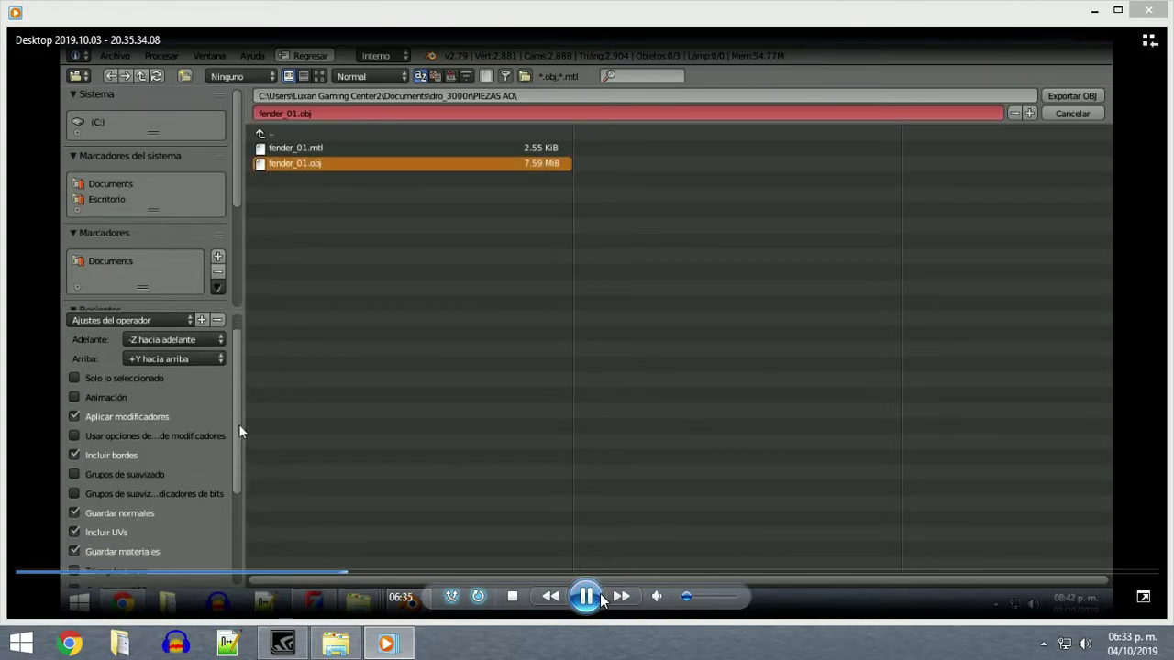
Examine the fender_01.obj export options at 6:36 and ZModeler's save scene dialog at 6:45, resuming playback after each pause.
{"action": "left_click", "coordinate": [590, 596]}
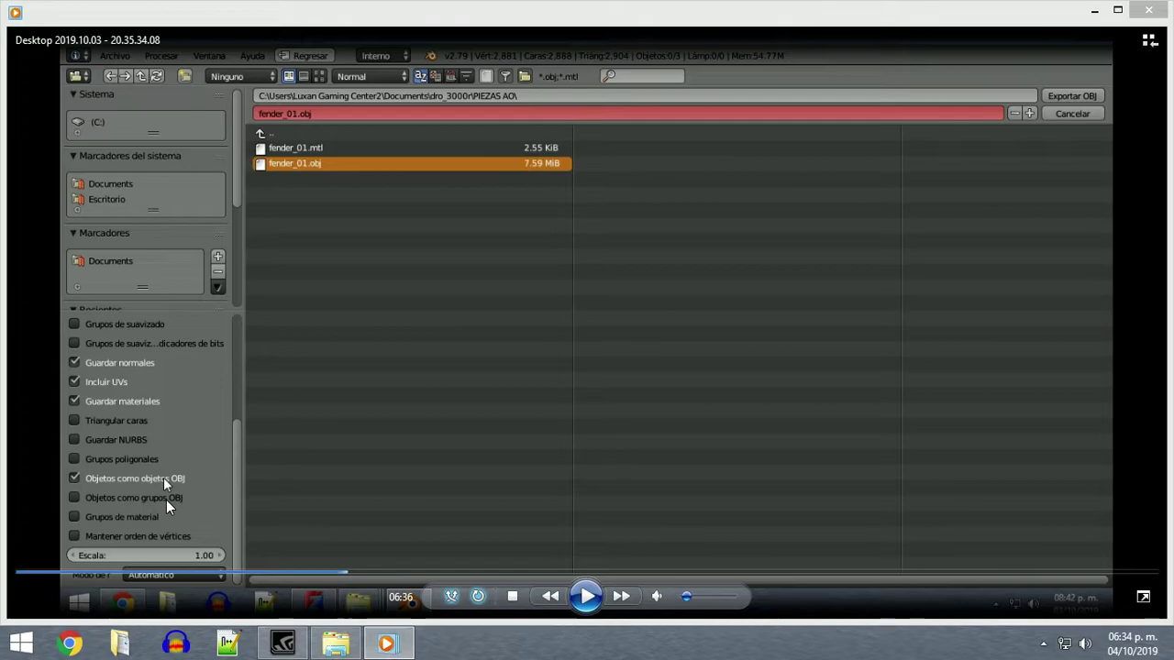
{"action": "left_click", "coordinate": [598, 602]}
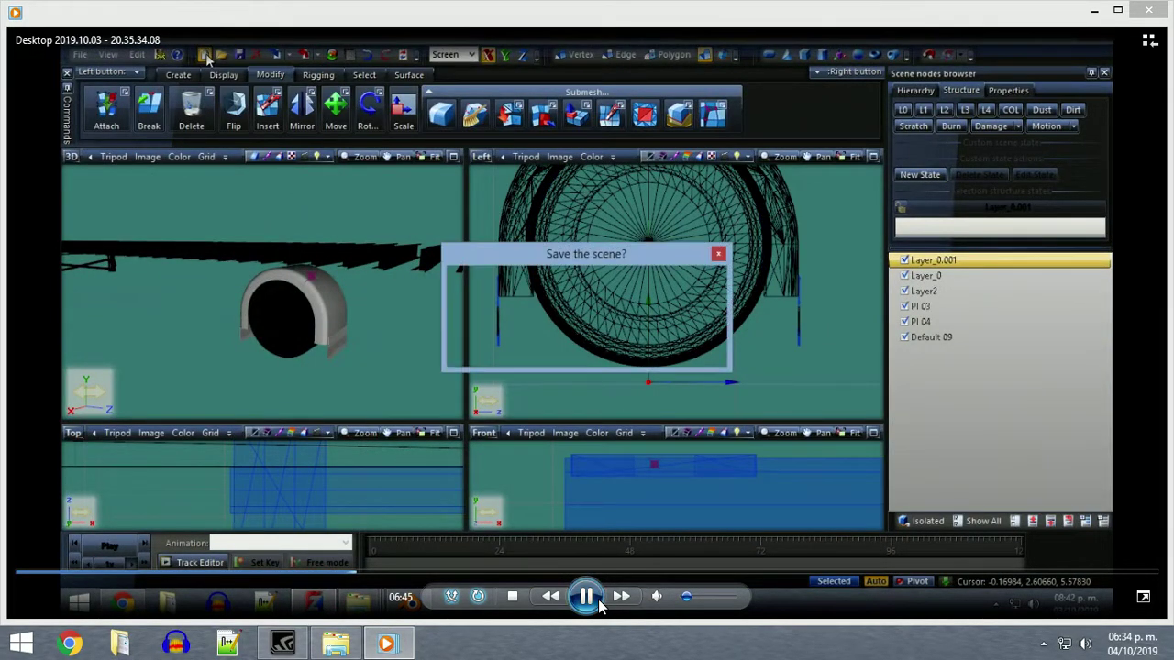
{"action": "left_click", "coordinate": [591, 598]}
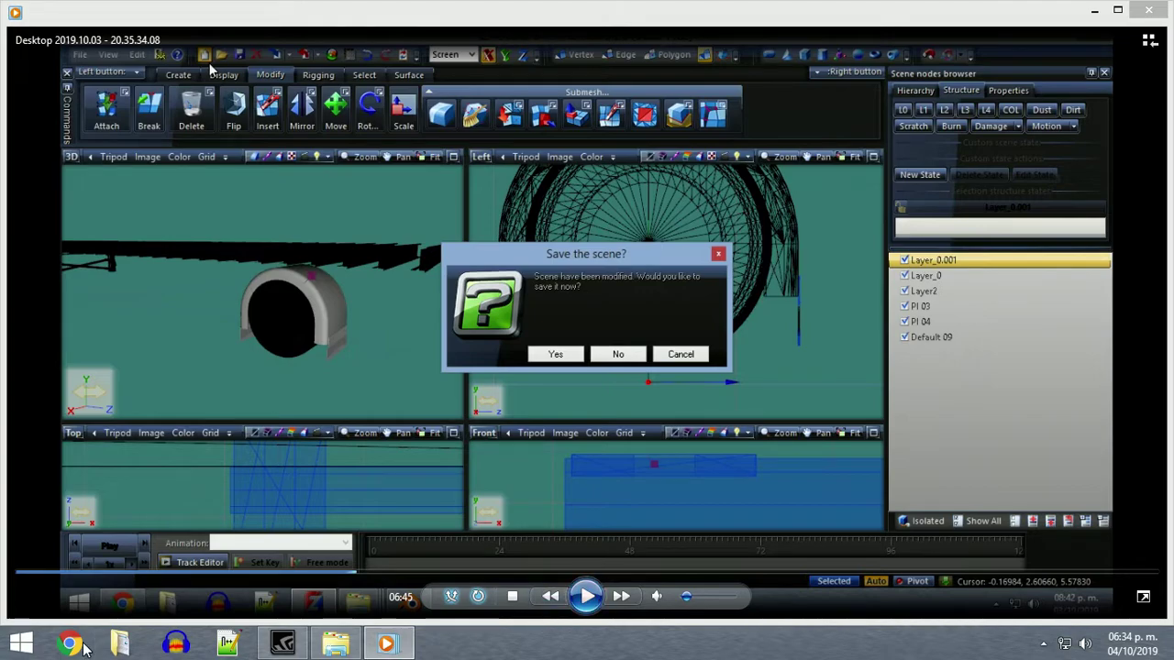
{"action": "left_click", "coordinate": [581, 596]}
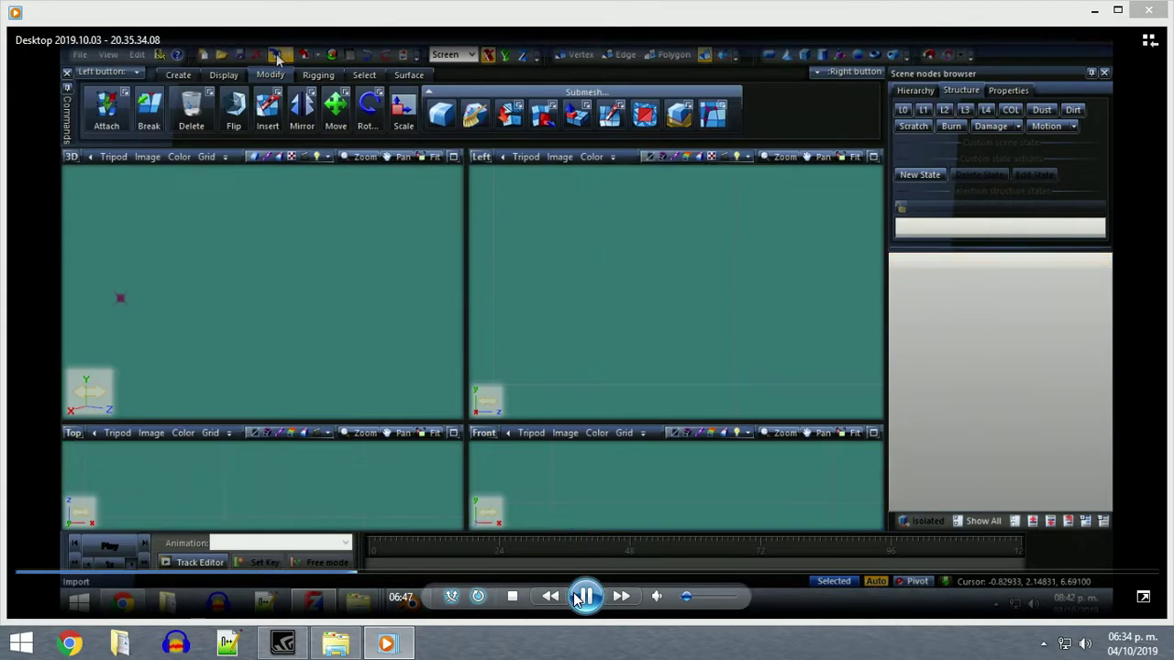
Play the part on importing the fender into ZModeler, pausing at 6:48 and 7:05 to examine the import dialog and fender parts.
{"action": "left_click", "coordinate": [582, 596]}
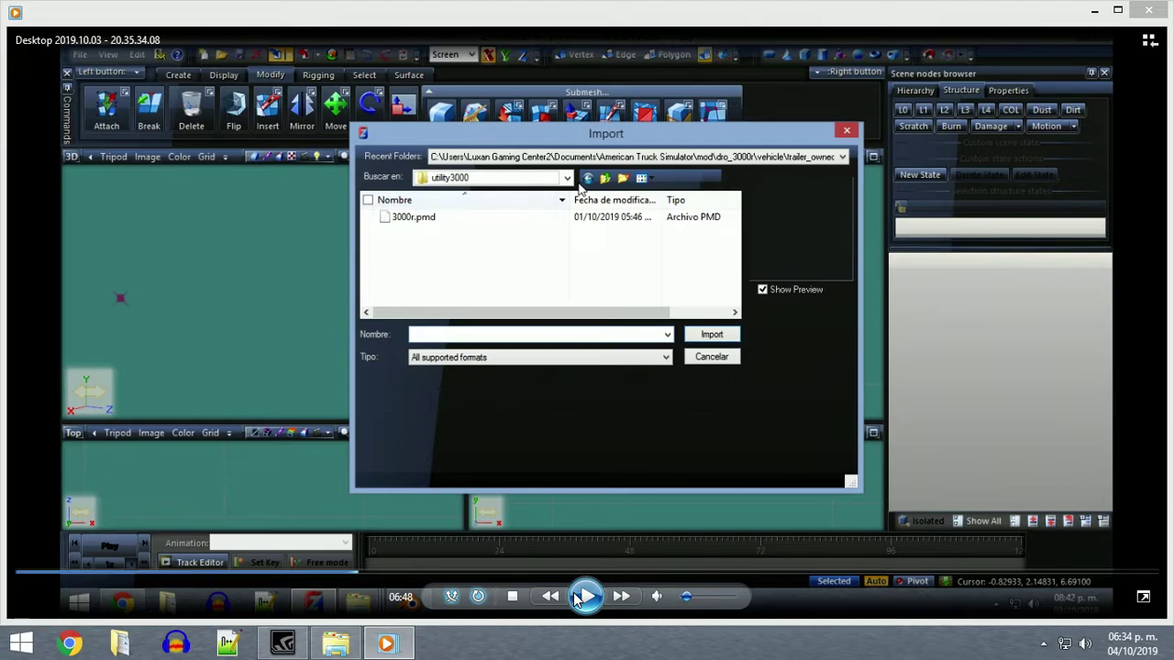
{"action": "left_click", "coordinate": [583, 597]}
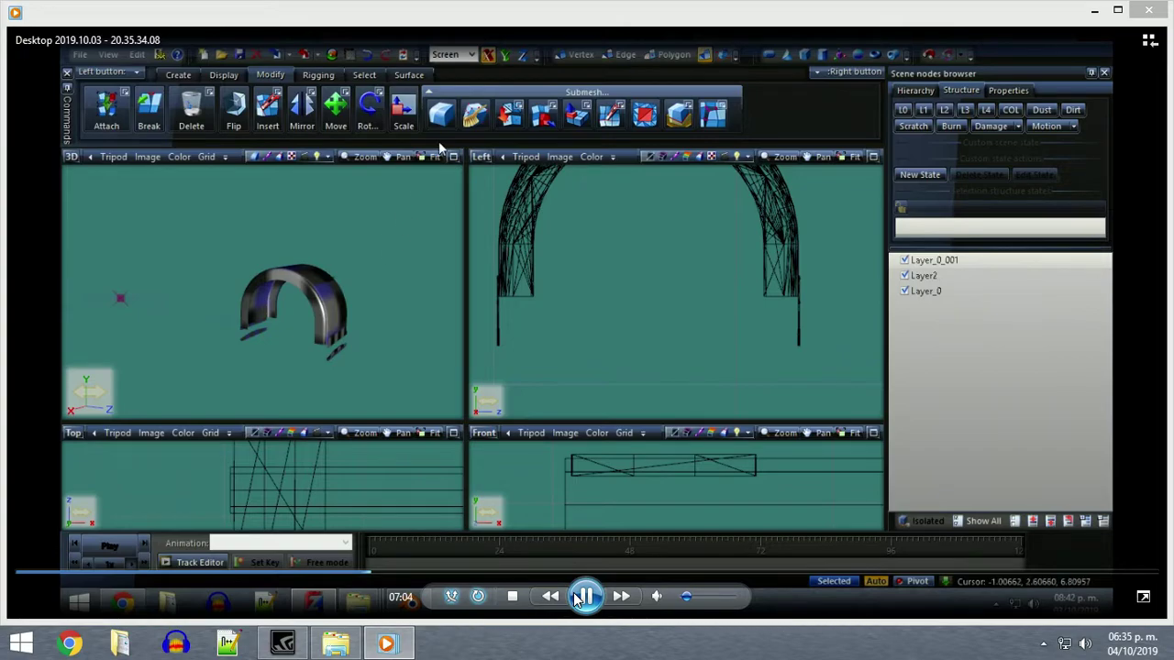
{"action": "left_click", "coordinate": [584, 597]}
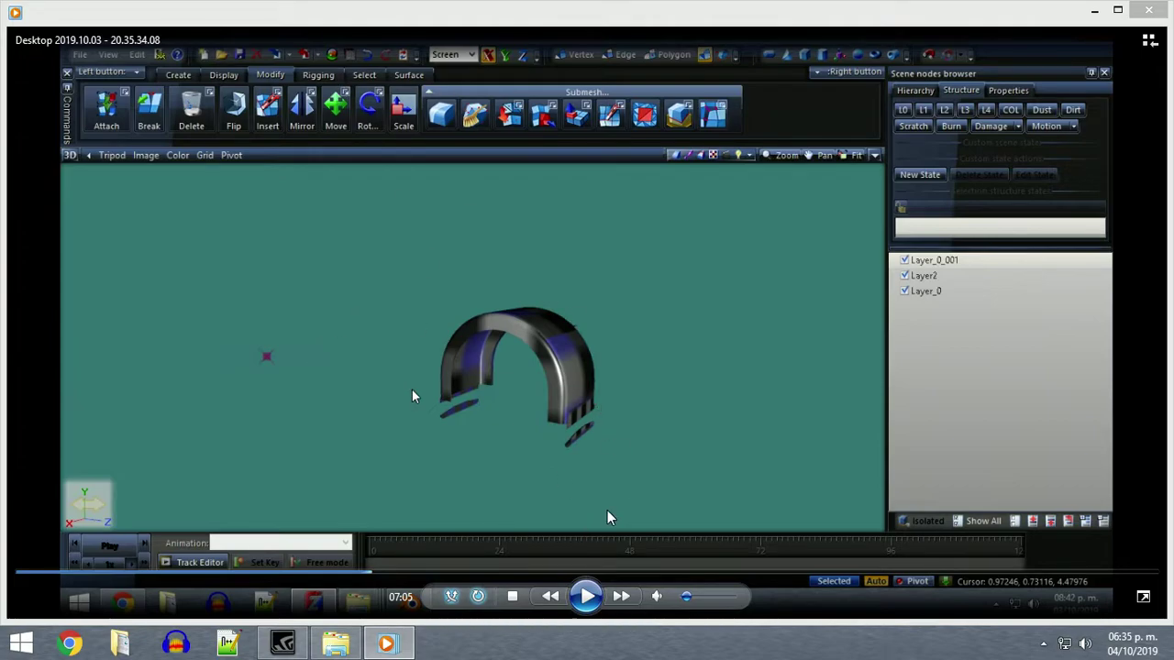
{"action": "left_click", "coordinate": [585, 596]}
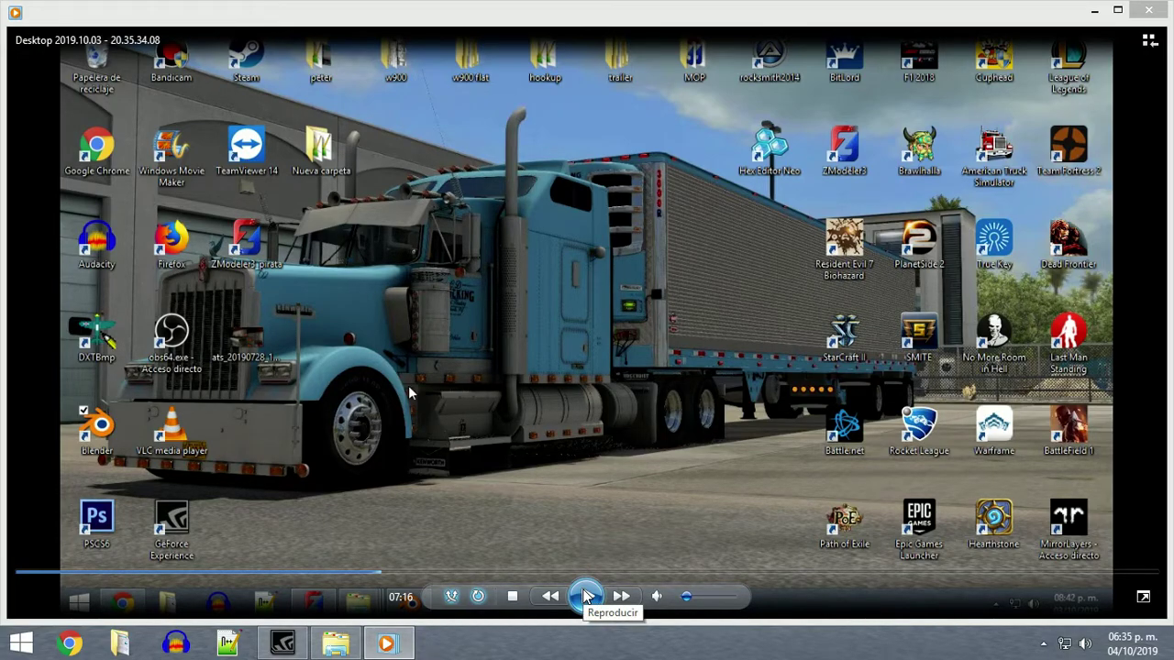
Play the recording from 7:16 to the ZModeler materials browser, pausing at 8:41 to examine the material list, and resume playback.
{"action": "left_click", "coordinate": [587, 596]}
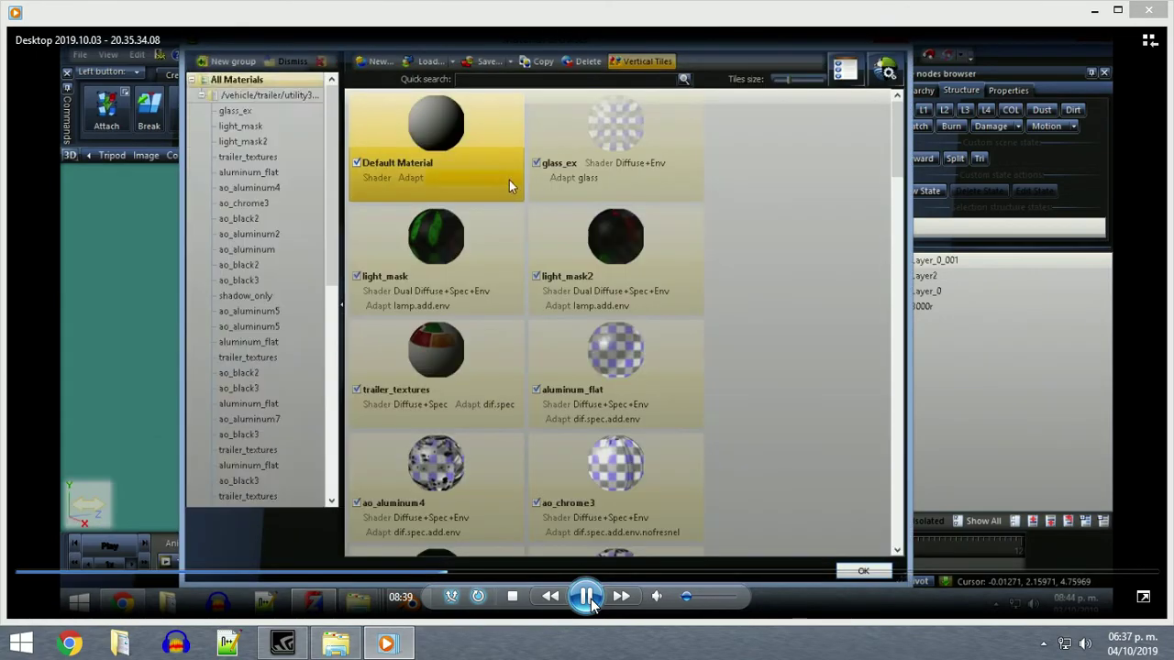
{"action": "left_click", "coordinate": [590, 599]}
{"action": "left_click", "coordinate": [587, 597]}
{"action": "left_click", "coordinate": [587, 597]}
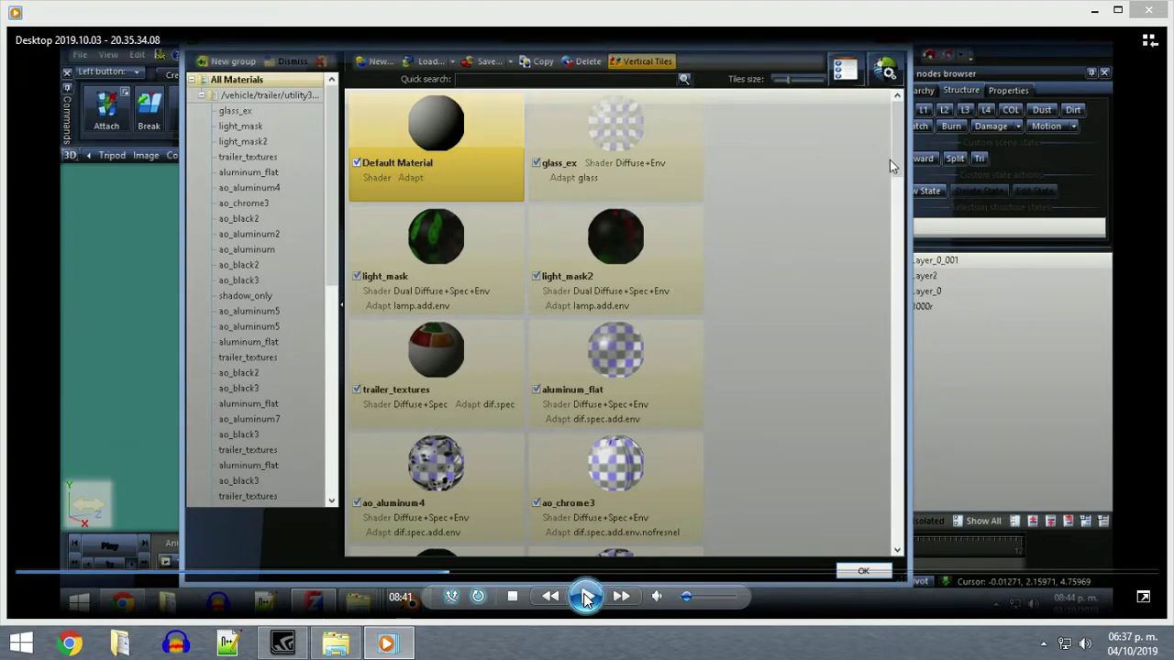
{"action": "left_click", "coordinate": [587, 597]}
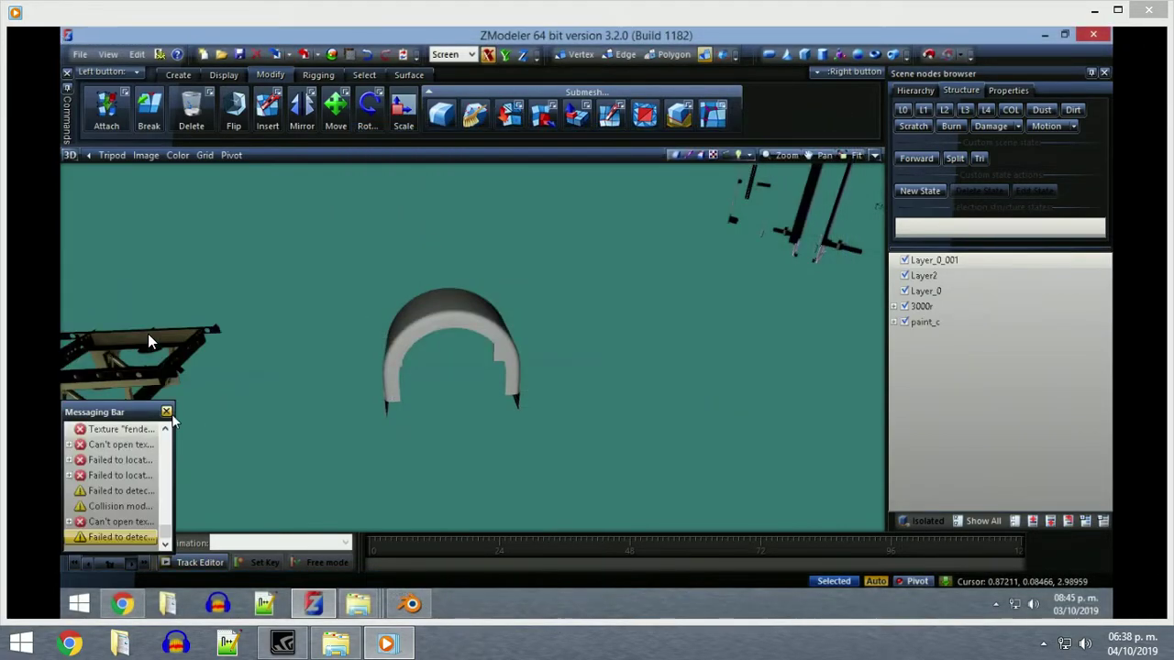
Pause the recording at 9:41 to examine the fender beside the trailer chassis, and resume playback.
{"action": "mouse_move", "coordinate": [510, 418]}
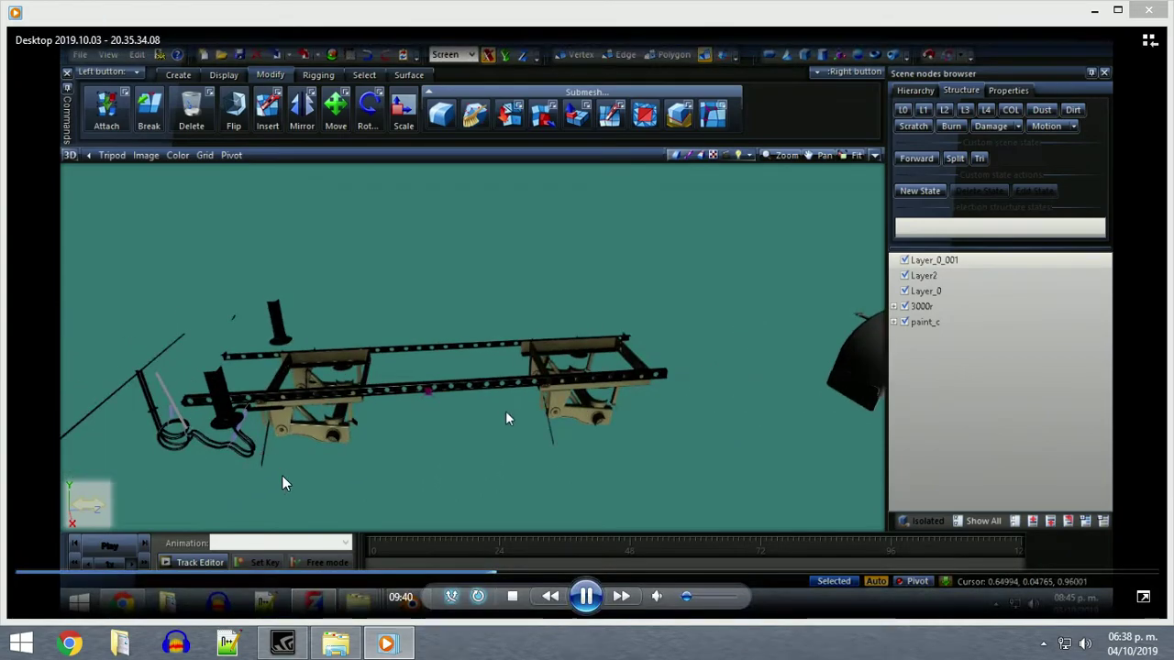
{"action": "left_click", "coordinate": [437, 193]}
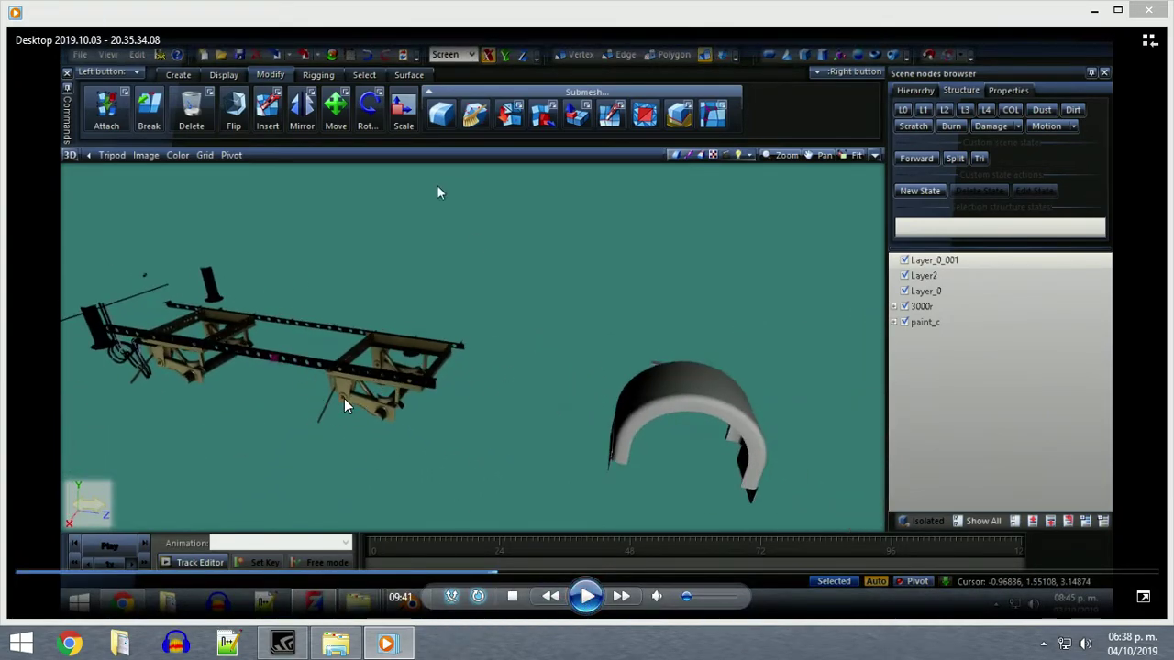
{"action": "left_click", "coordinate": [585, 596]}
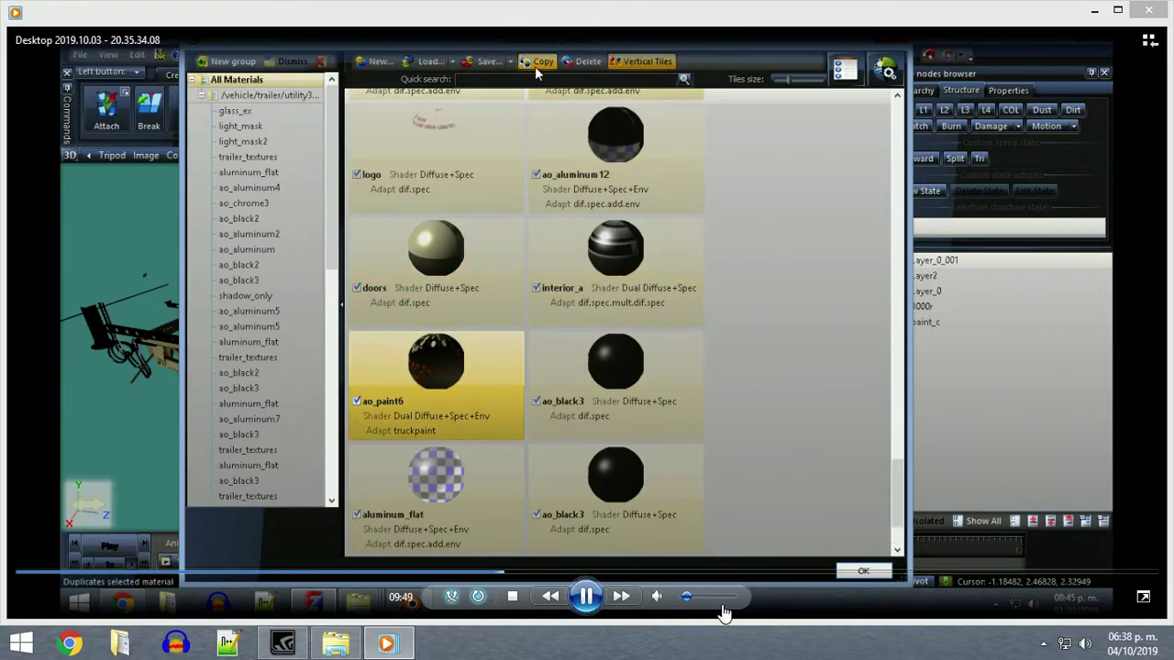
Play the part on duplicating the ao_paint6 material, pausing at 9:50 and 9:54 to examine the copy and its paint_ao6.dds texture.
{"action": "left_click", "coordinate": [587, 597]}
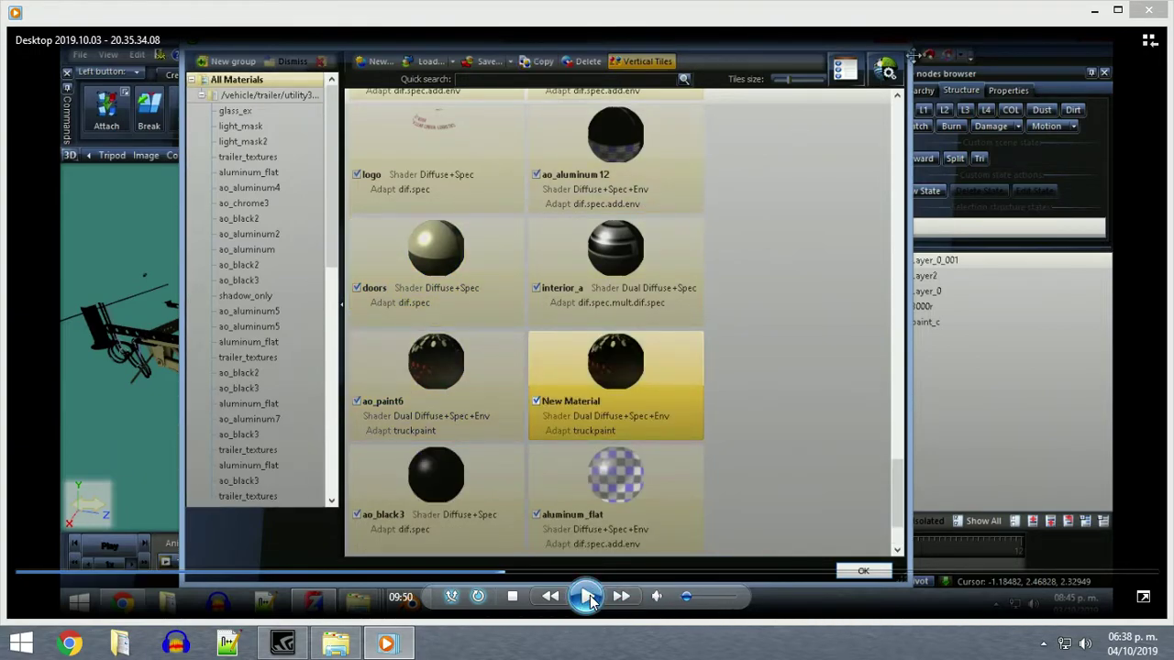
{"action": "left_click", "coordinate": [588, 597]}
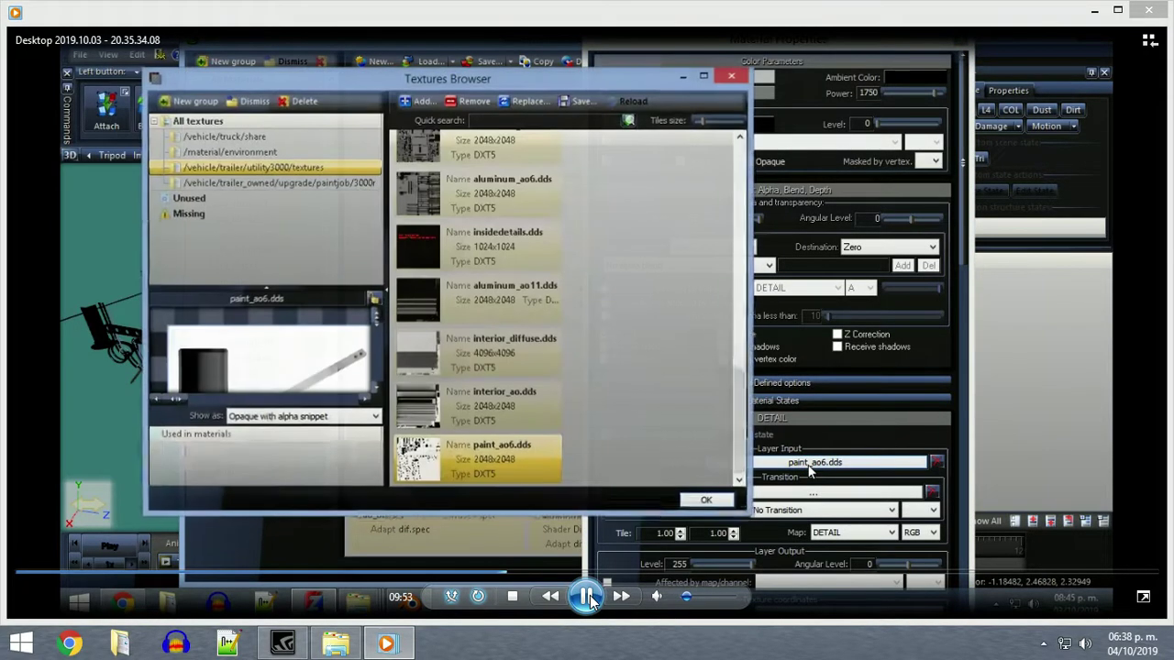
{"action": "left_click", "coordinate": [589, 599]}
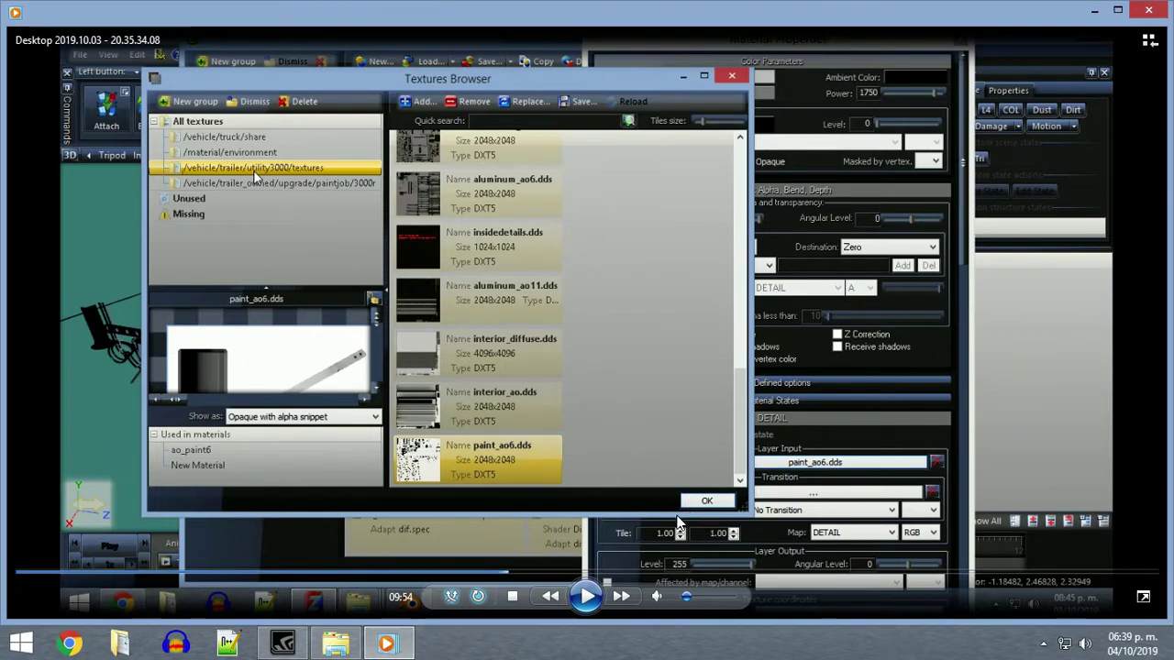
{"action": "left_click", "coordinate": [586, 598]}
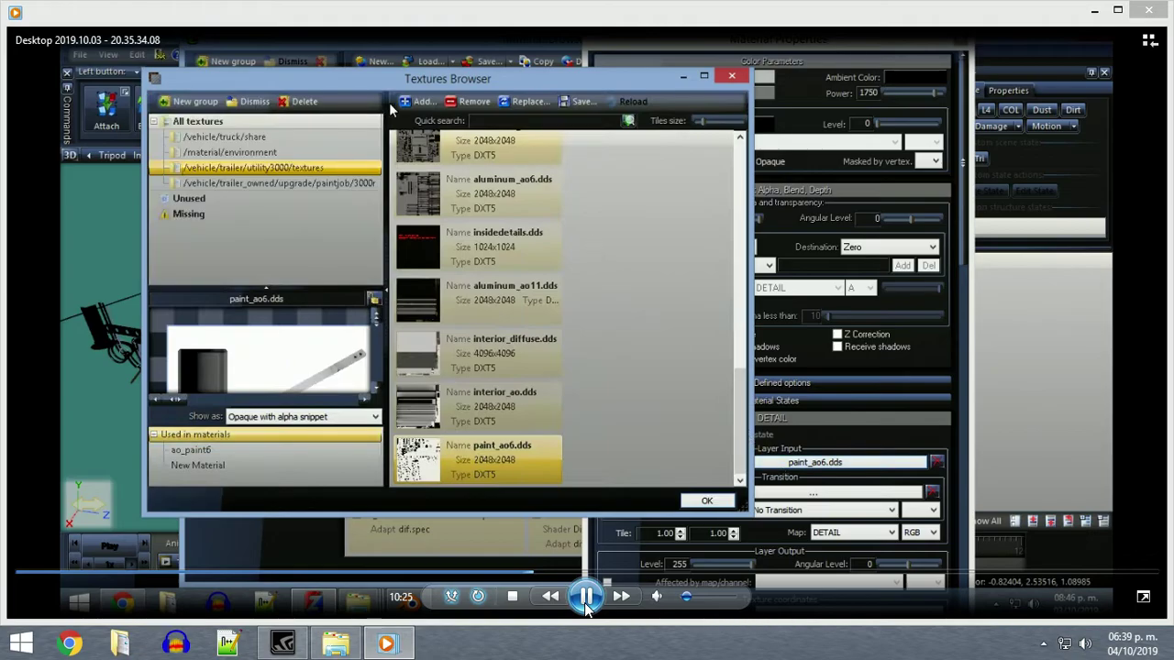
Play the part on adding the fender_paint_ao.dds texture, pausing at 10:27 and 10:43 to examine the file selection.
{"action": "left_click", "coordinate": [592, 605]}
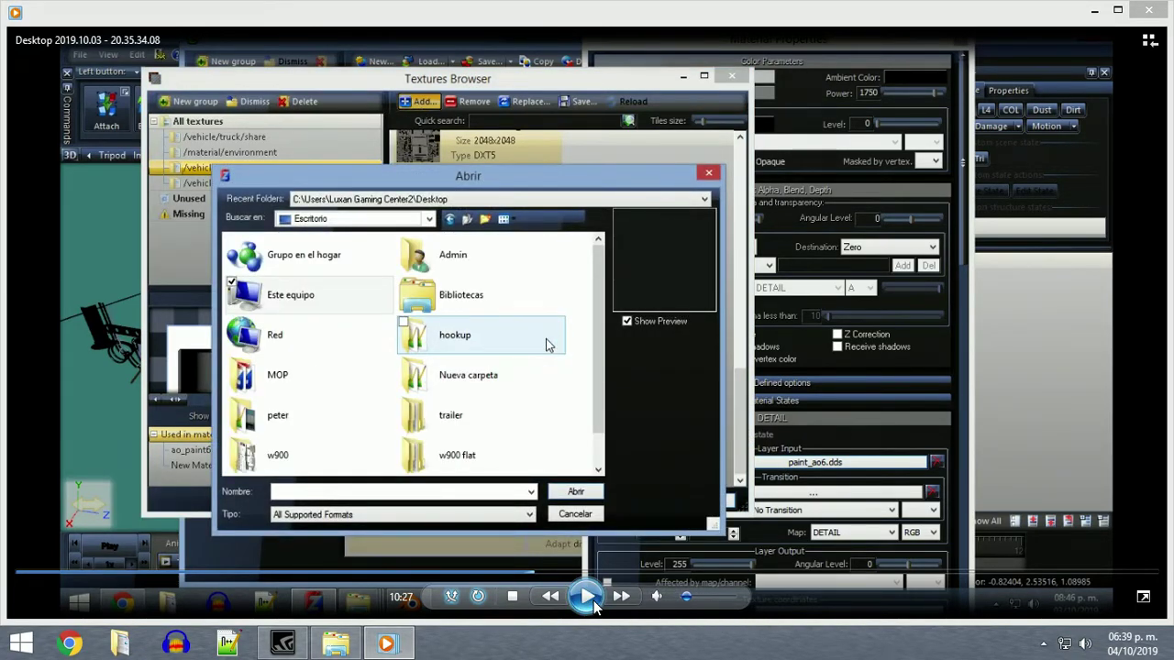
{"action": "left_click", "coordinate": [593, 601]}
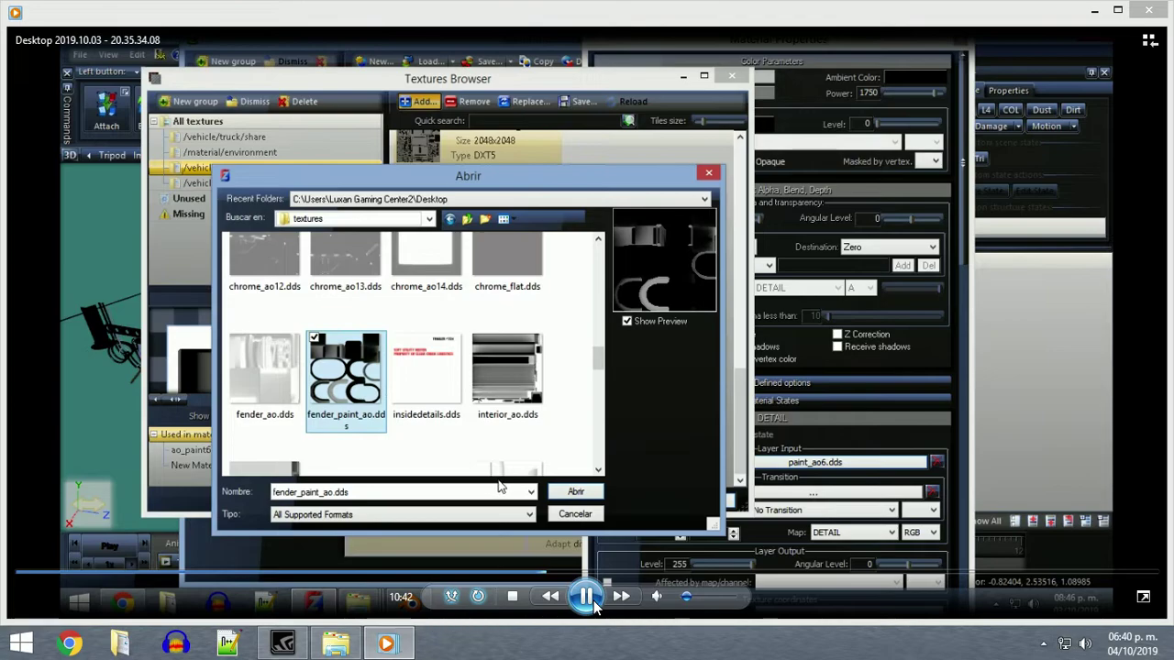
{"action": "left_click", "coordinate": [593, 606]}
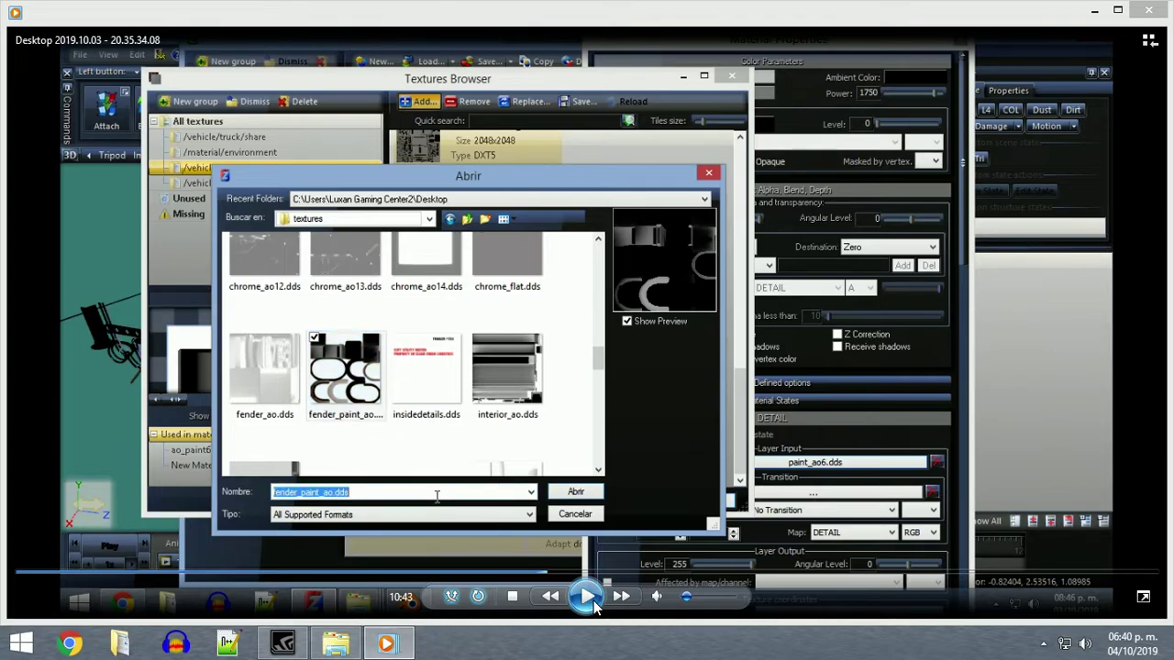
{"action": "left_click", "coordinate": [593, 603]}
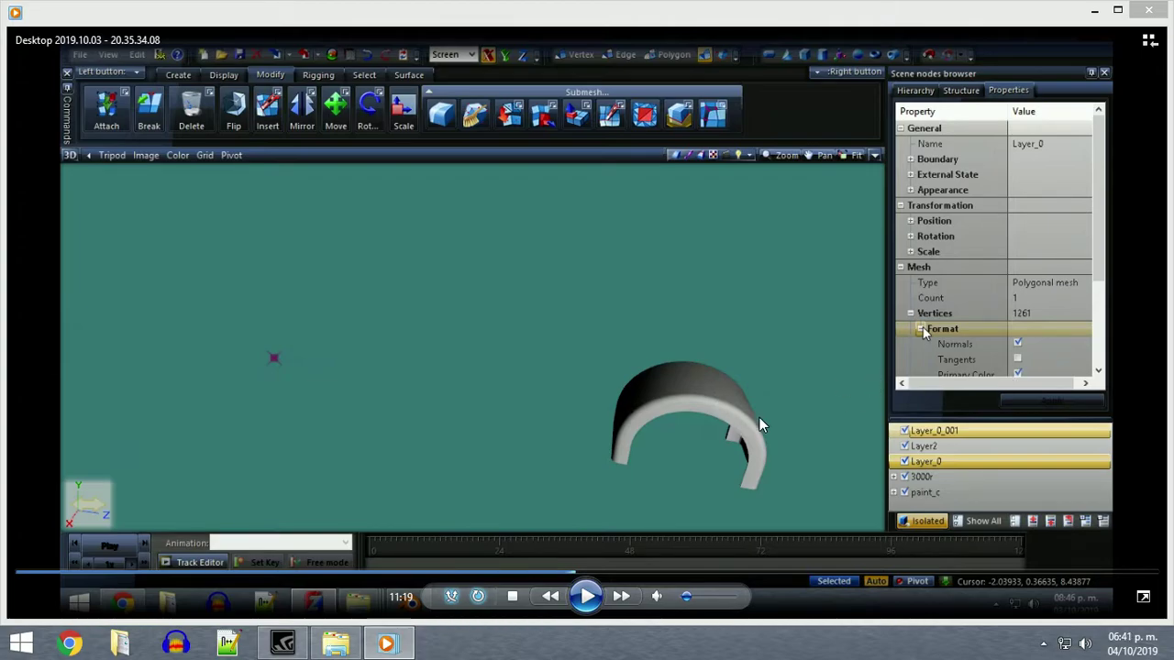
Play the part on assigning the fender_paint_ao material to the fender from 11:19, pausing at 11:28 to examine the painted fender.
{"action": "left_click", "coordinate": [587, 597]}
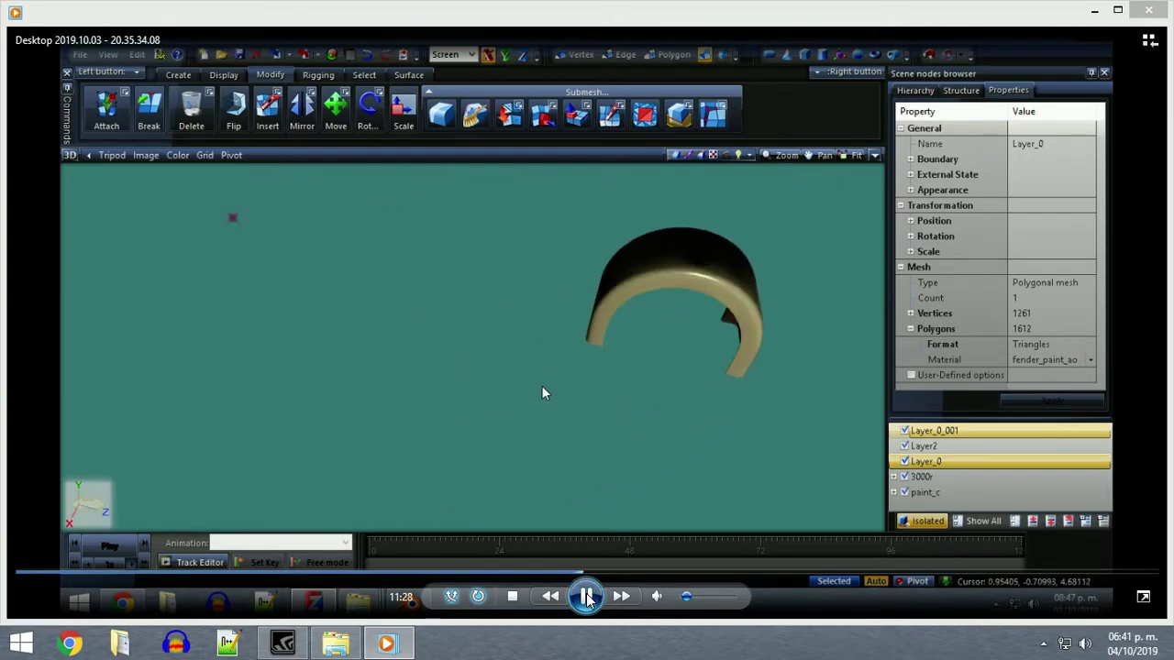
{"action": "left_click", "coordinate": [587, 598]}
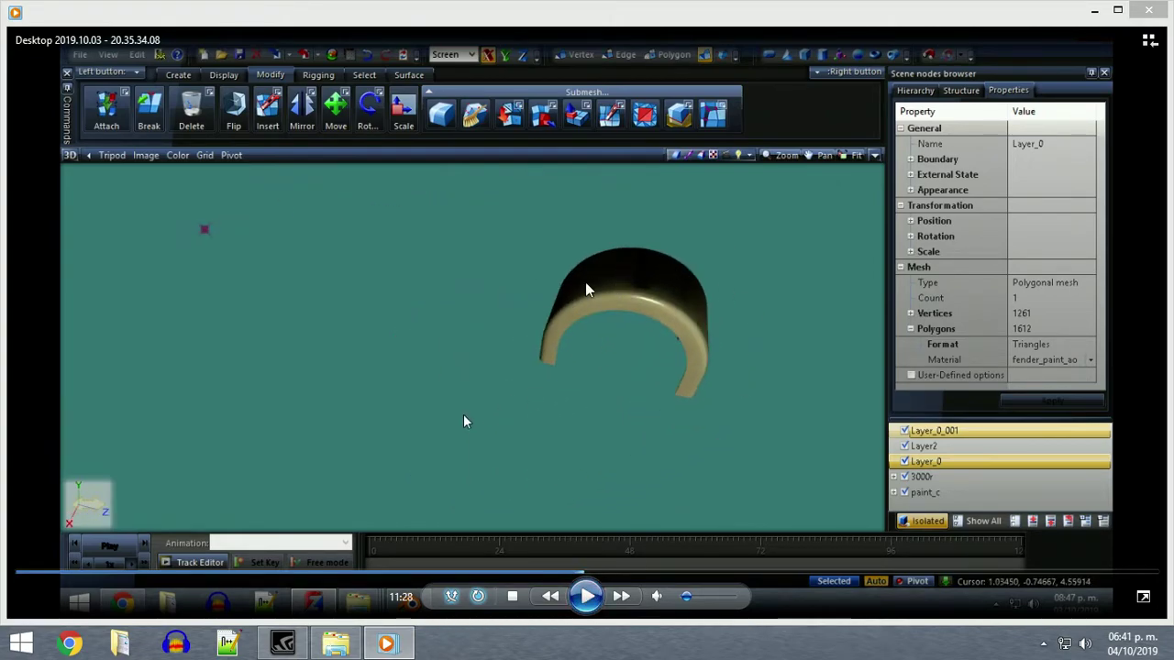
{"action": "left_click", "coordinate": [587, 598]}
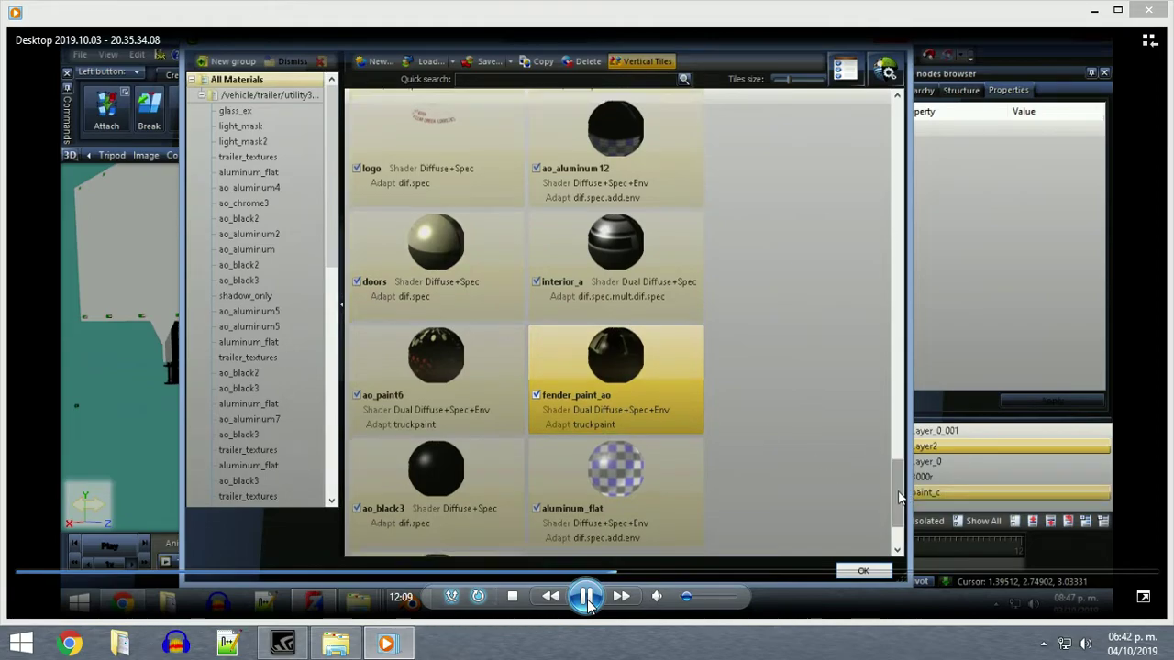
Play the part on duplicating ao_chrome4 and adding its fender texture, pausing at 12:10, 12:16 and 12:23 to examine the materials and texture folder.
{"action": "left_click", "coordinate": [587, 597]}
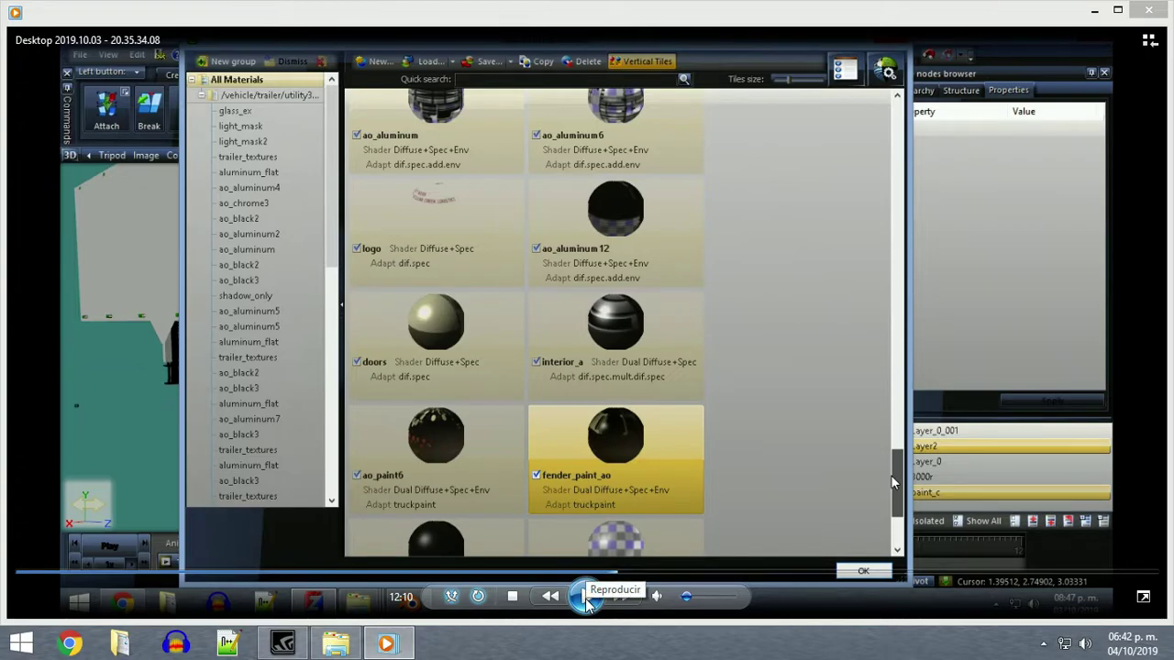
{"action": "left_click", "coordinate": [587, 597]}
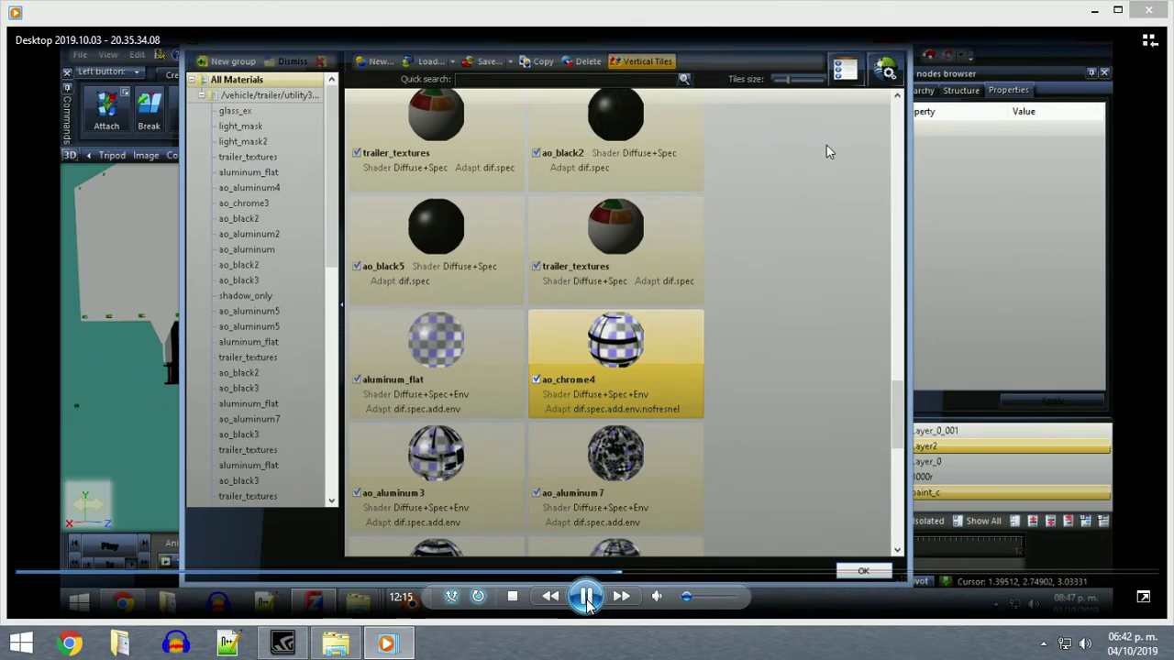
{"action": "left_click", "coordinate": [587, 597]}
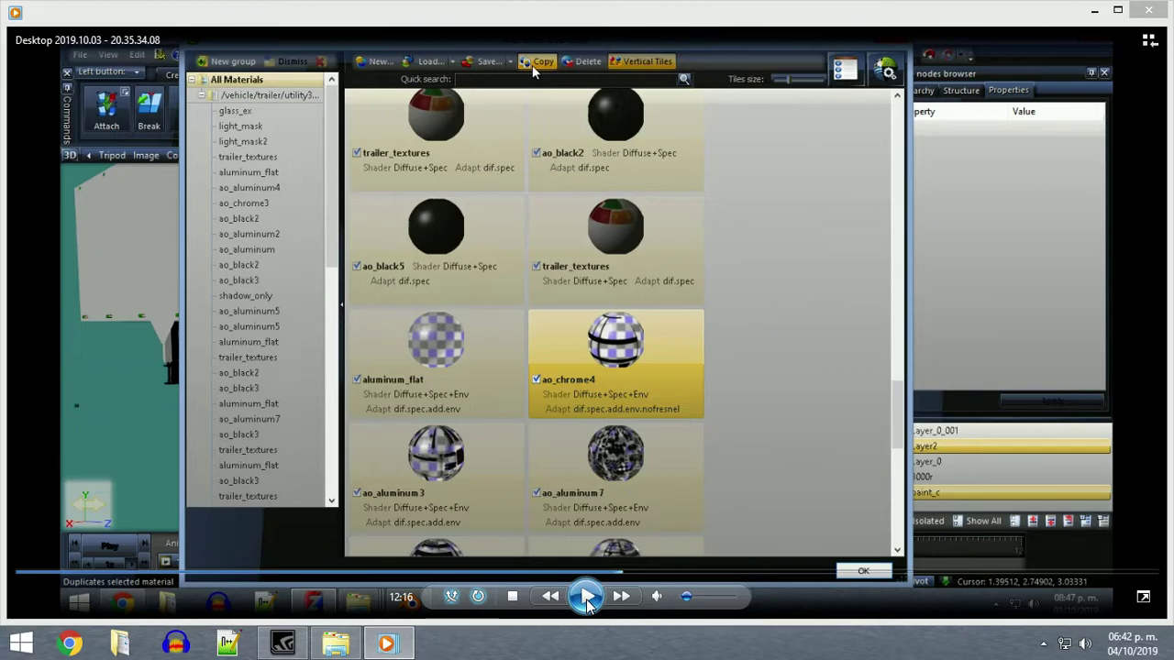
{"action": "left_click", "coordinate": [587, 597]}
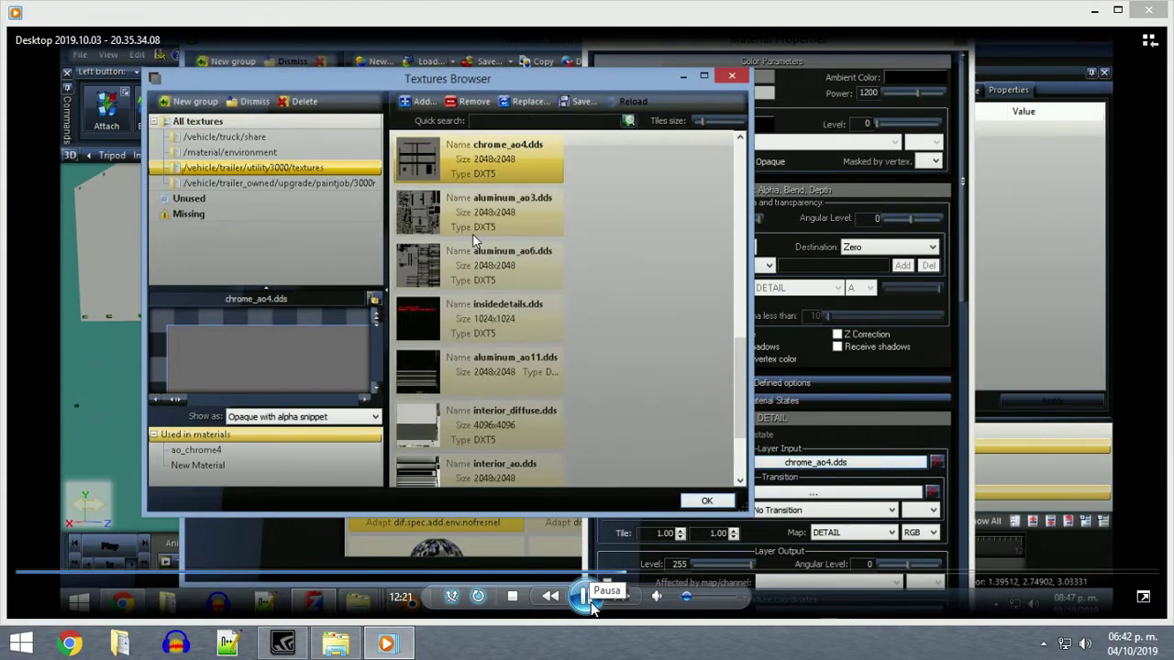
{"action": "left_click", "coordinate": [589, 601]}
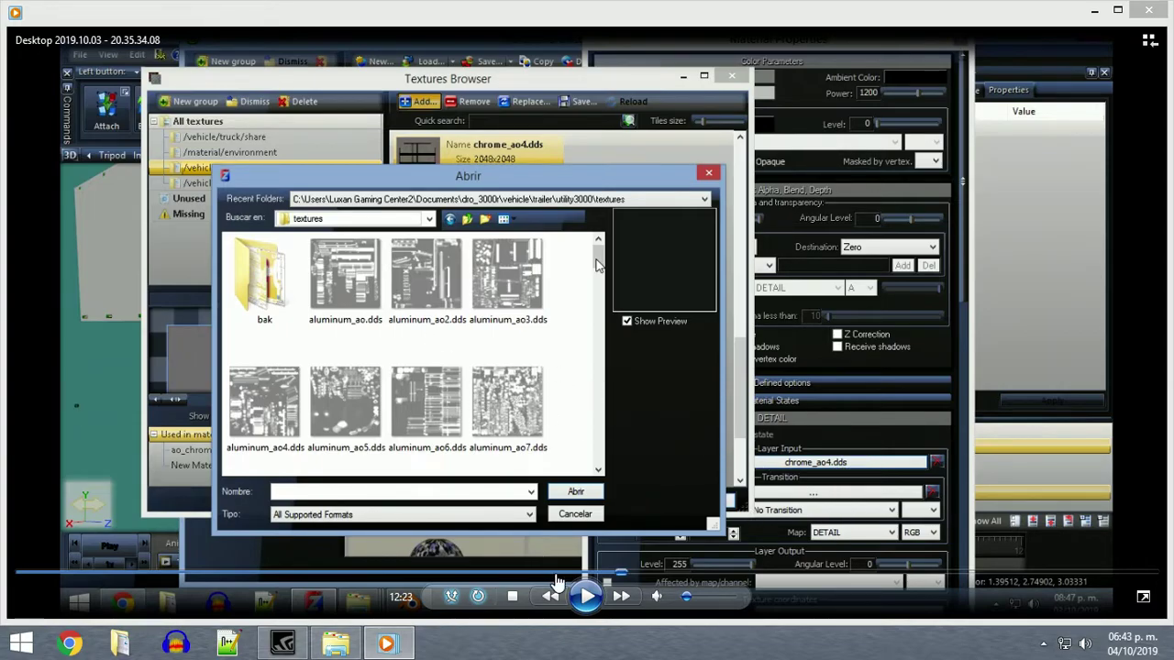
{"action": "left_click", "coordinate": [578, 602]}
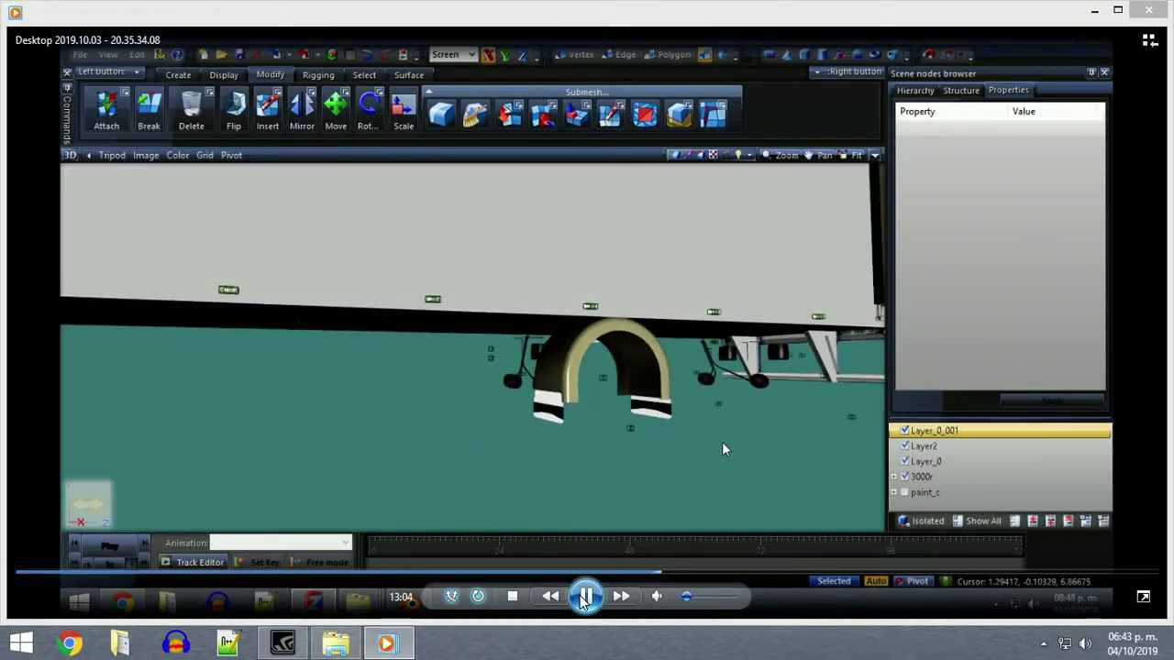
Play the part on copying and mirroring the finished fender, pausing at 13:05, 13:21 and 13:22 to examine the views.
{"action": "left_click", "coordinate": [585, 596]}
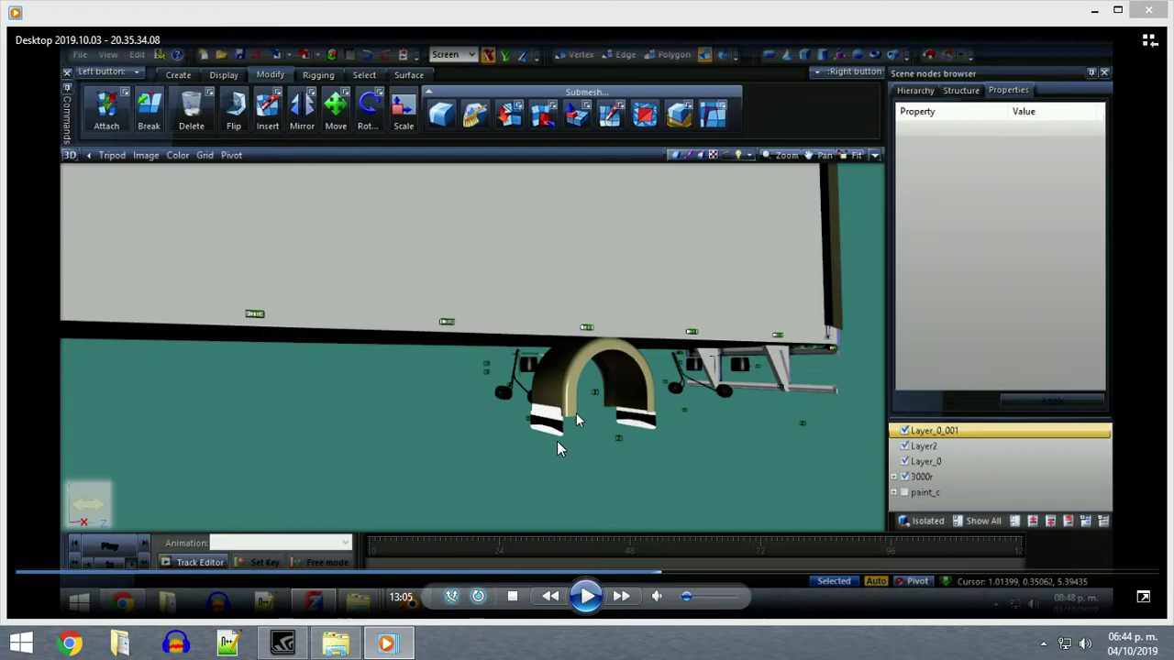
{"action": "left_click", "coordinate": [587, 596]}
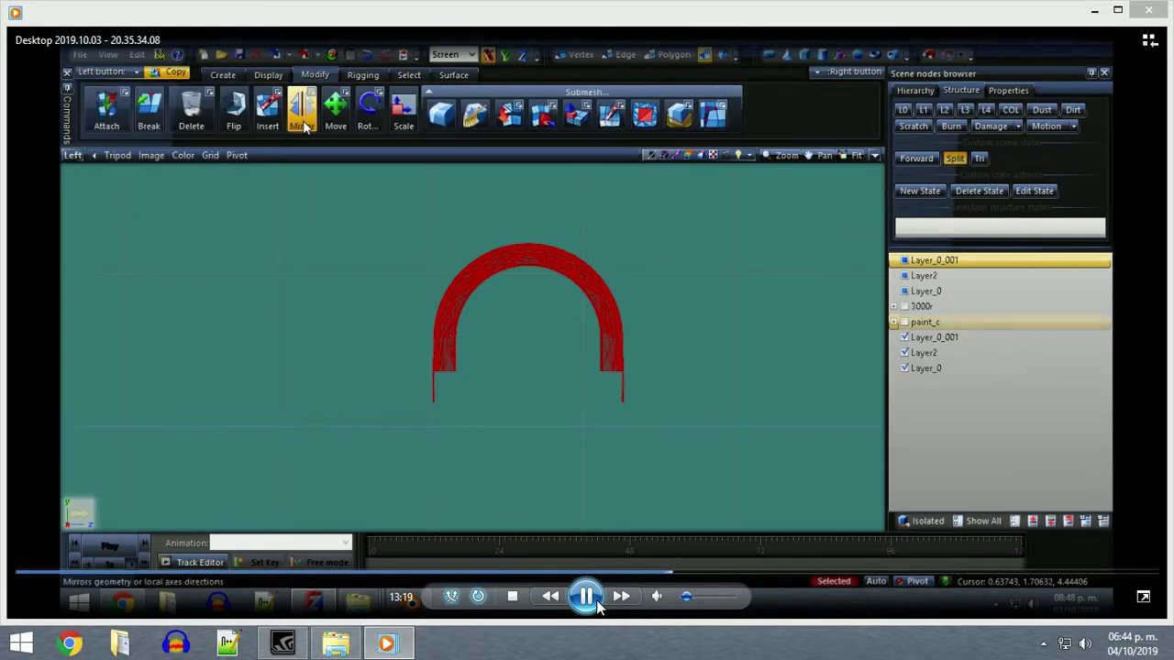
{"action": "left_click", "coordinate": [597, 599]}
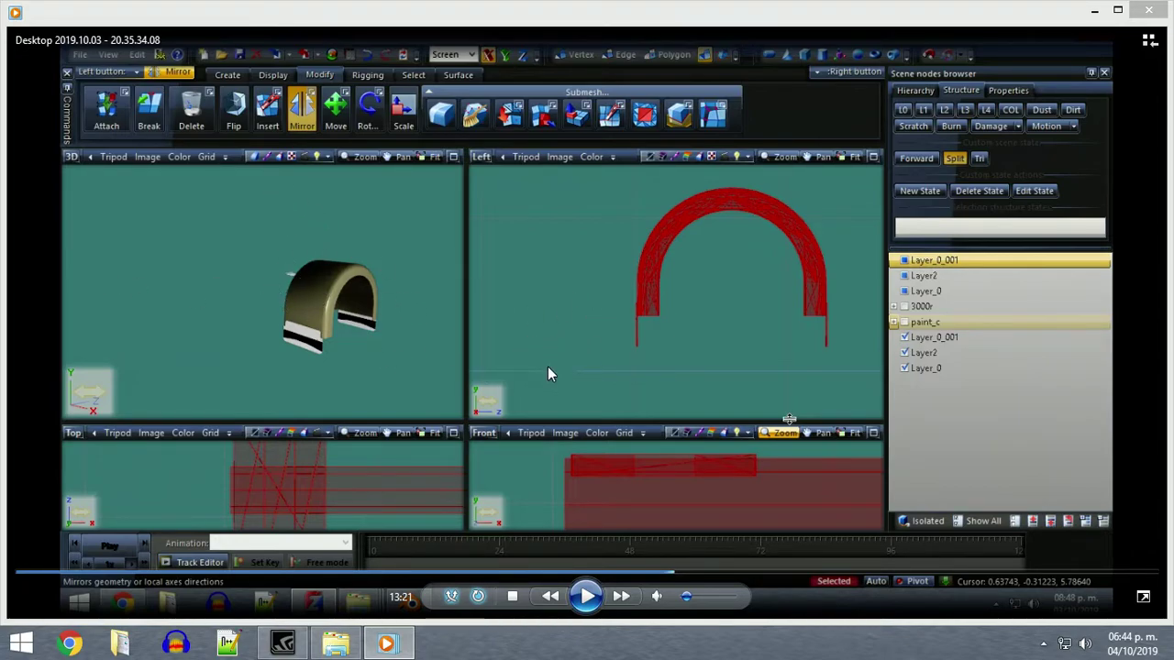
{"action": "left_click", "coordinate": [583, 598]}
{"action": "left_click", "coordinate": [585, 600]}
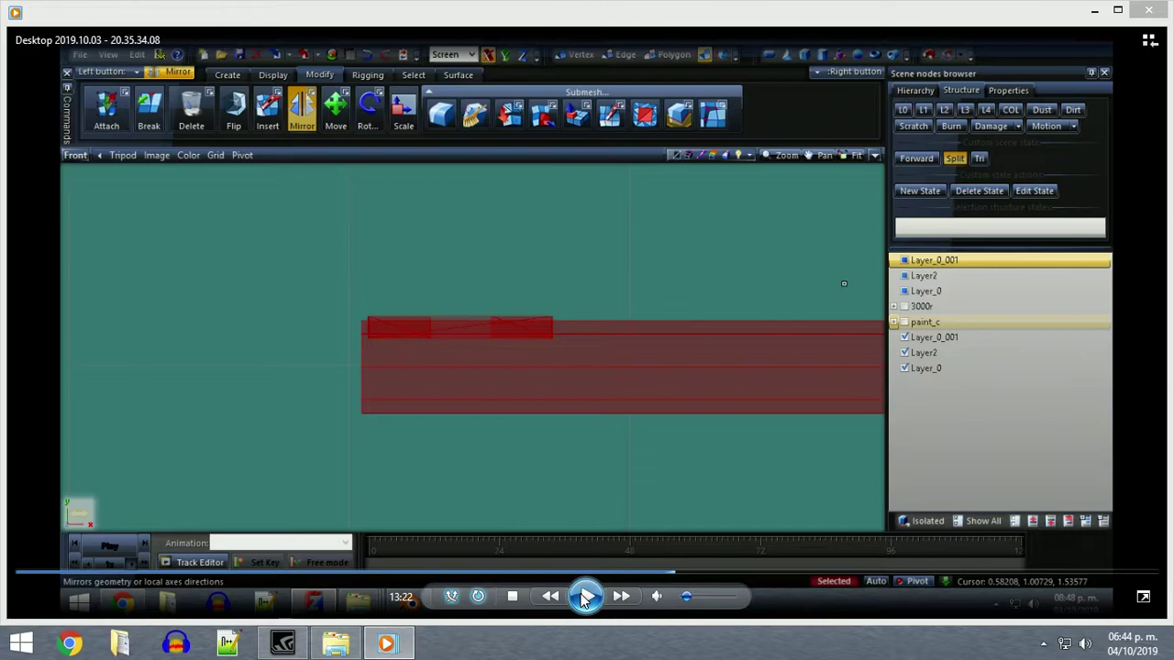
Play the part on saving the chrom_fender and fender_paint_ao materials, pausing at 14:11, 14:21 and 14:35 to examine the material save settings.
{"action": "left_click", "coordinate": [587, 597]}
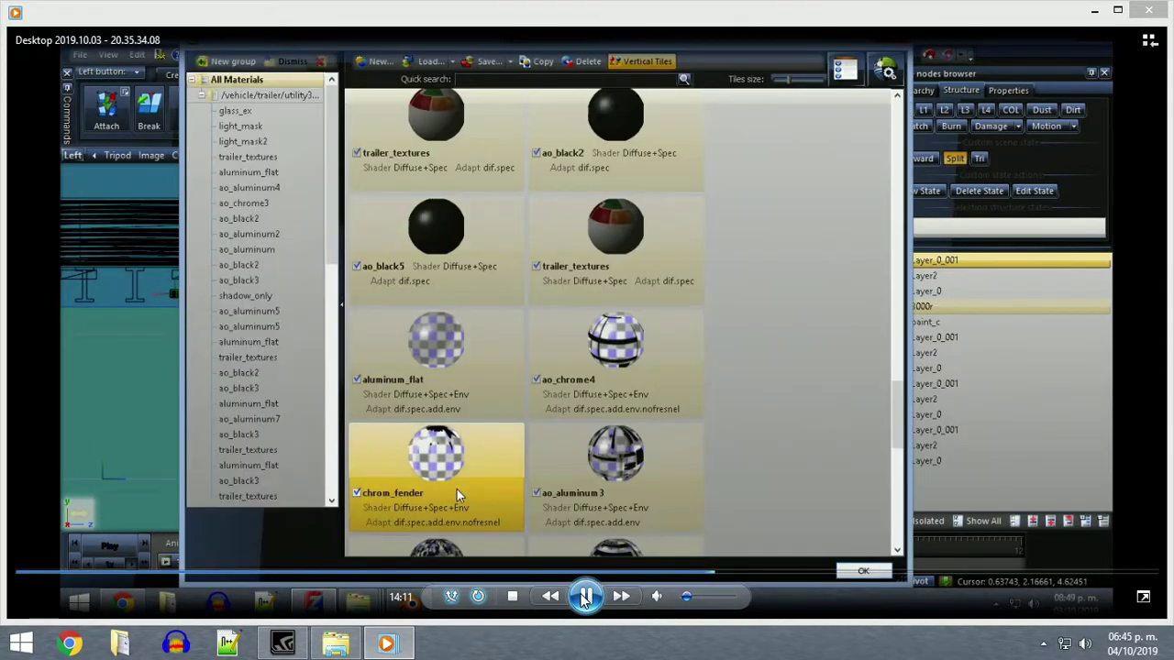
{"action": "left_click", "coordinate": [585, 597]}
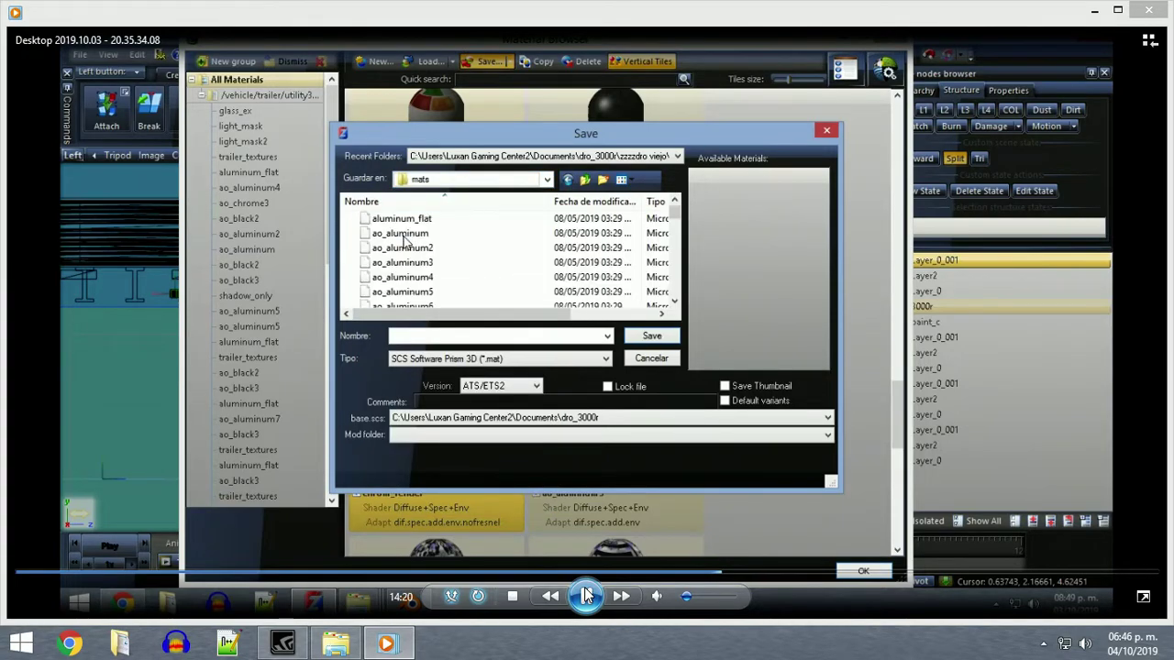
{"action": "left_click", "coordinate": [587, 597]}
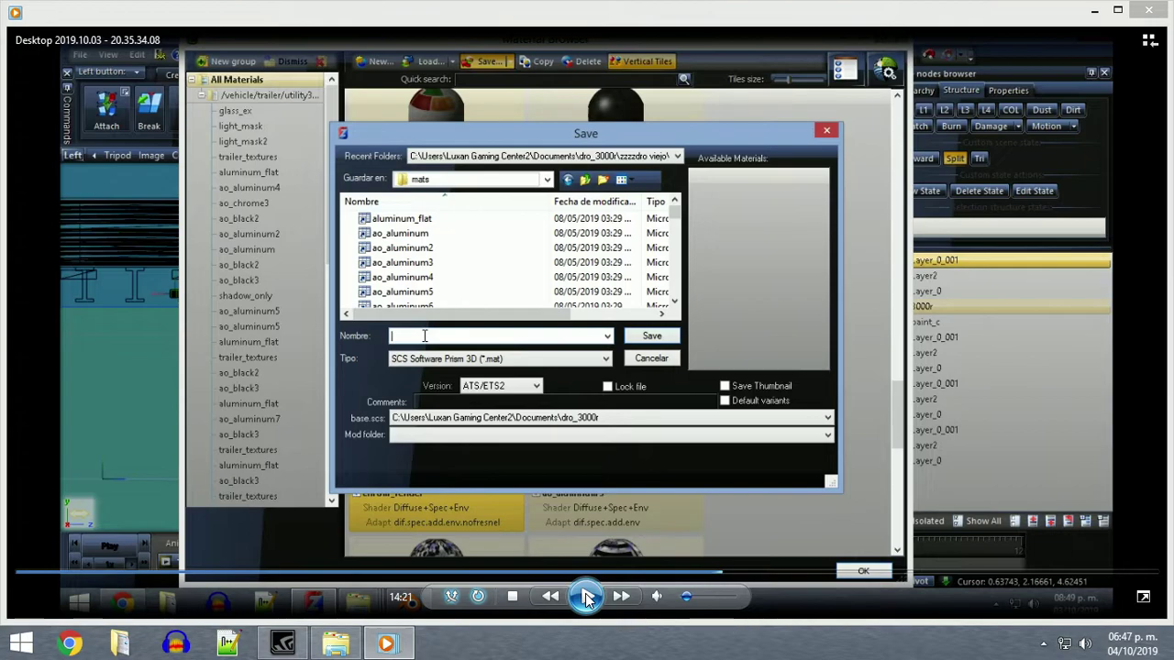
{"action": "left_click", "coordinate": [587, 597]}
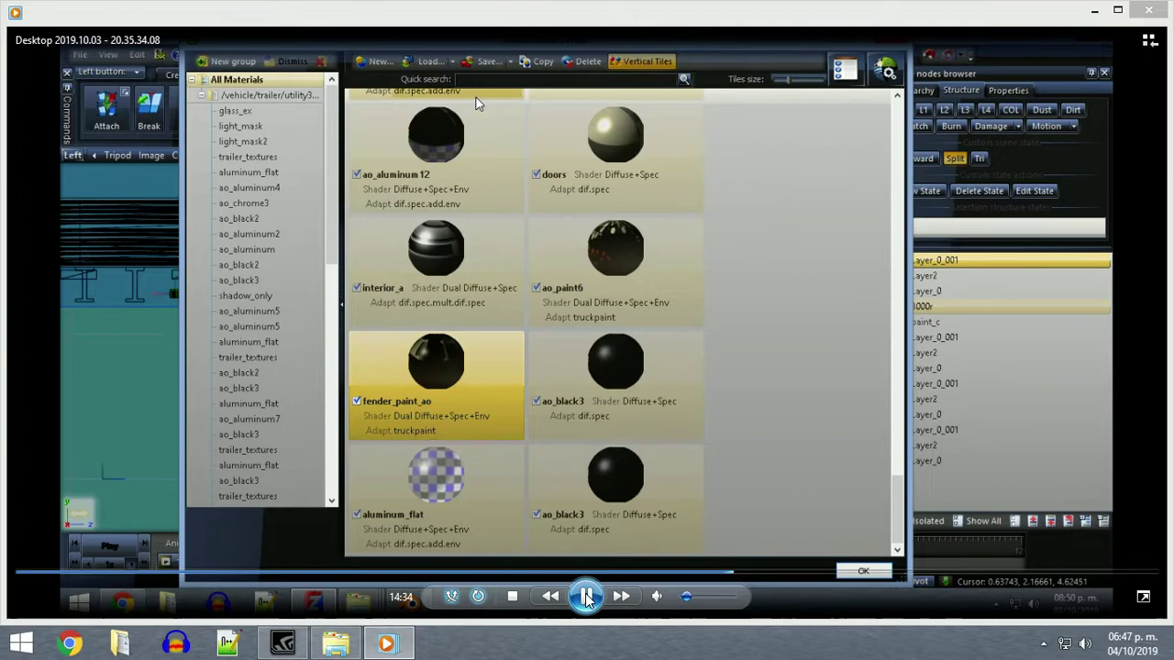
{"action": "left_click", "coordinate": [586, 598]}
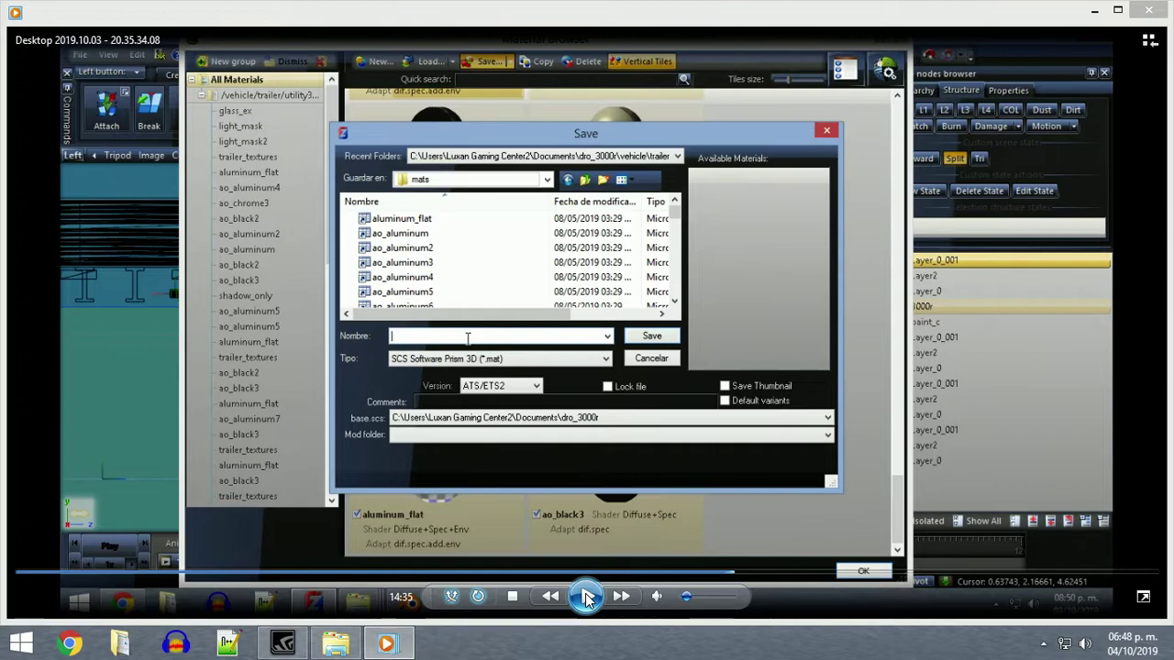
Play the part on moving the copied fender under the trailer, pausing at 15:00 and 15:05 to examine its alignment.
{"action": "left_click", "coordinate": [588, 597]}
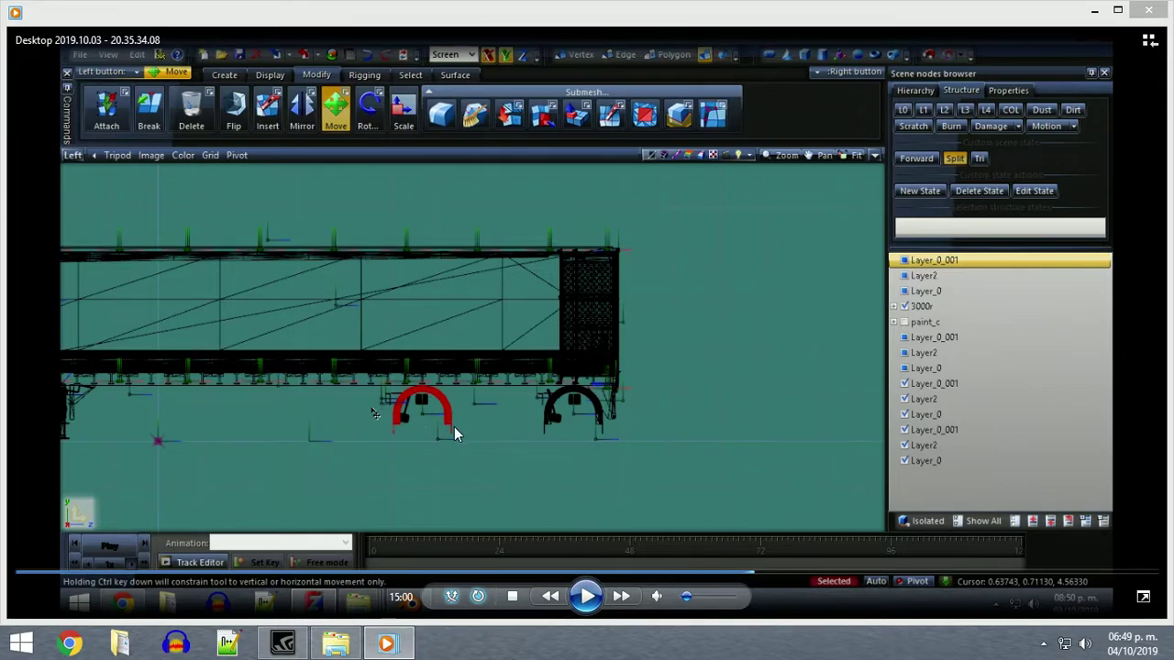
{"action": "left_click", "coordinate": [585, 597]}
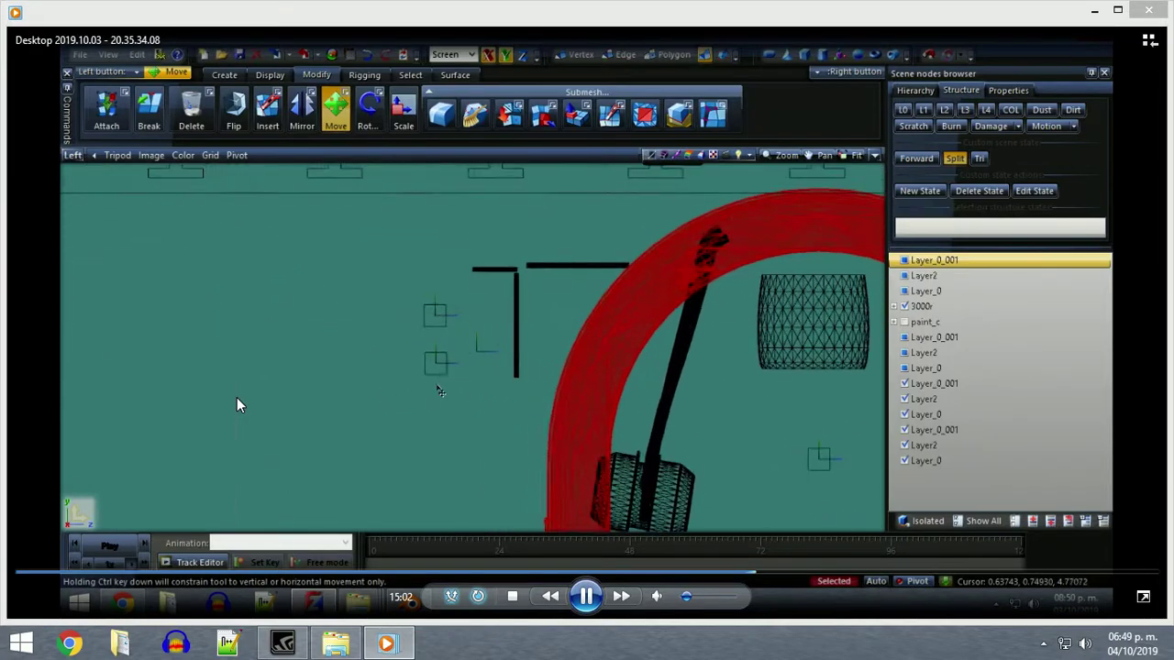
{"action": "left_click", "coordinate": [592, 609]}
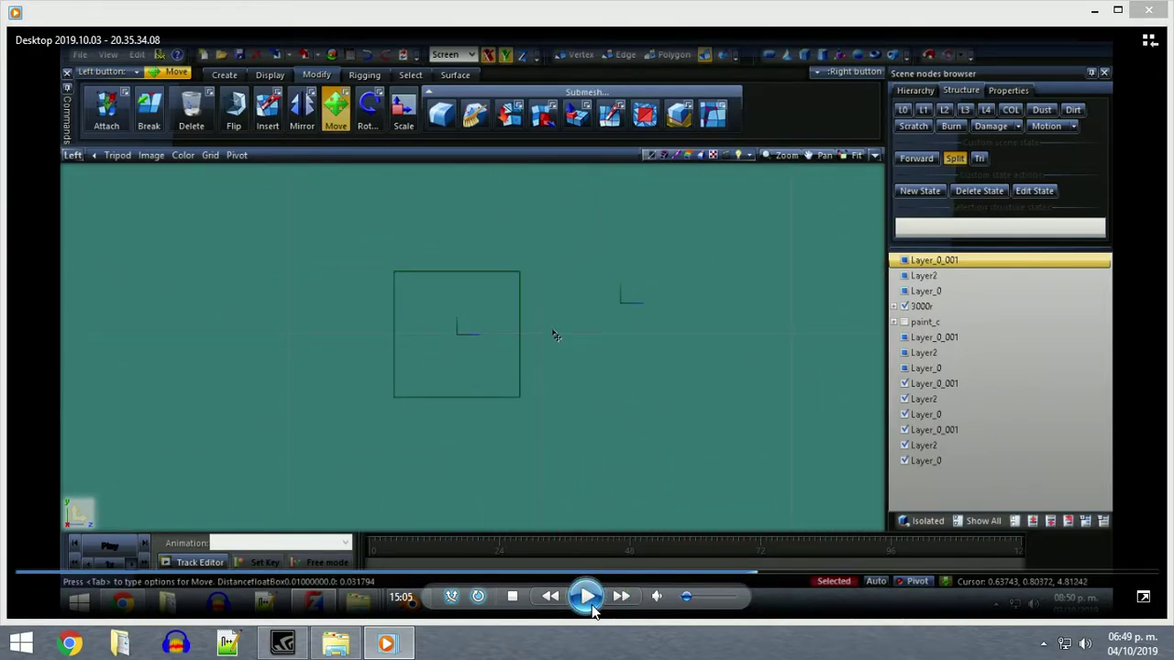
Play on to the fender files in the textures folder, pausing at 17:02 and 17:04 to examine the folder windows.
{"action": "left_click", "coordinate": [591, 609]}
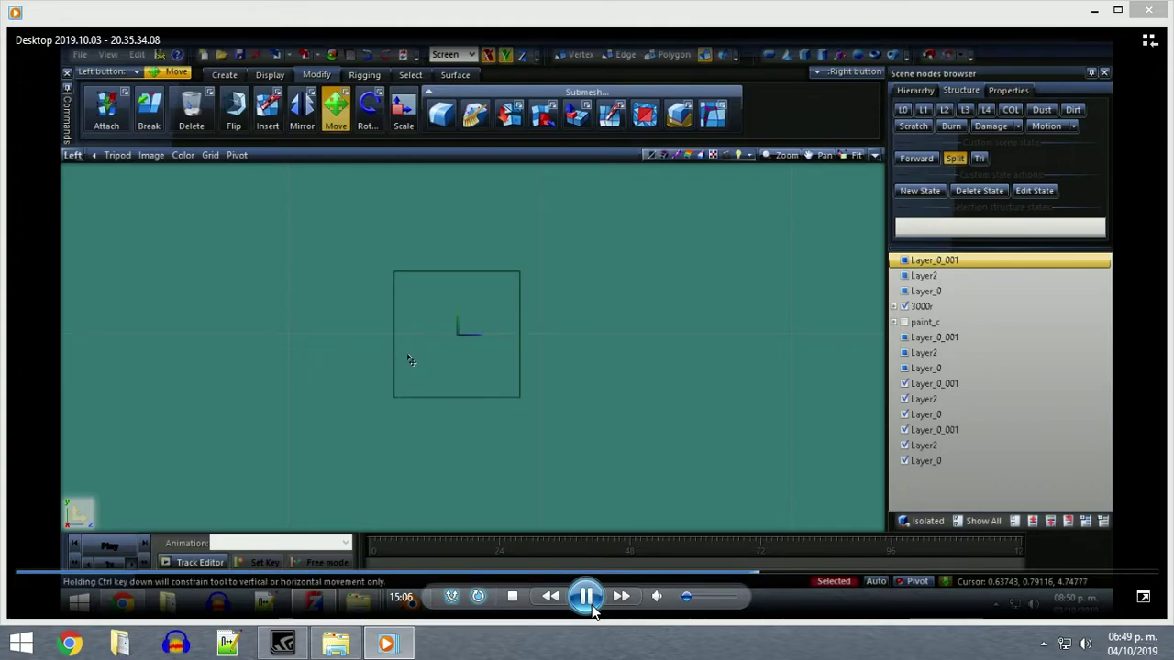
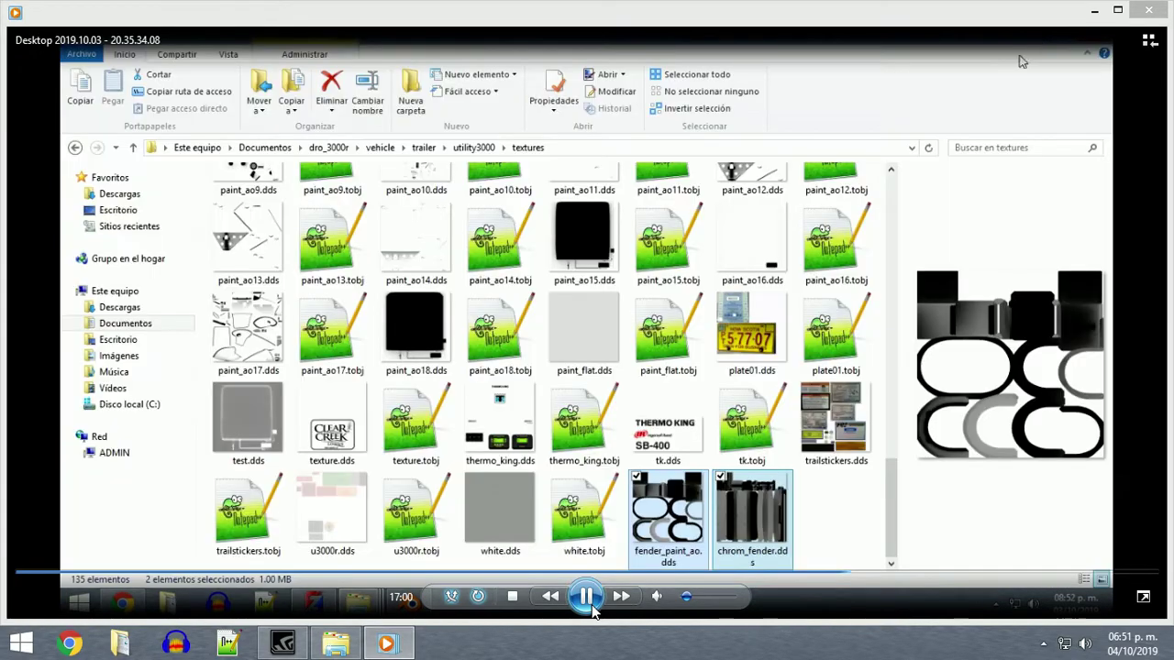
{"action": "left_click", "coordinate": [591, 609]}
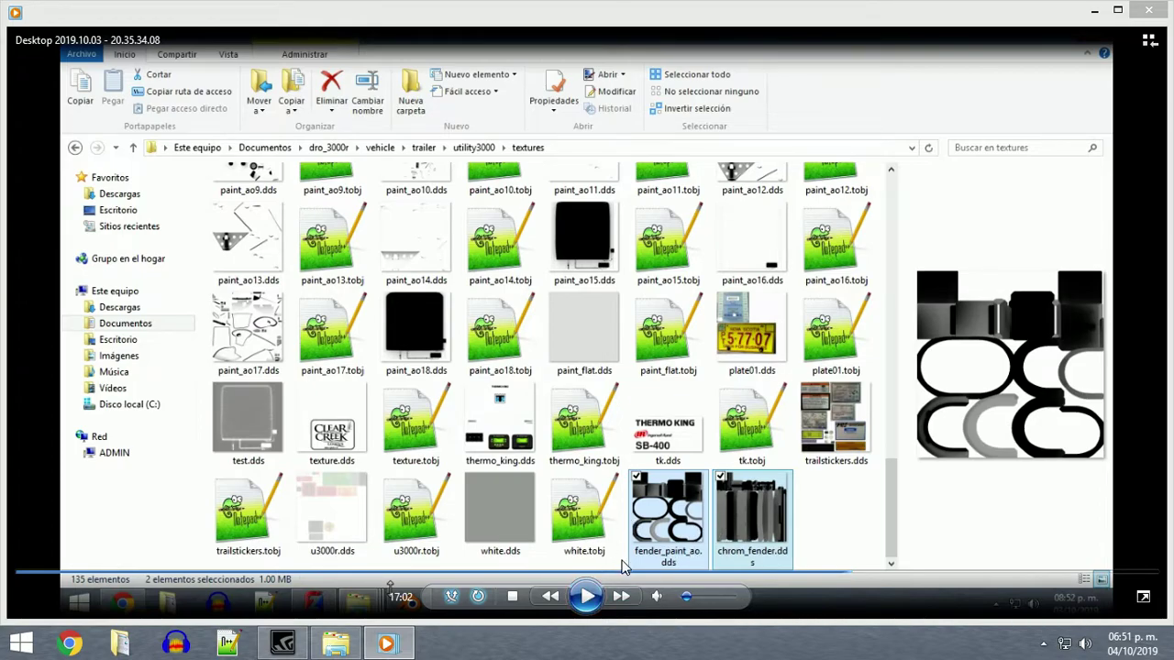
{"action": "left_click", "coordinate": [587, 598]}
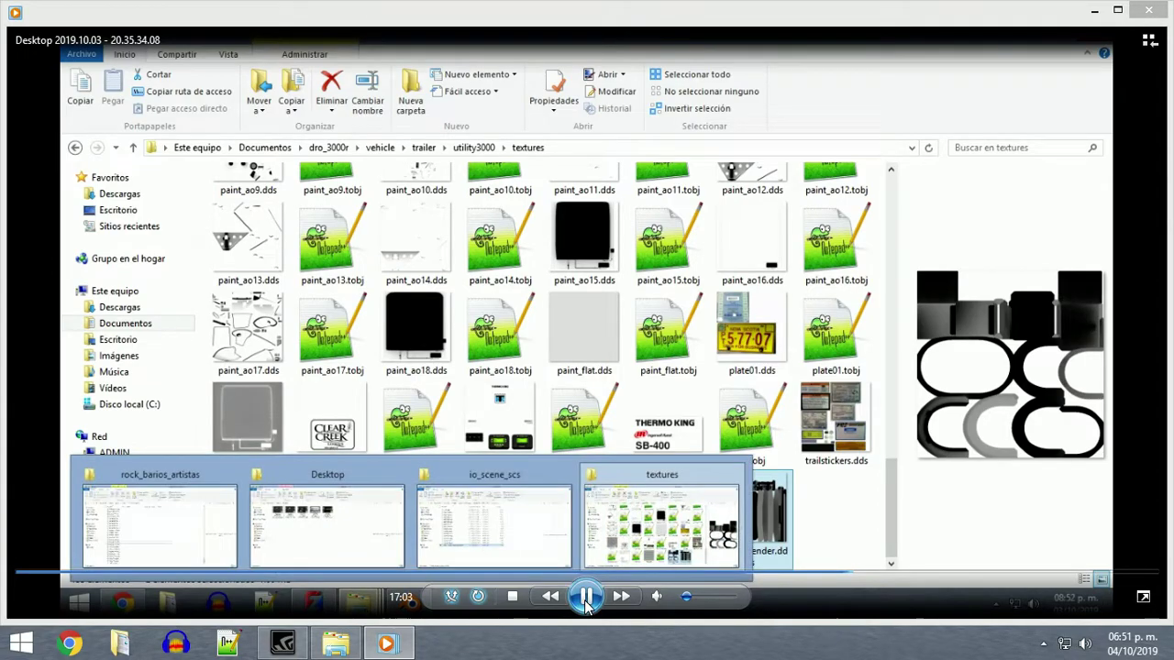
{"action": "left_click", "coordinate": [587, 598]}
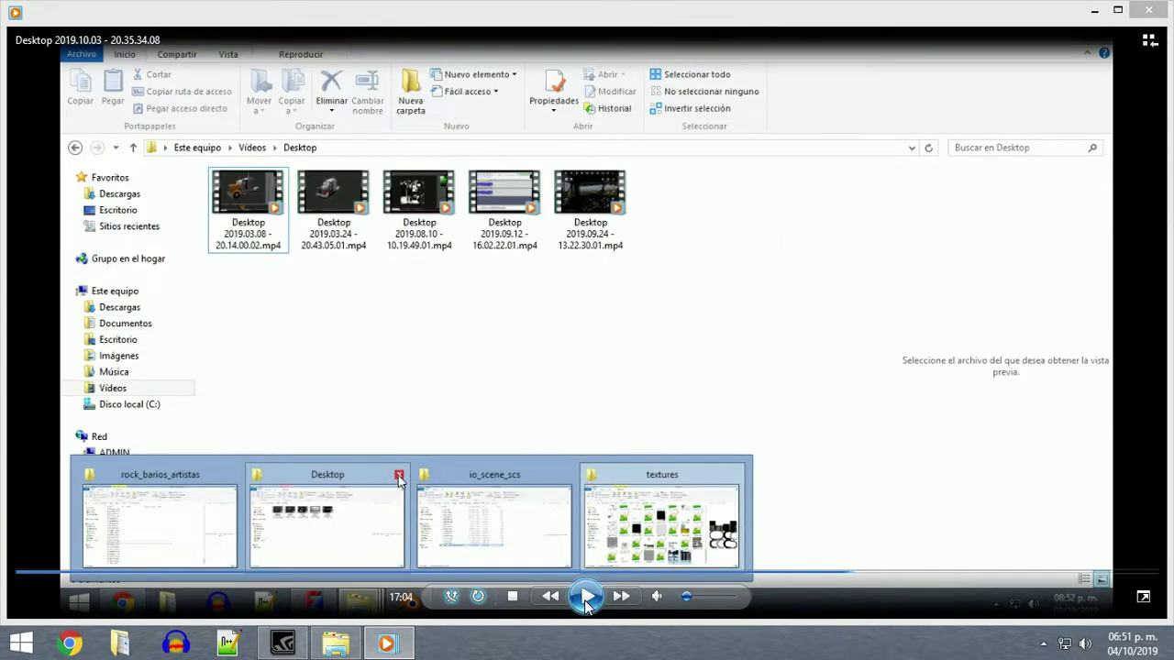
{"action": "left_click", "coordinate": [587, 598]}
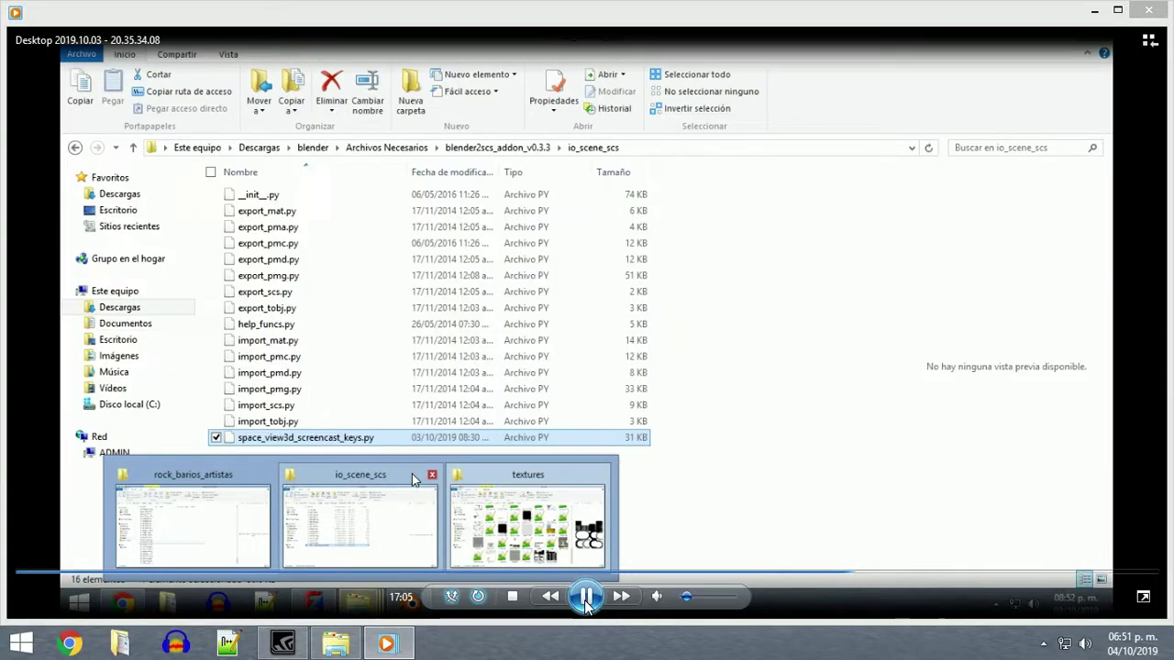
{"action": "left_click", "coordinate": [586, 598]}
Play the part on moving the fender .tobj files from mats to textures, pausing at 17:21, 17:41 and 17:54 to examine the folders.
{"action": "left_click", "coordinate": [587, 598]}
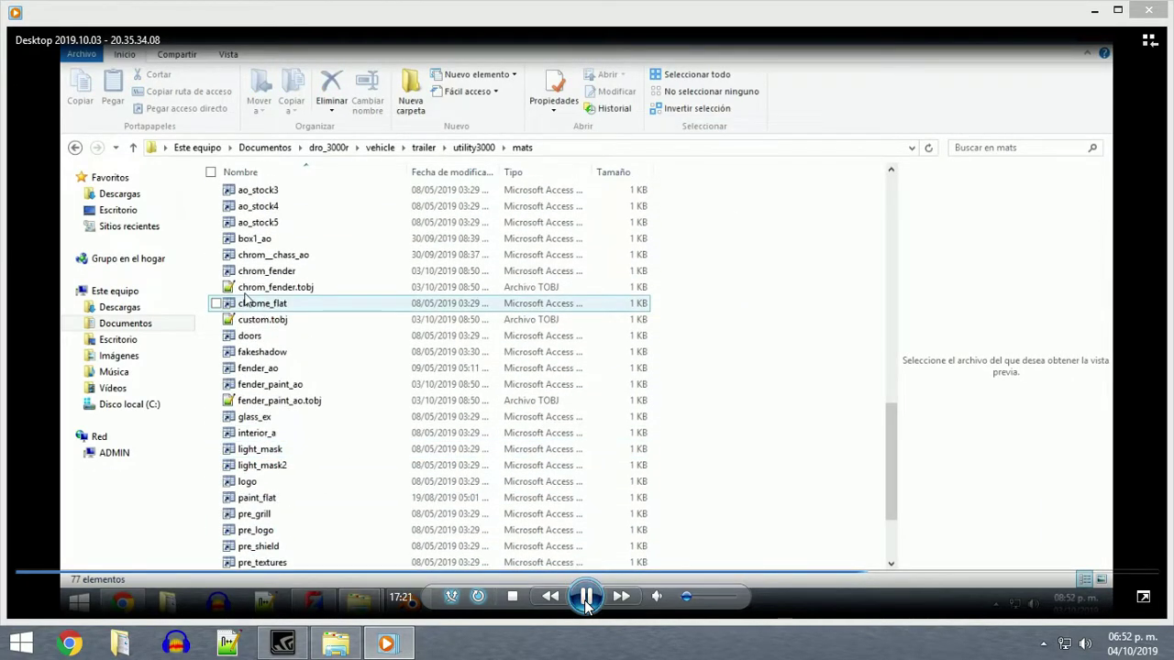
{"action": "left_click", "coordinate": [585, 597]}
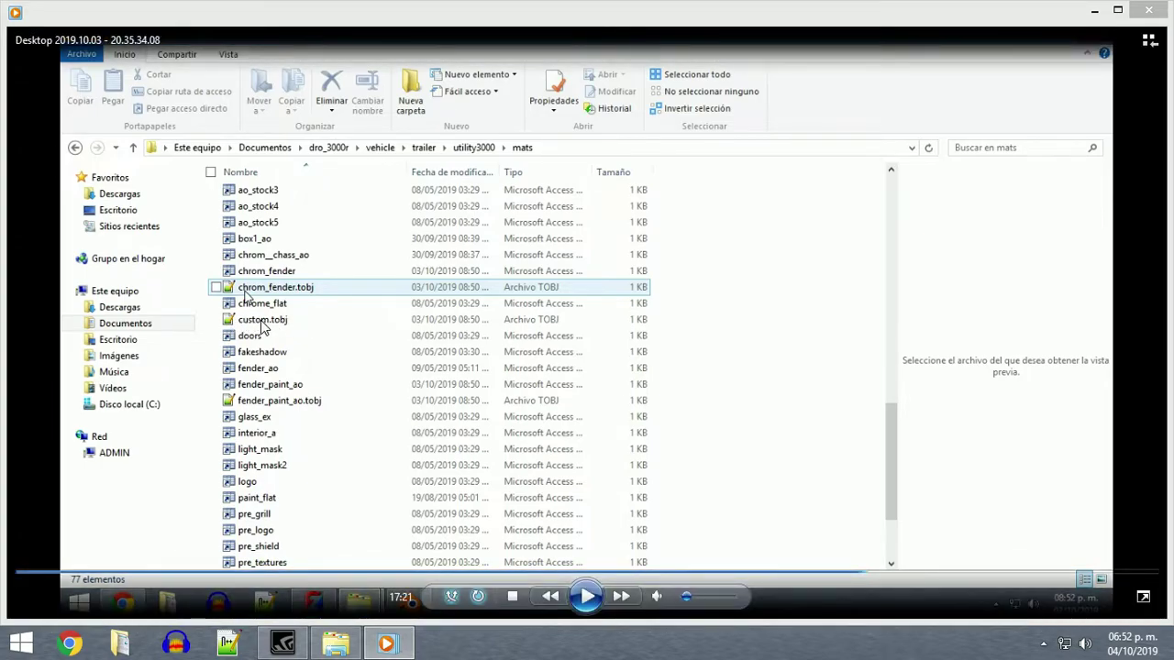
{"action": "left_click", "coordinate": [587, 603]}
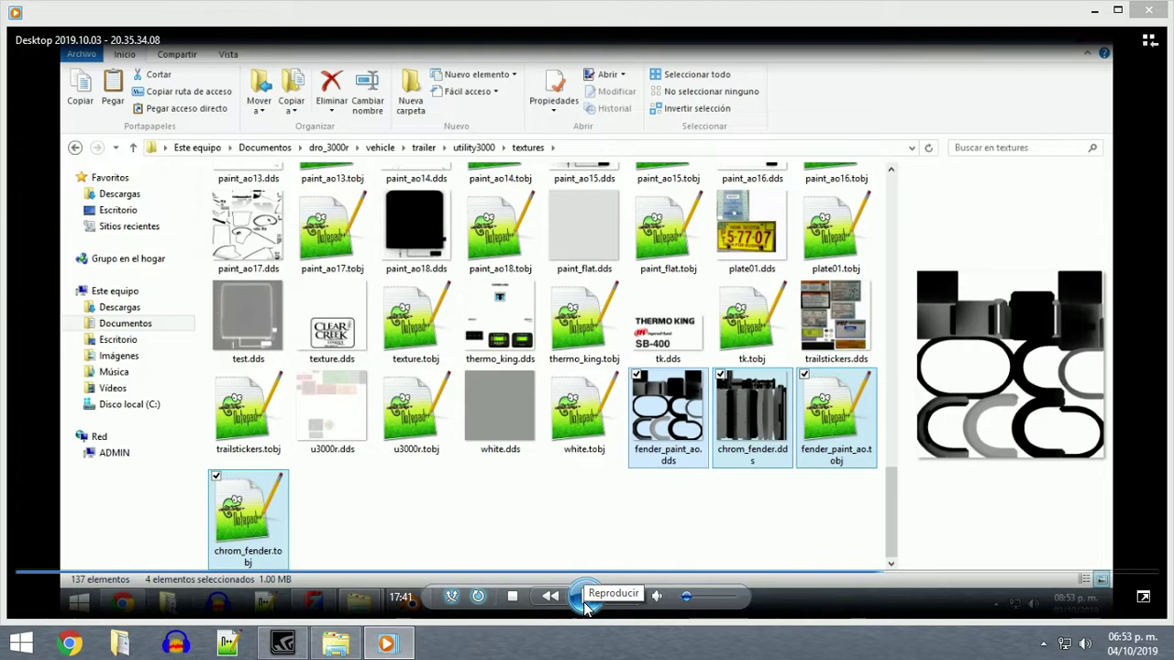
{"action": "left_click", "coordinate": [585, 598]}
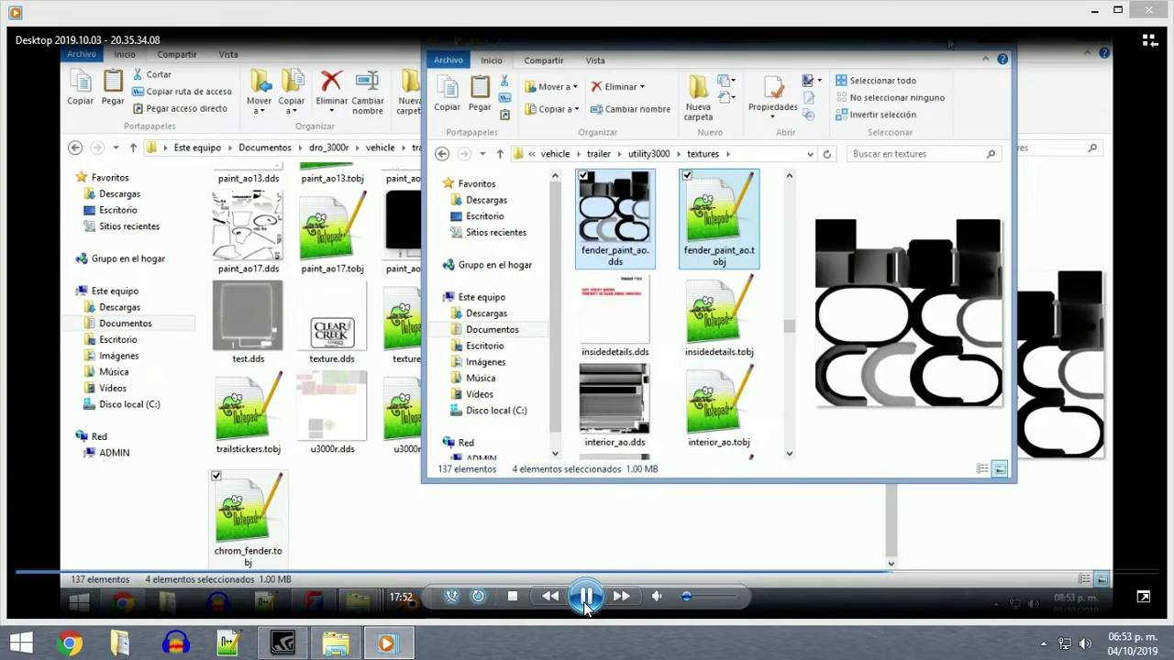
{"action": "left_click", "coordinate": [586, 603]}
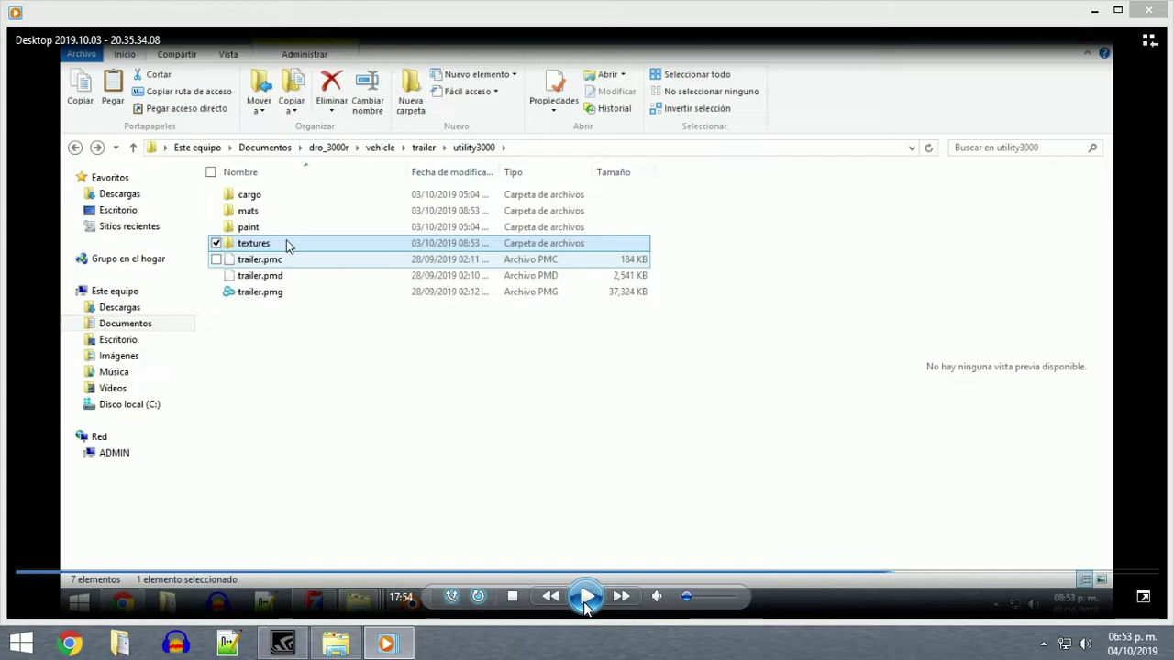
Play the part on the shape4.sii fender definition and launching American Truck Simulator, pausing at 18:49 and 19:07 to examine each.
{"action": "left_click", "coordinate": [586, 603]}
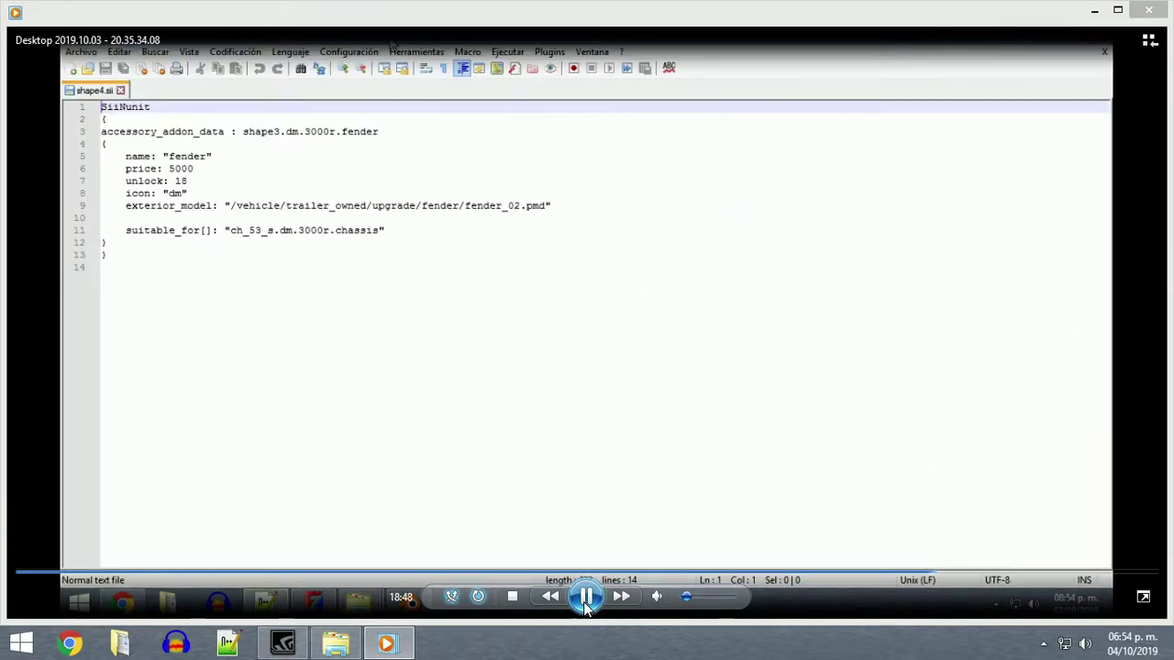
{"action": "left_click", "coordinate": [586, 601]}
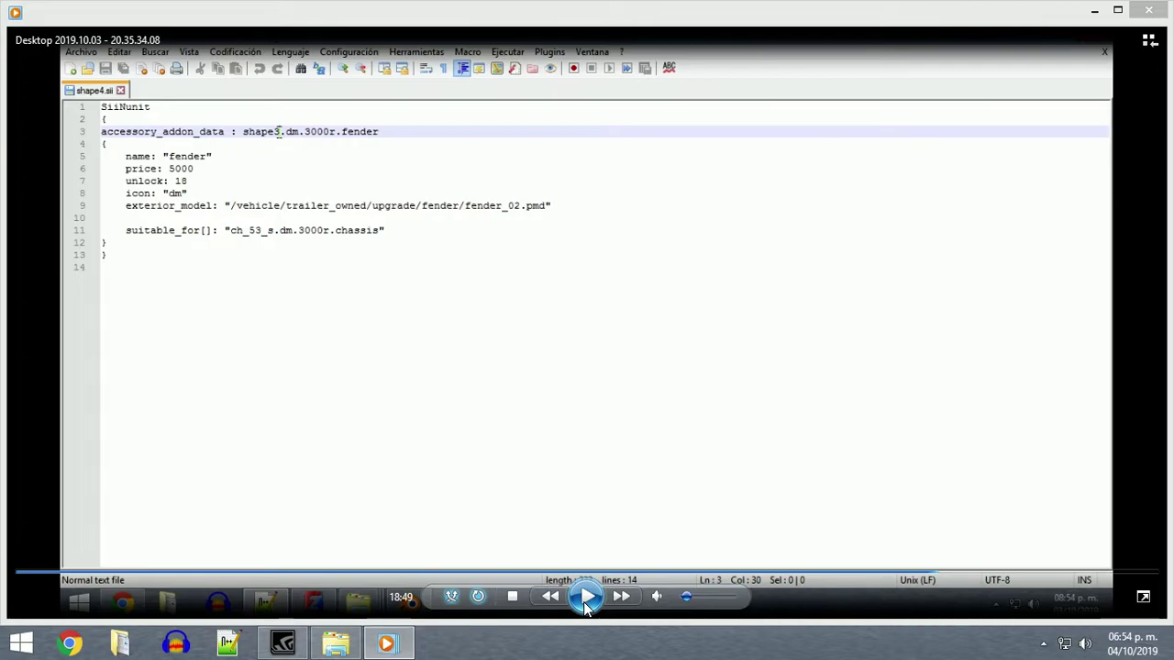
{"action": "left_click", "coordinate": [587, 601]}
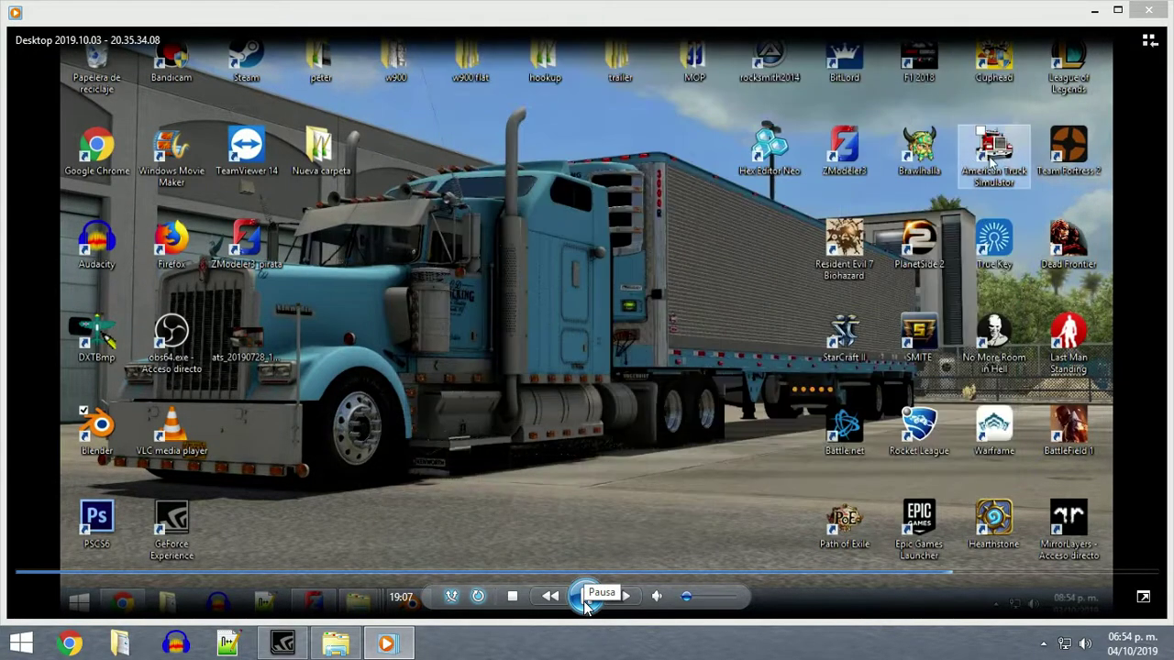
{"action": "left_click", "coordinate": [585, 597]}
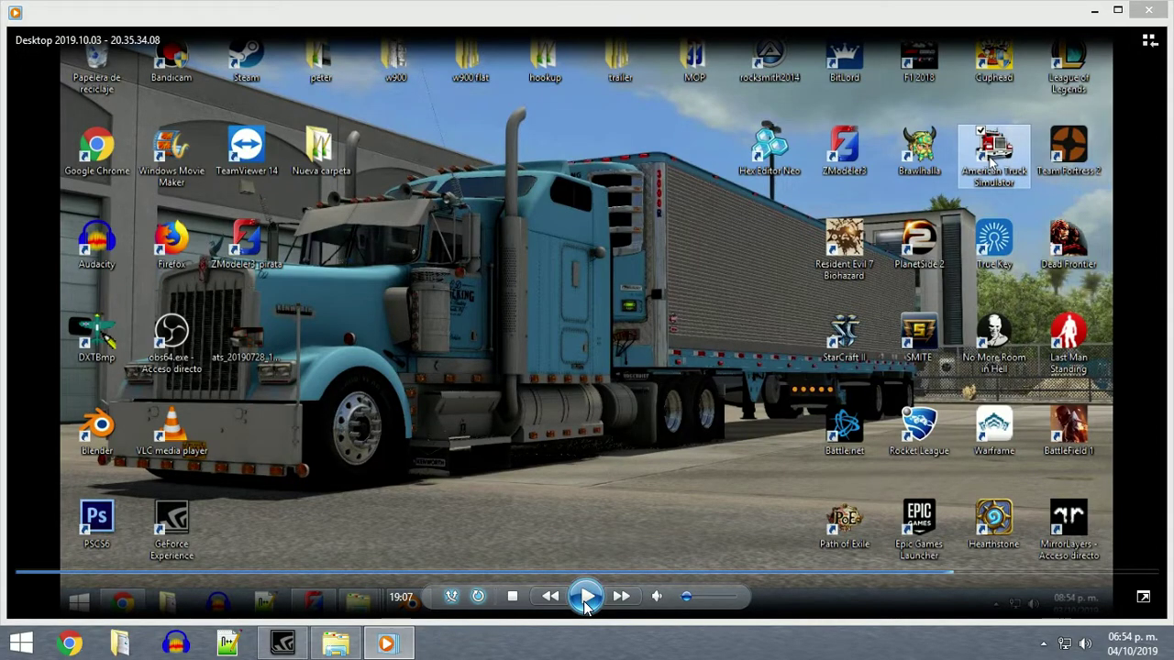
{"action": "left_click", "coordinate": [585, 597]}
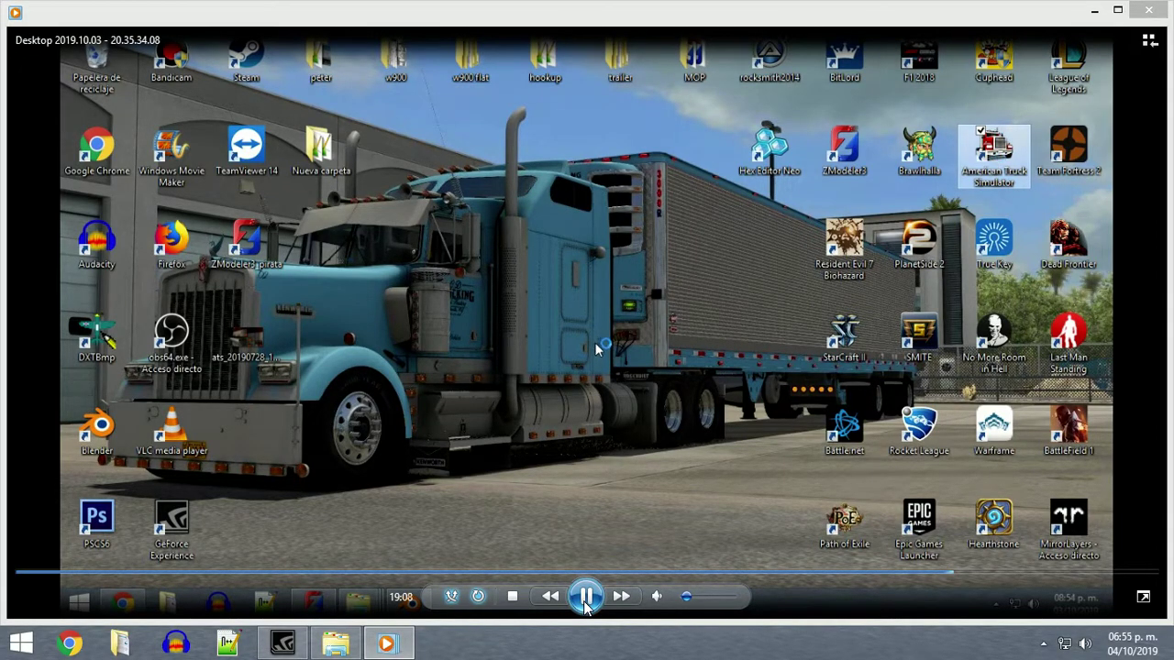
{"action": "left_click", "coordinate": [585, 602]}
{"action": "left_click", "coordinate": [585, 600]}
Skip ahead past the game's loading screen in stages to 19:39, 20:33, 20:59 and 21:18.
{"action": "left_click", "coordinate": [973, 576]}
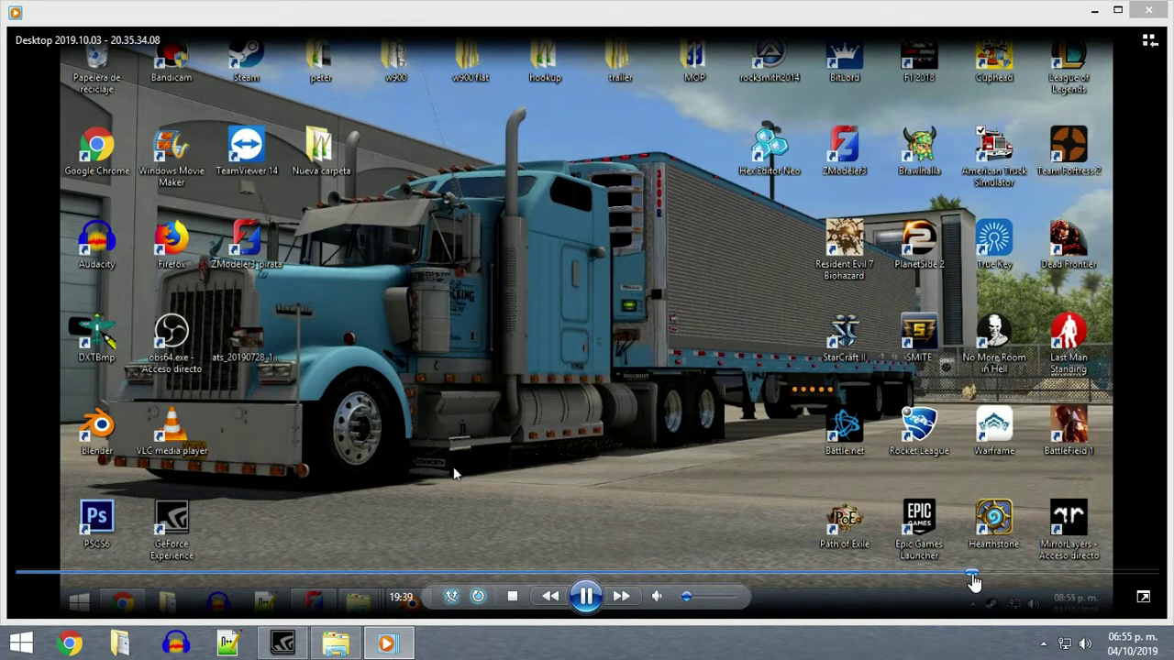
{"action": "left_click", "coordinate": [1016, 576]}
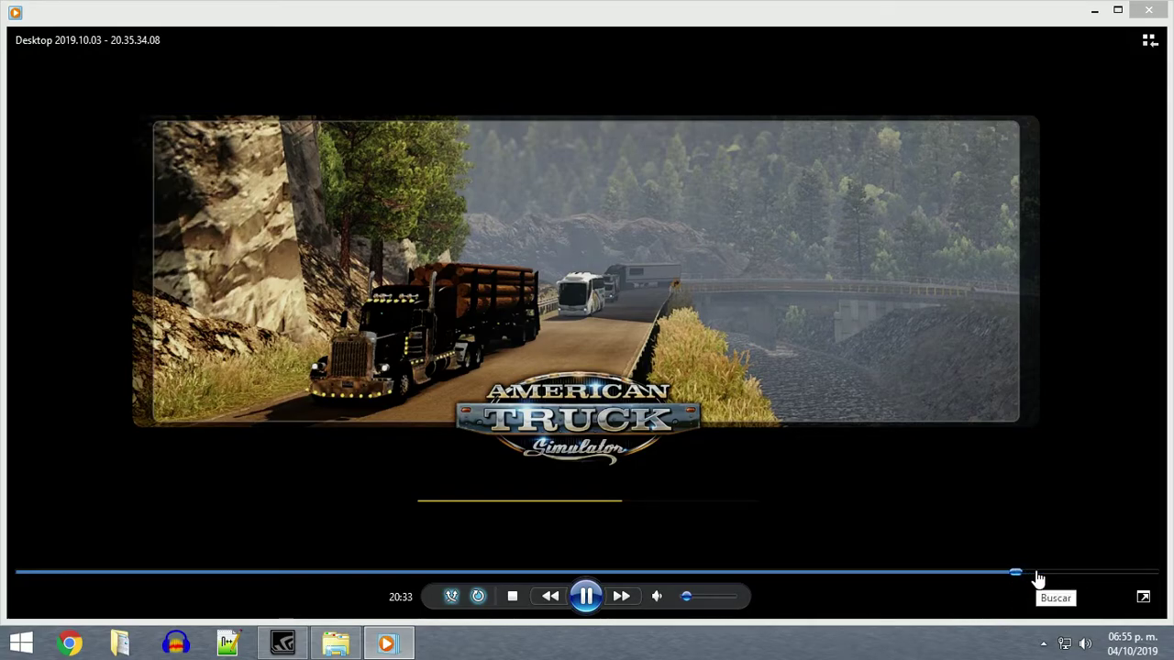
{"action": "left_click", "coordinate": [1036, 576]}
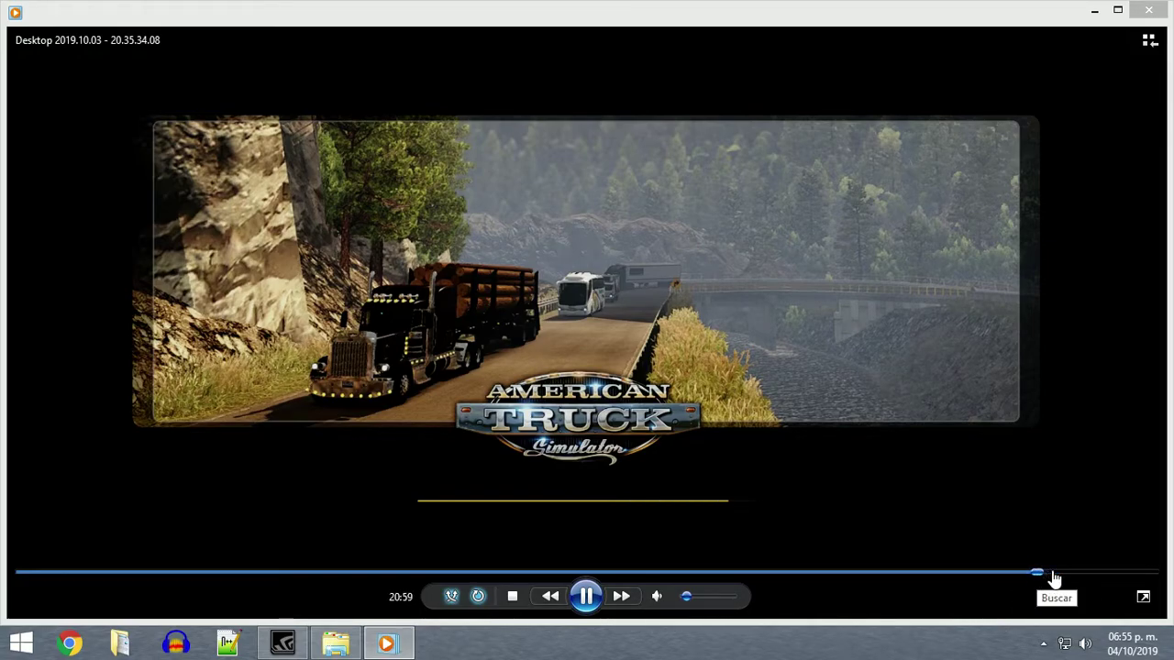
{"action": "left_click", "coordinate": [1052, 575]}
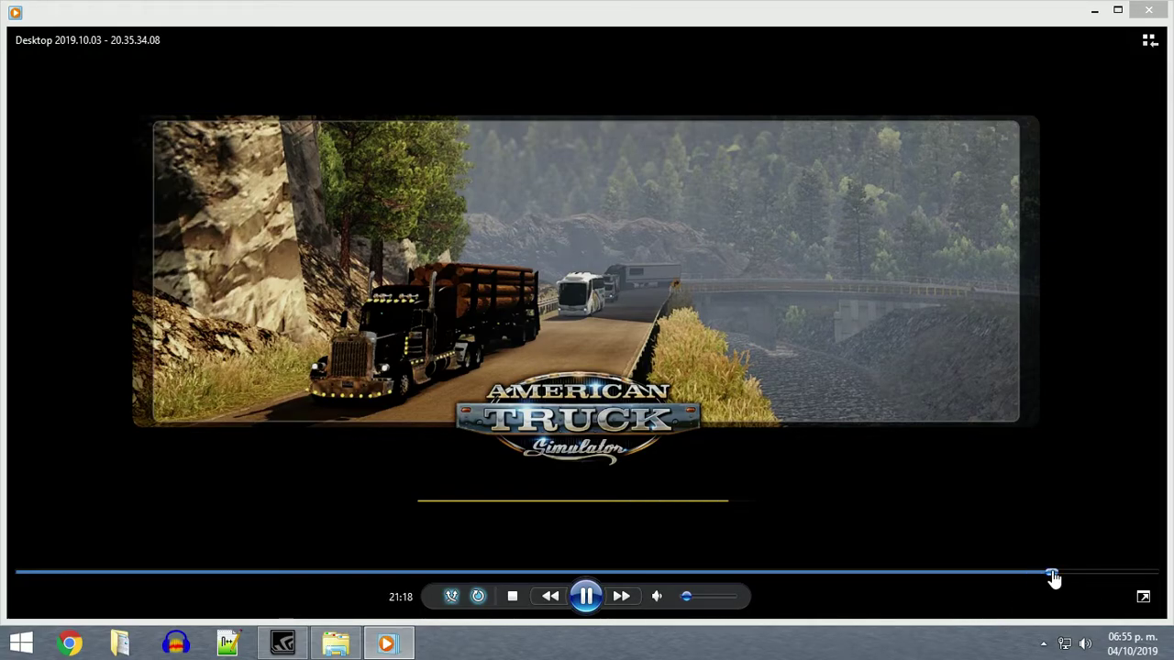